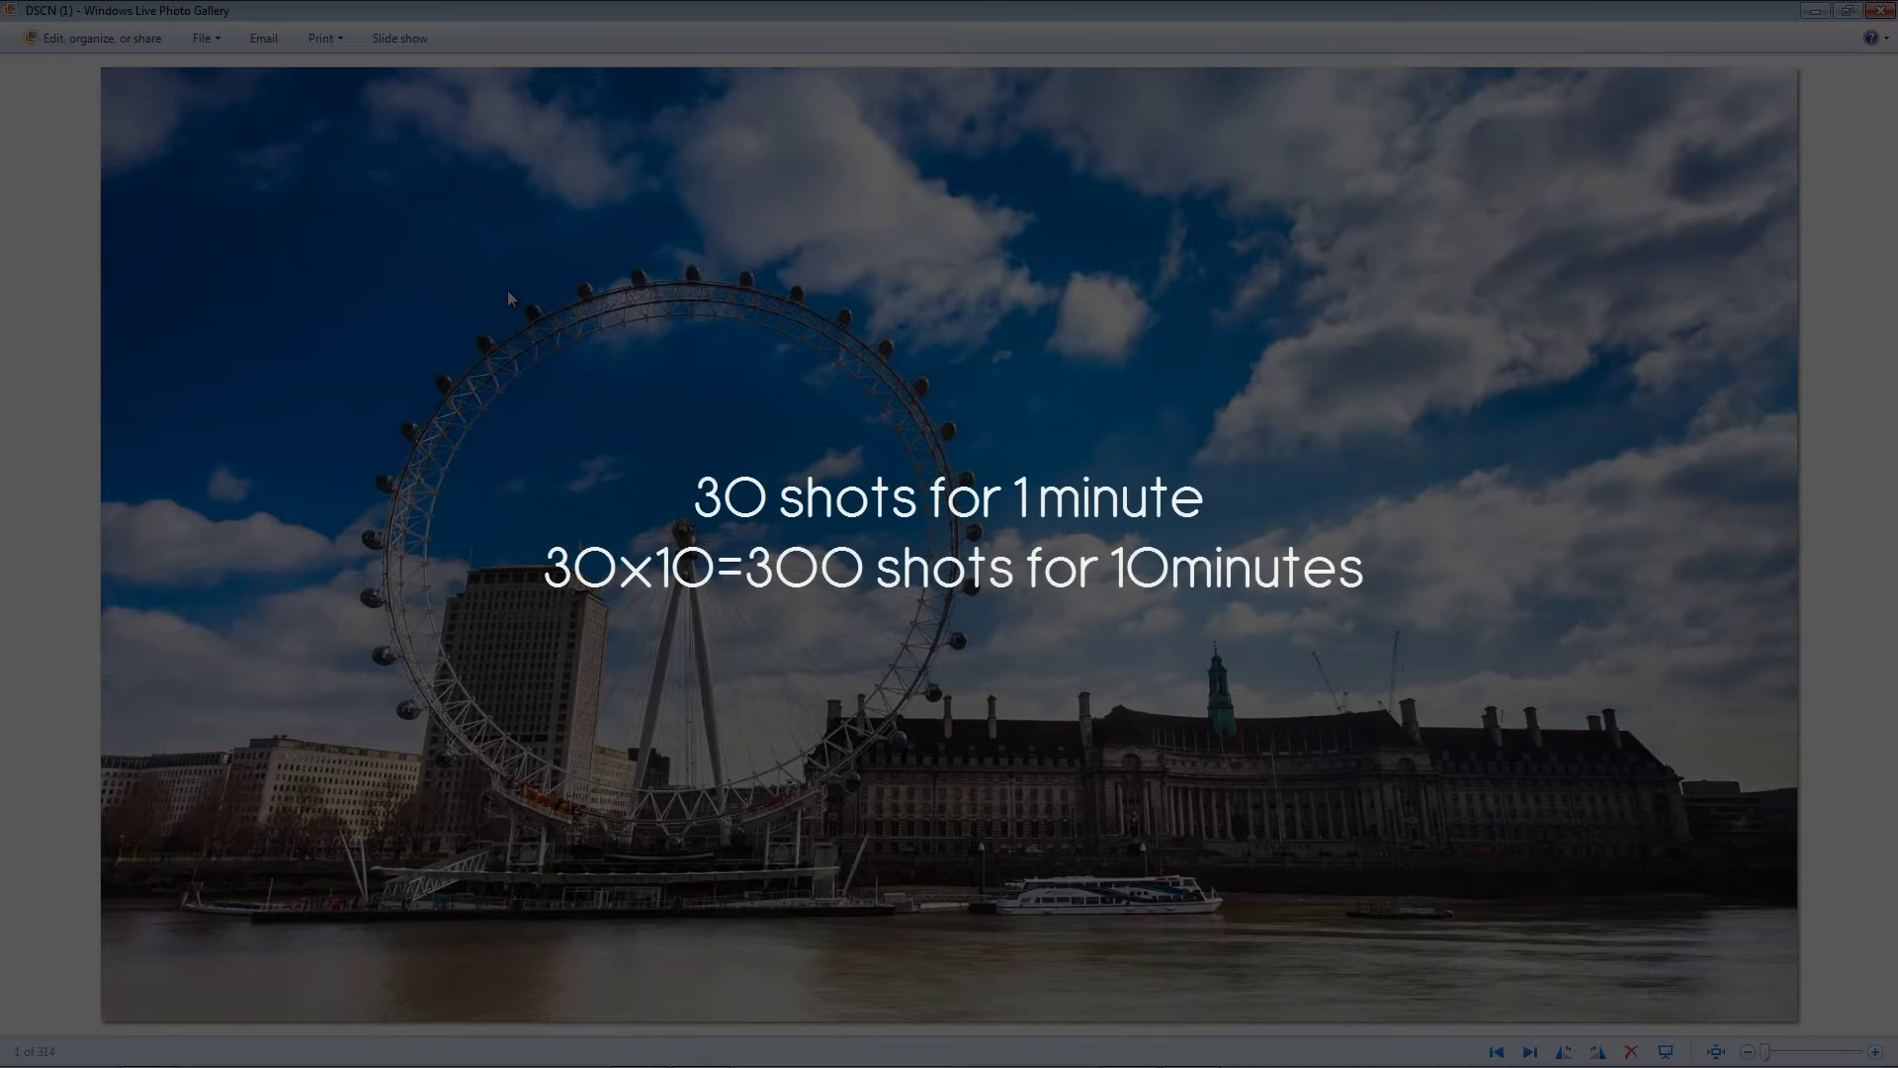
- Open shot DSCN (7) full-size and page forward through the following shots
click(1881, 11)
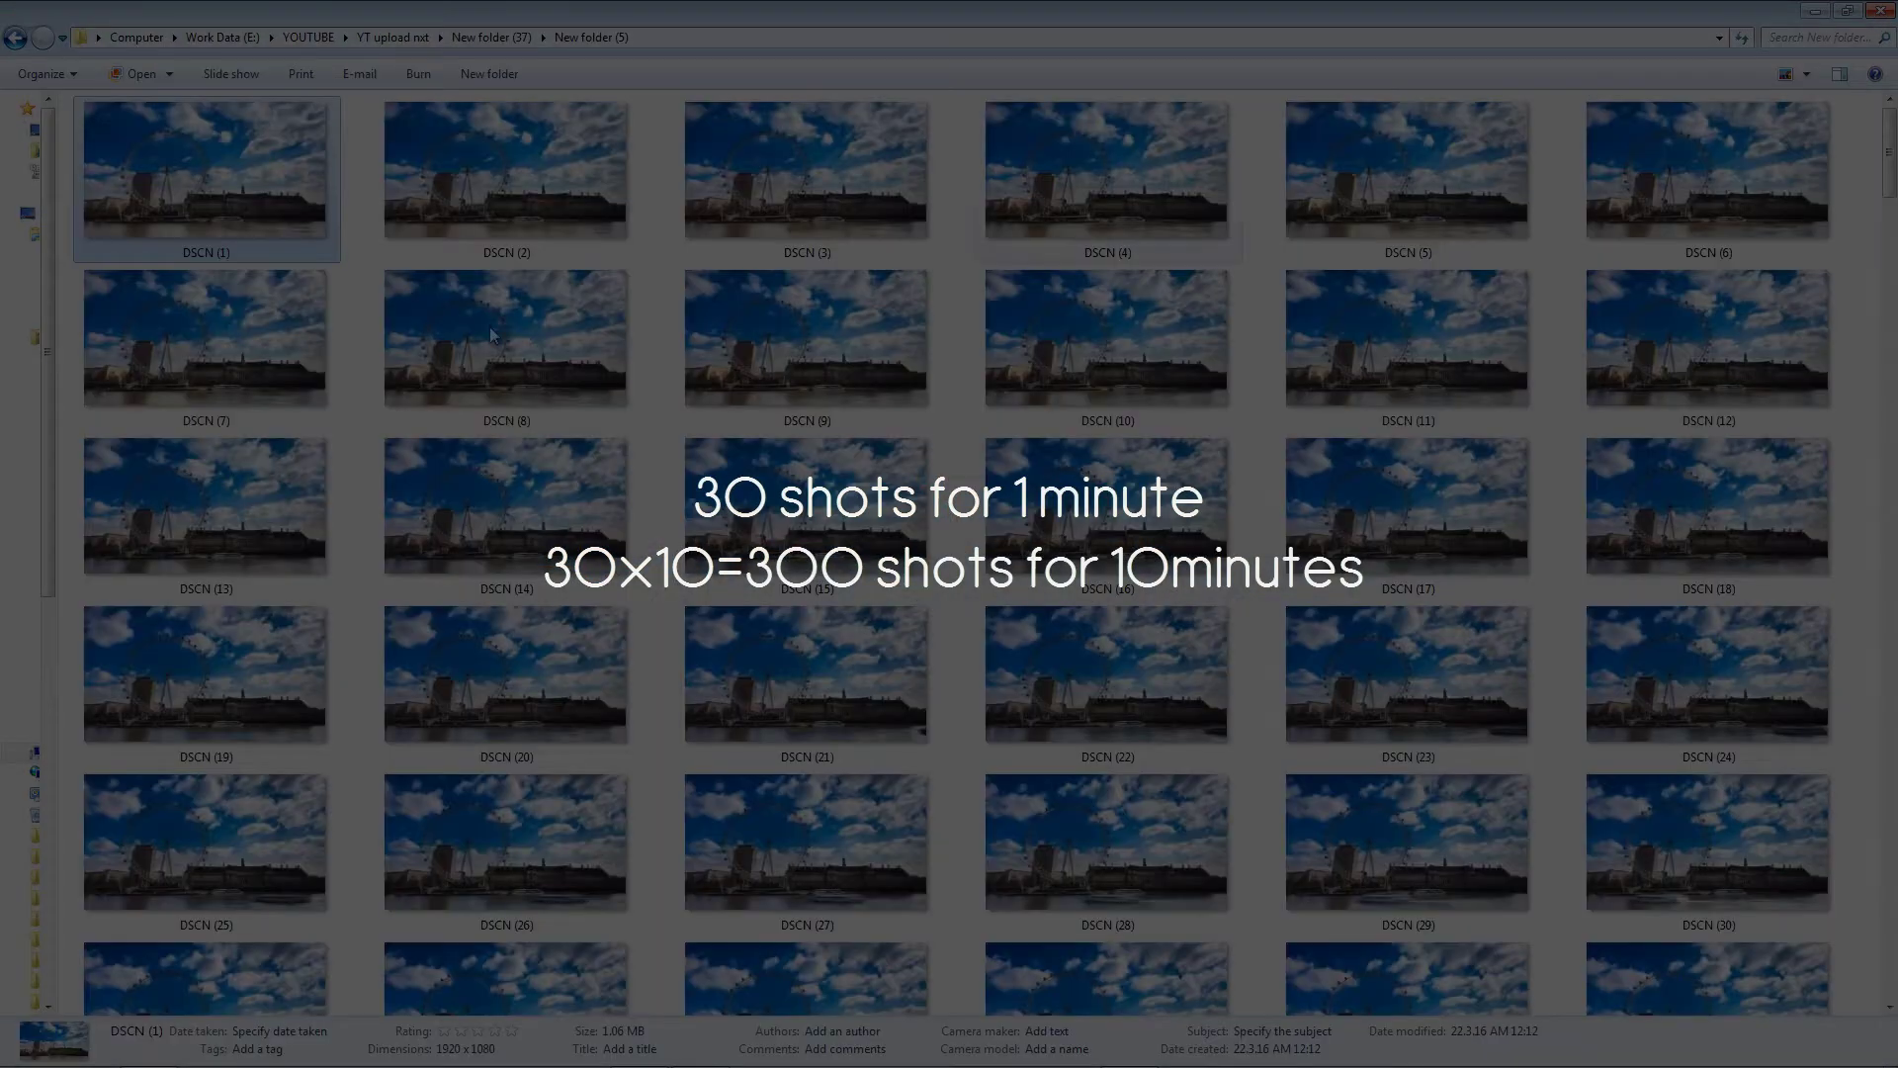
double_click(273, 395)
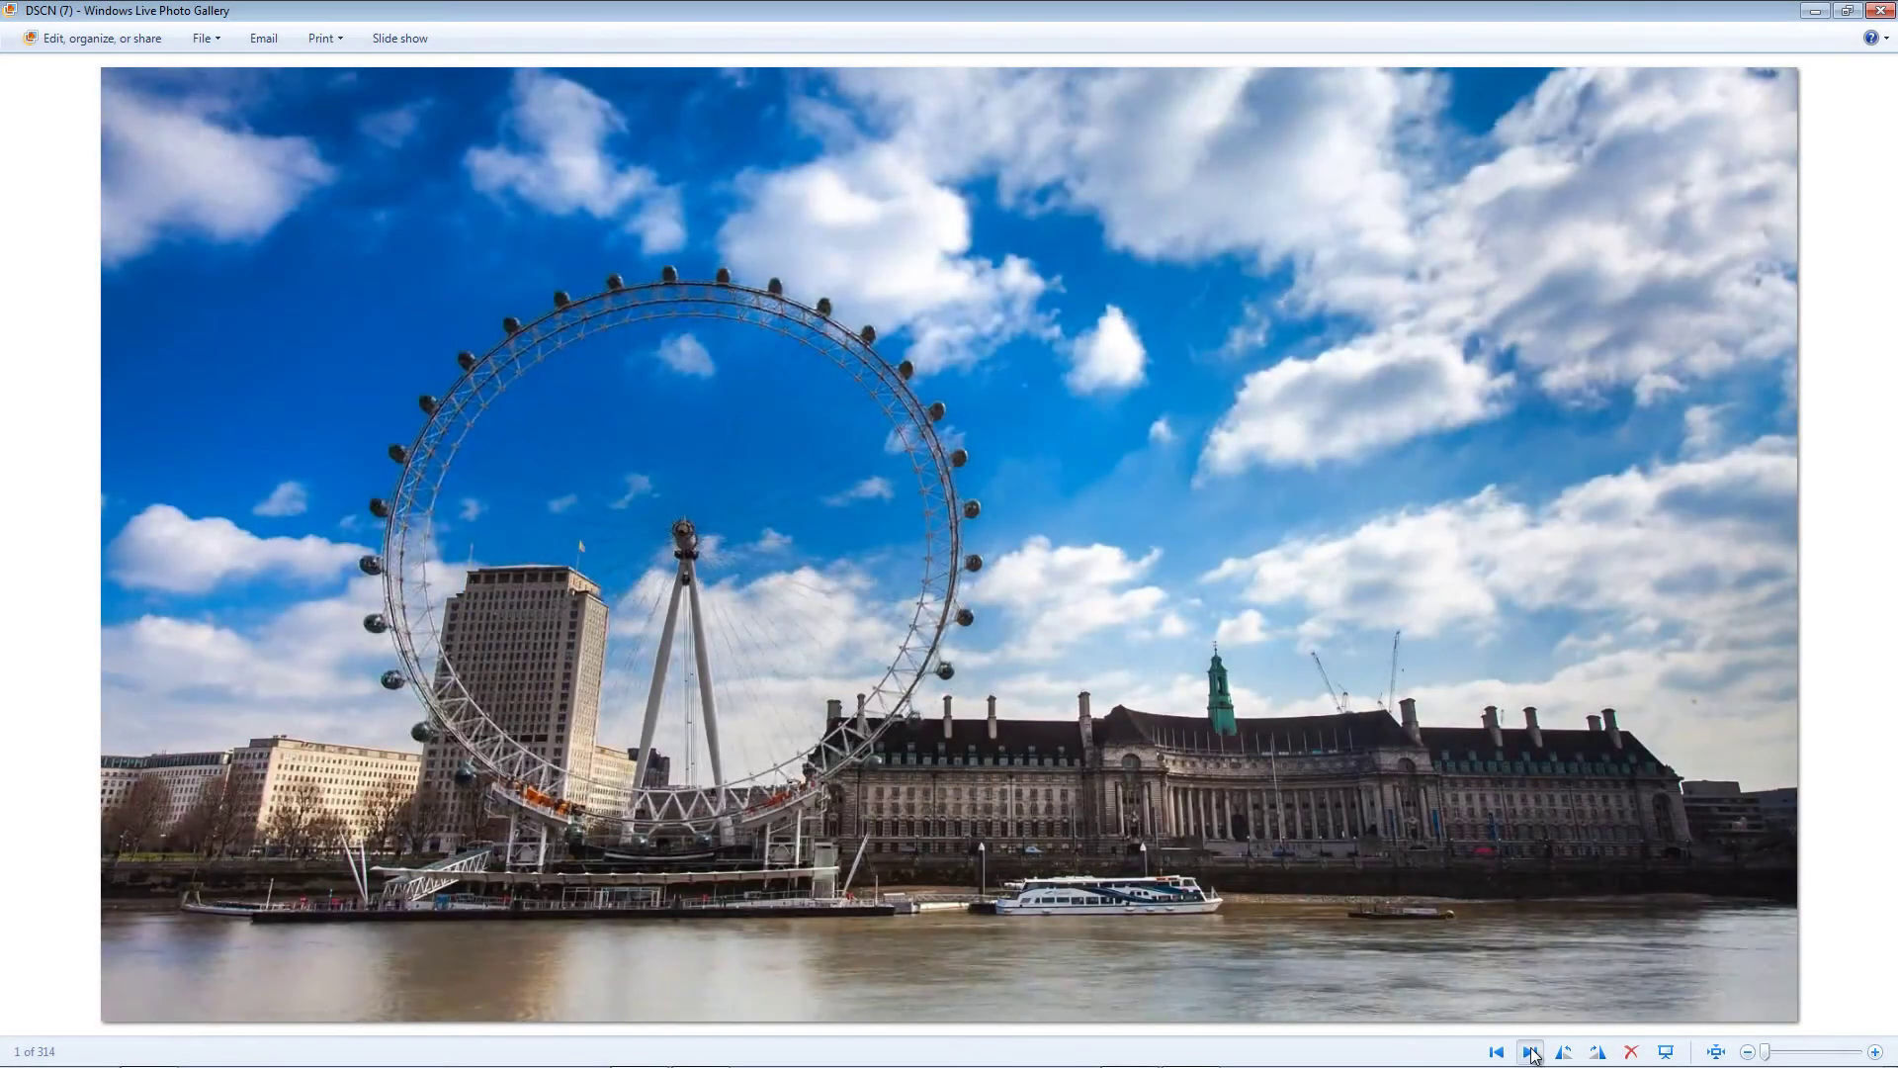
click(1531, 1052)
click(1531, 1052)
click(1531, 1052)
click(1530, 1052)
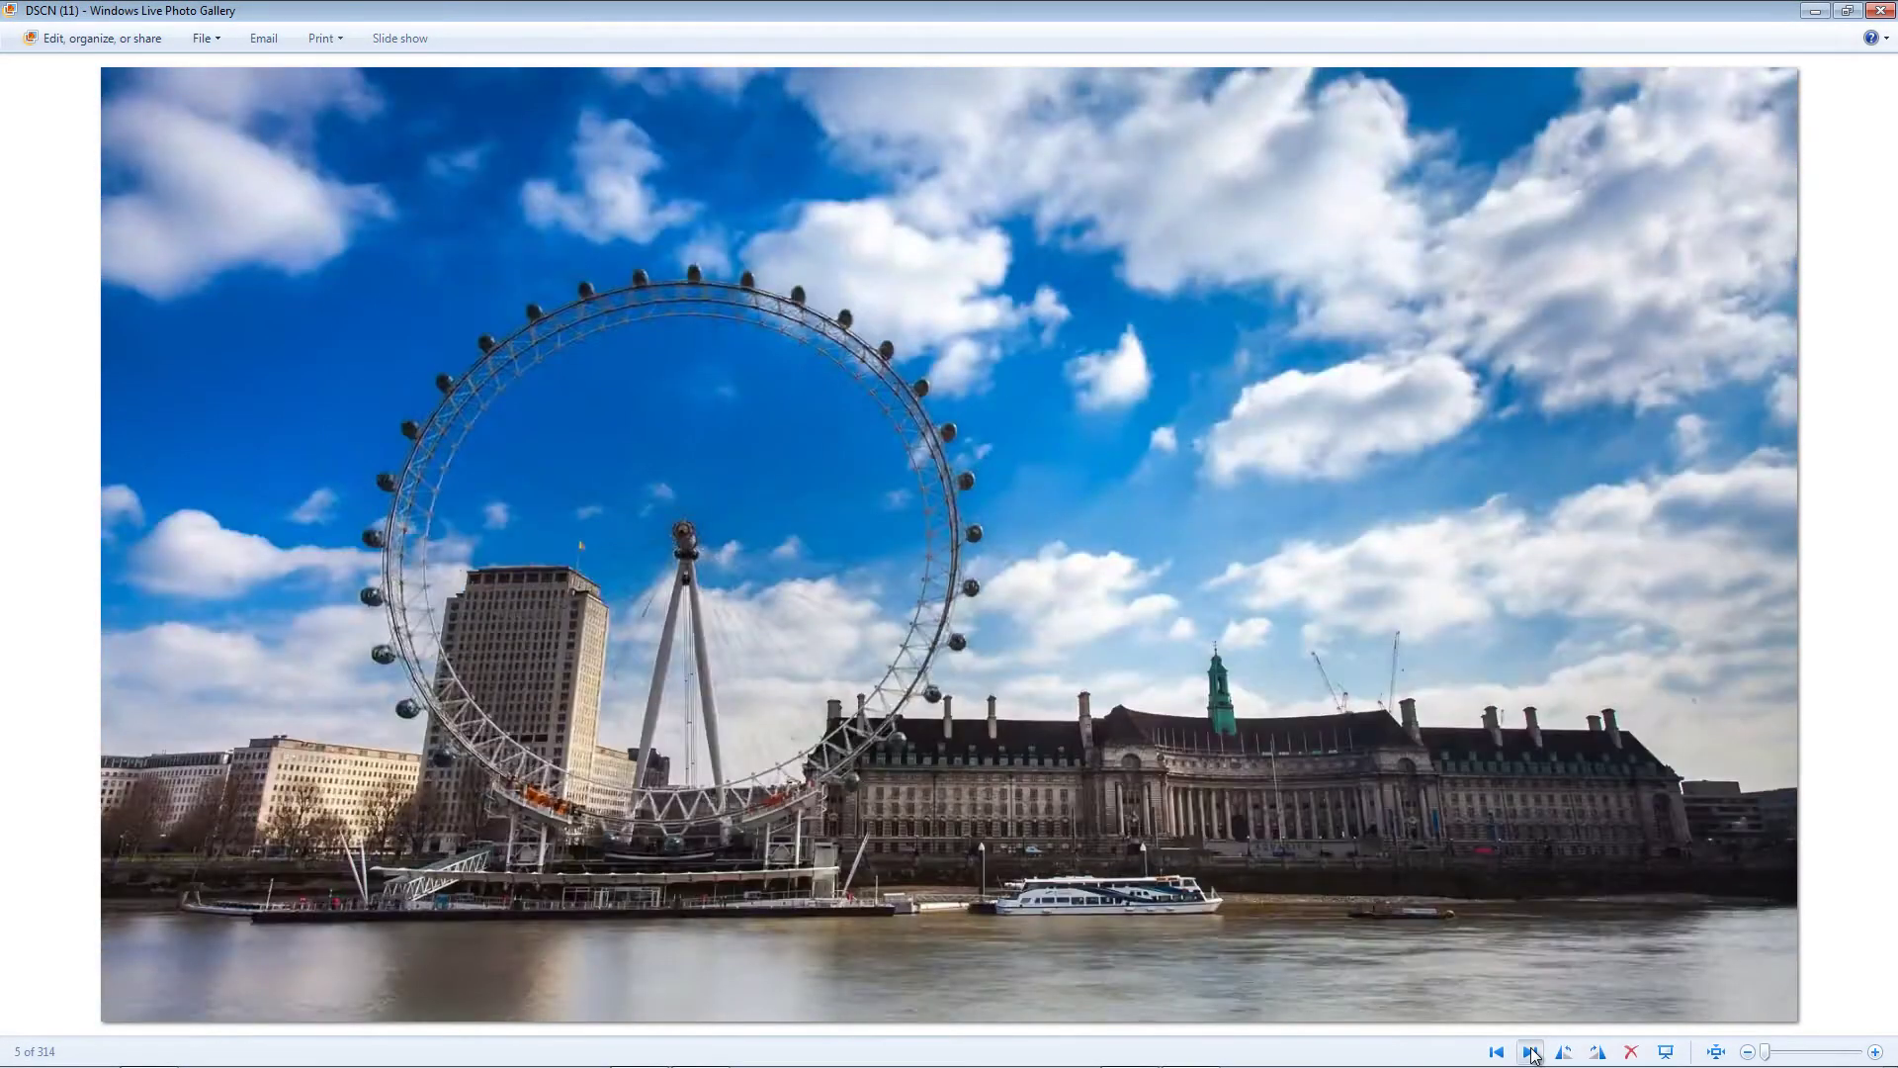
click(1530, 1052)
click(1530, 1052)
click(1530, 1052)
click(1530, 1052)
click(1531, 1051)
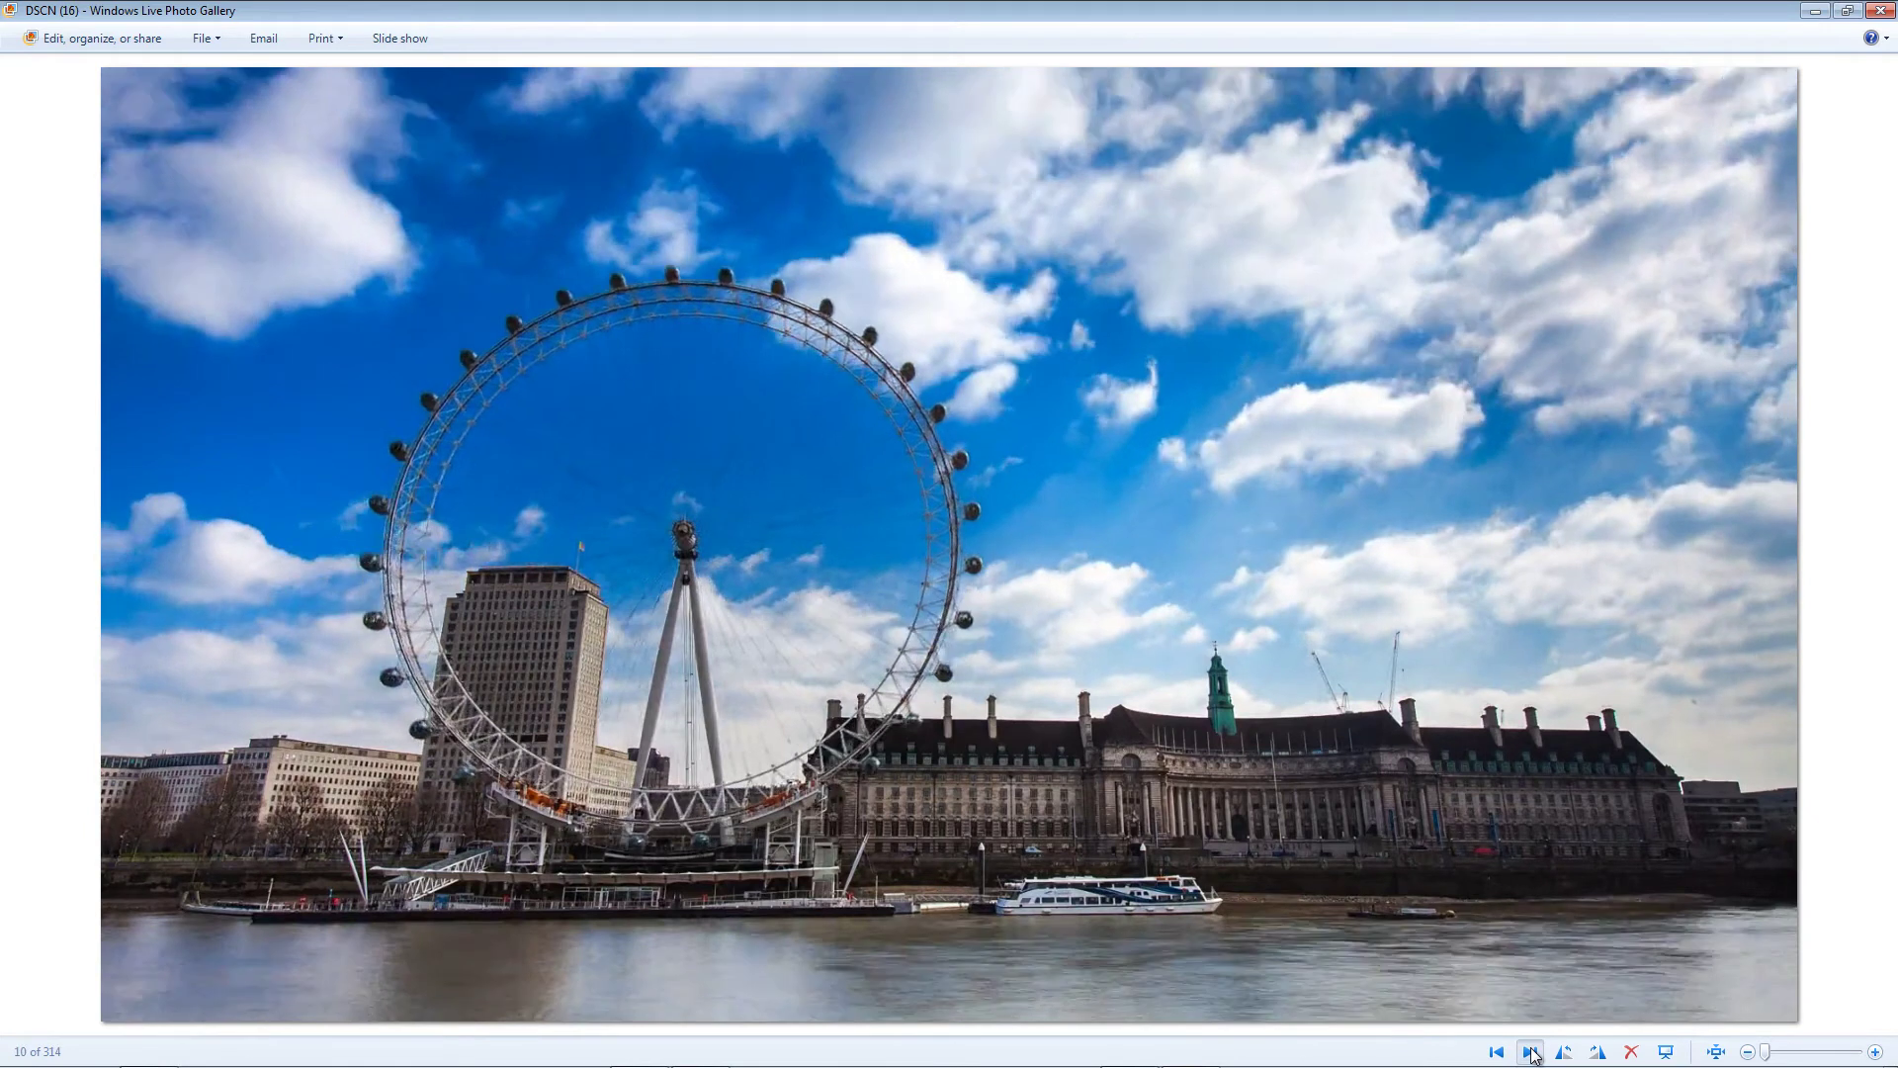
click(1531, 1051)
click(1531, 1051)
click(1530, 1052)
click(1531, 1052)
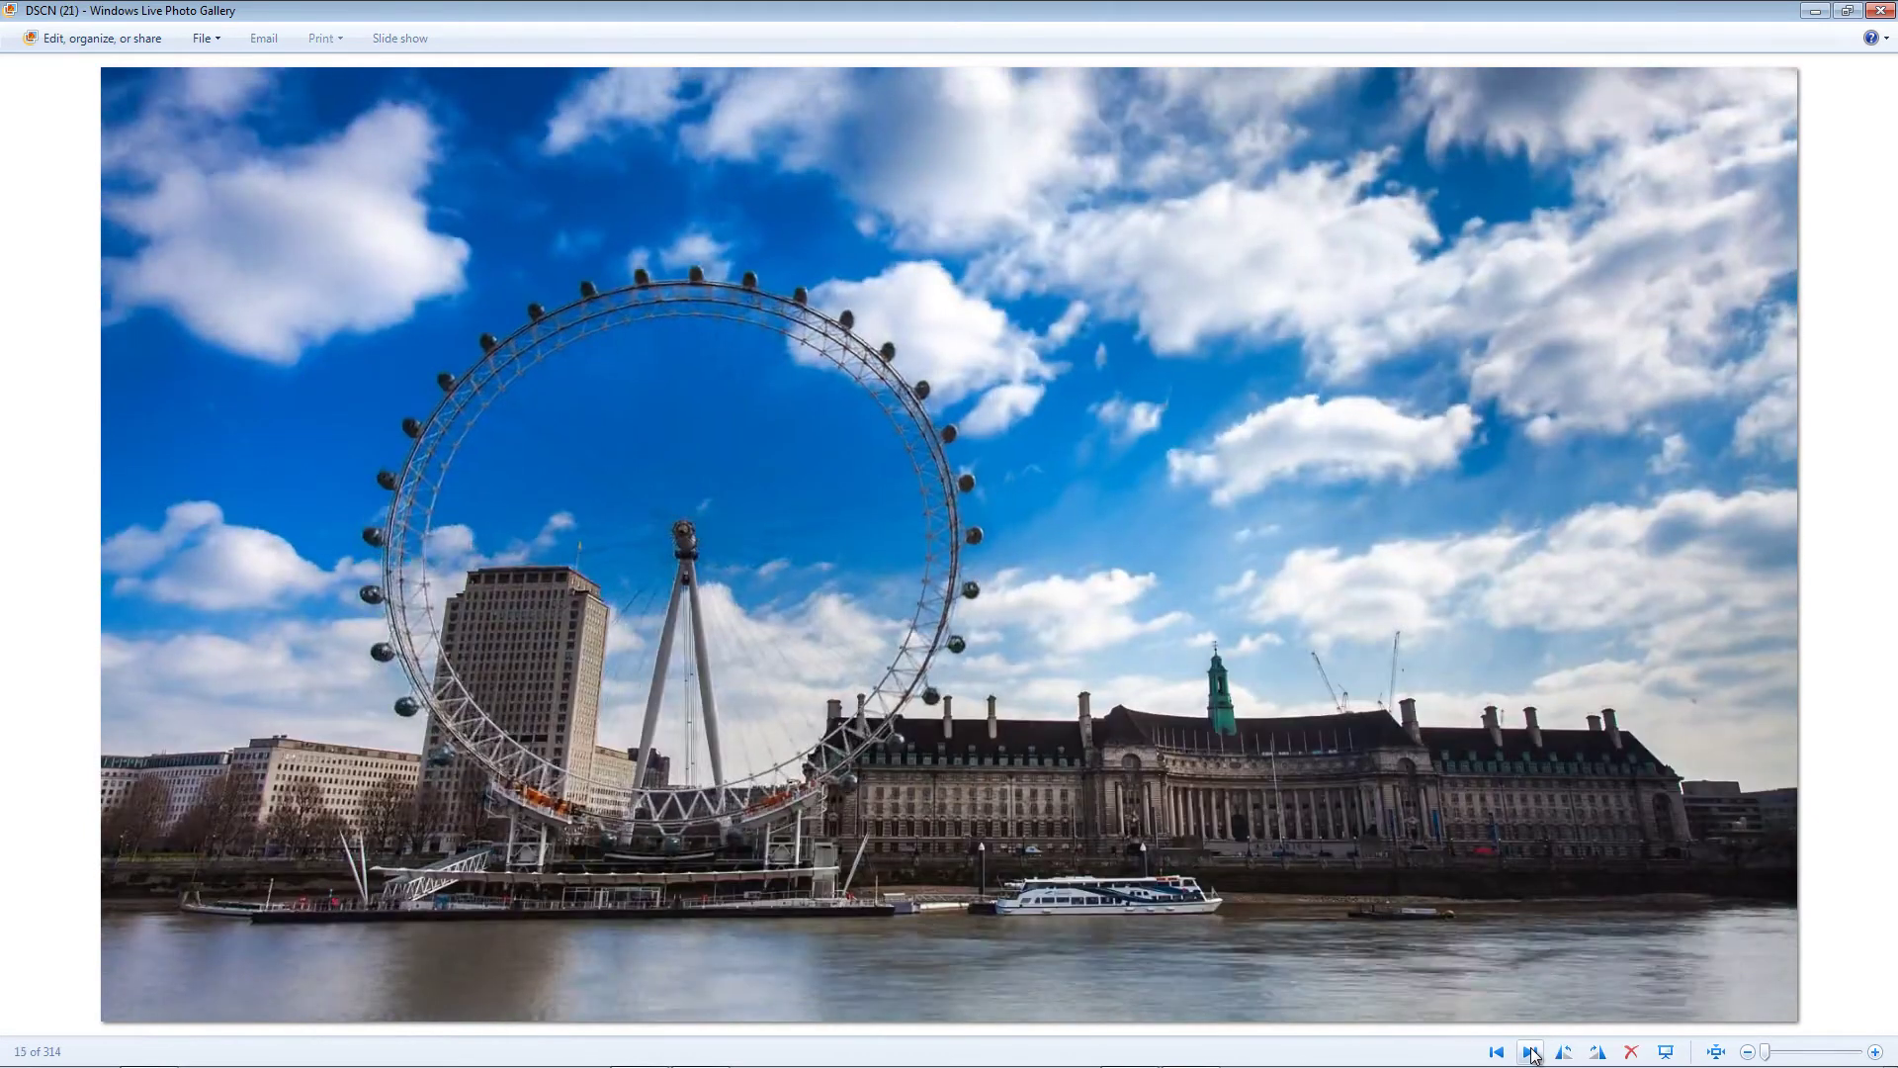
click(1531, 1052)
click(1531, 1052)
click(1530, 1052)
click(1531, 1052)
click(1530, 1052)
click(1531, 1052)
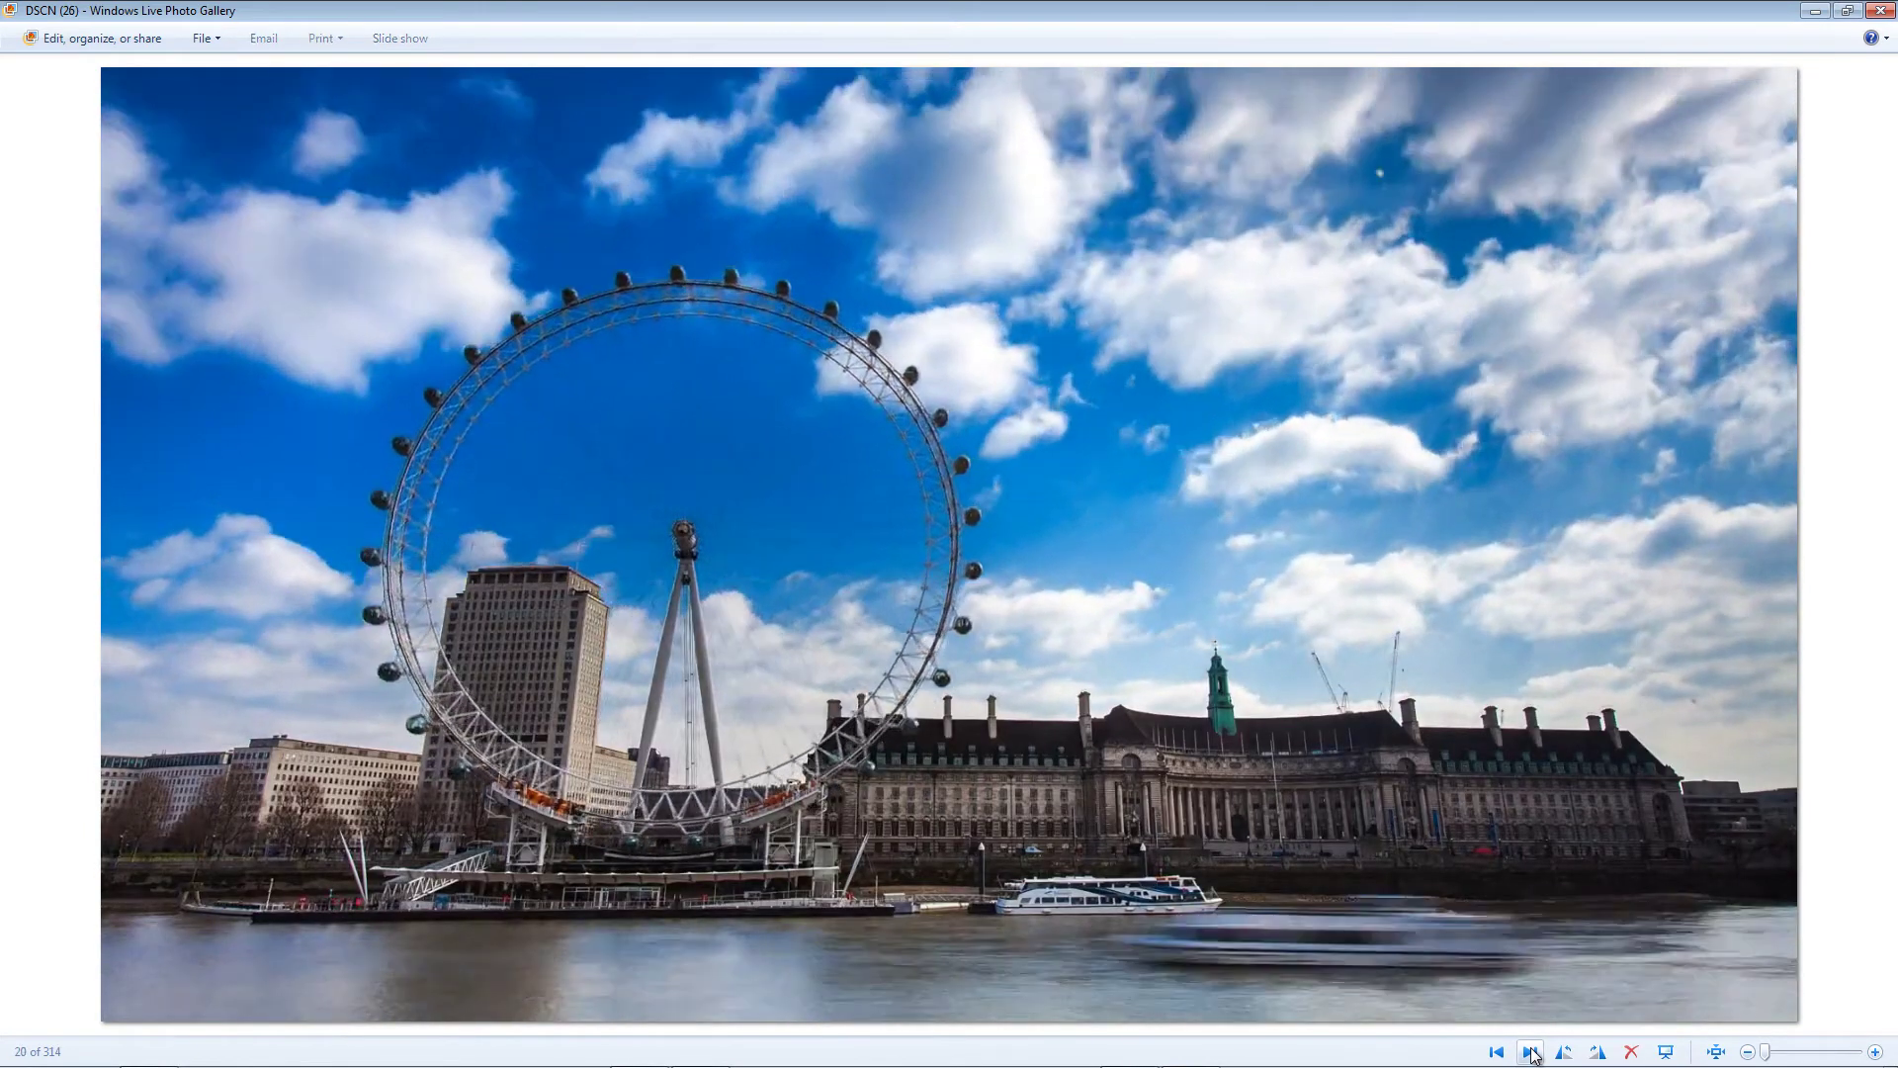
click(1530, 1052)
click(1530, 1051)
click(1530, 1051)
click(1531, 1052)
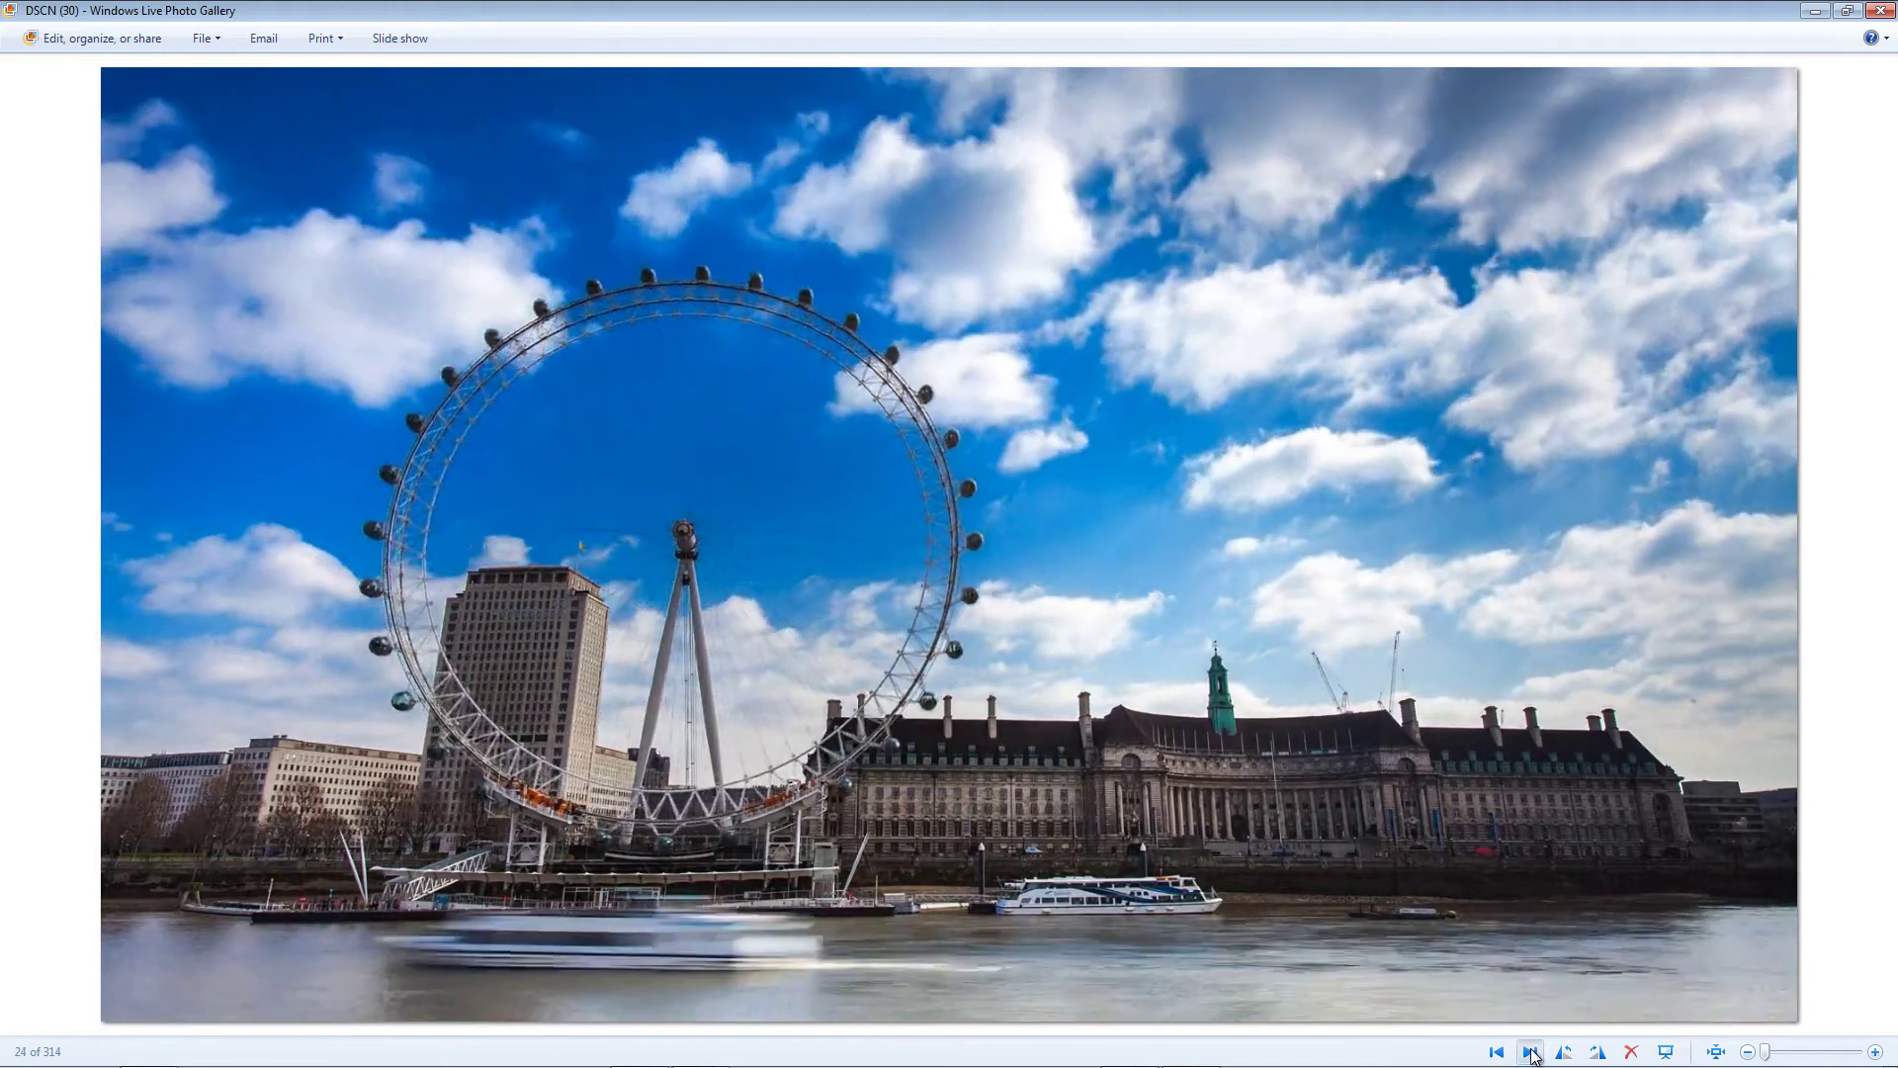
click(1530, 1052)
click(1530, 1052)
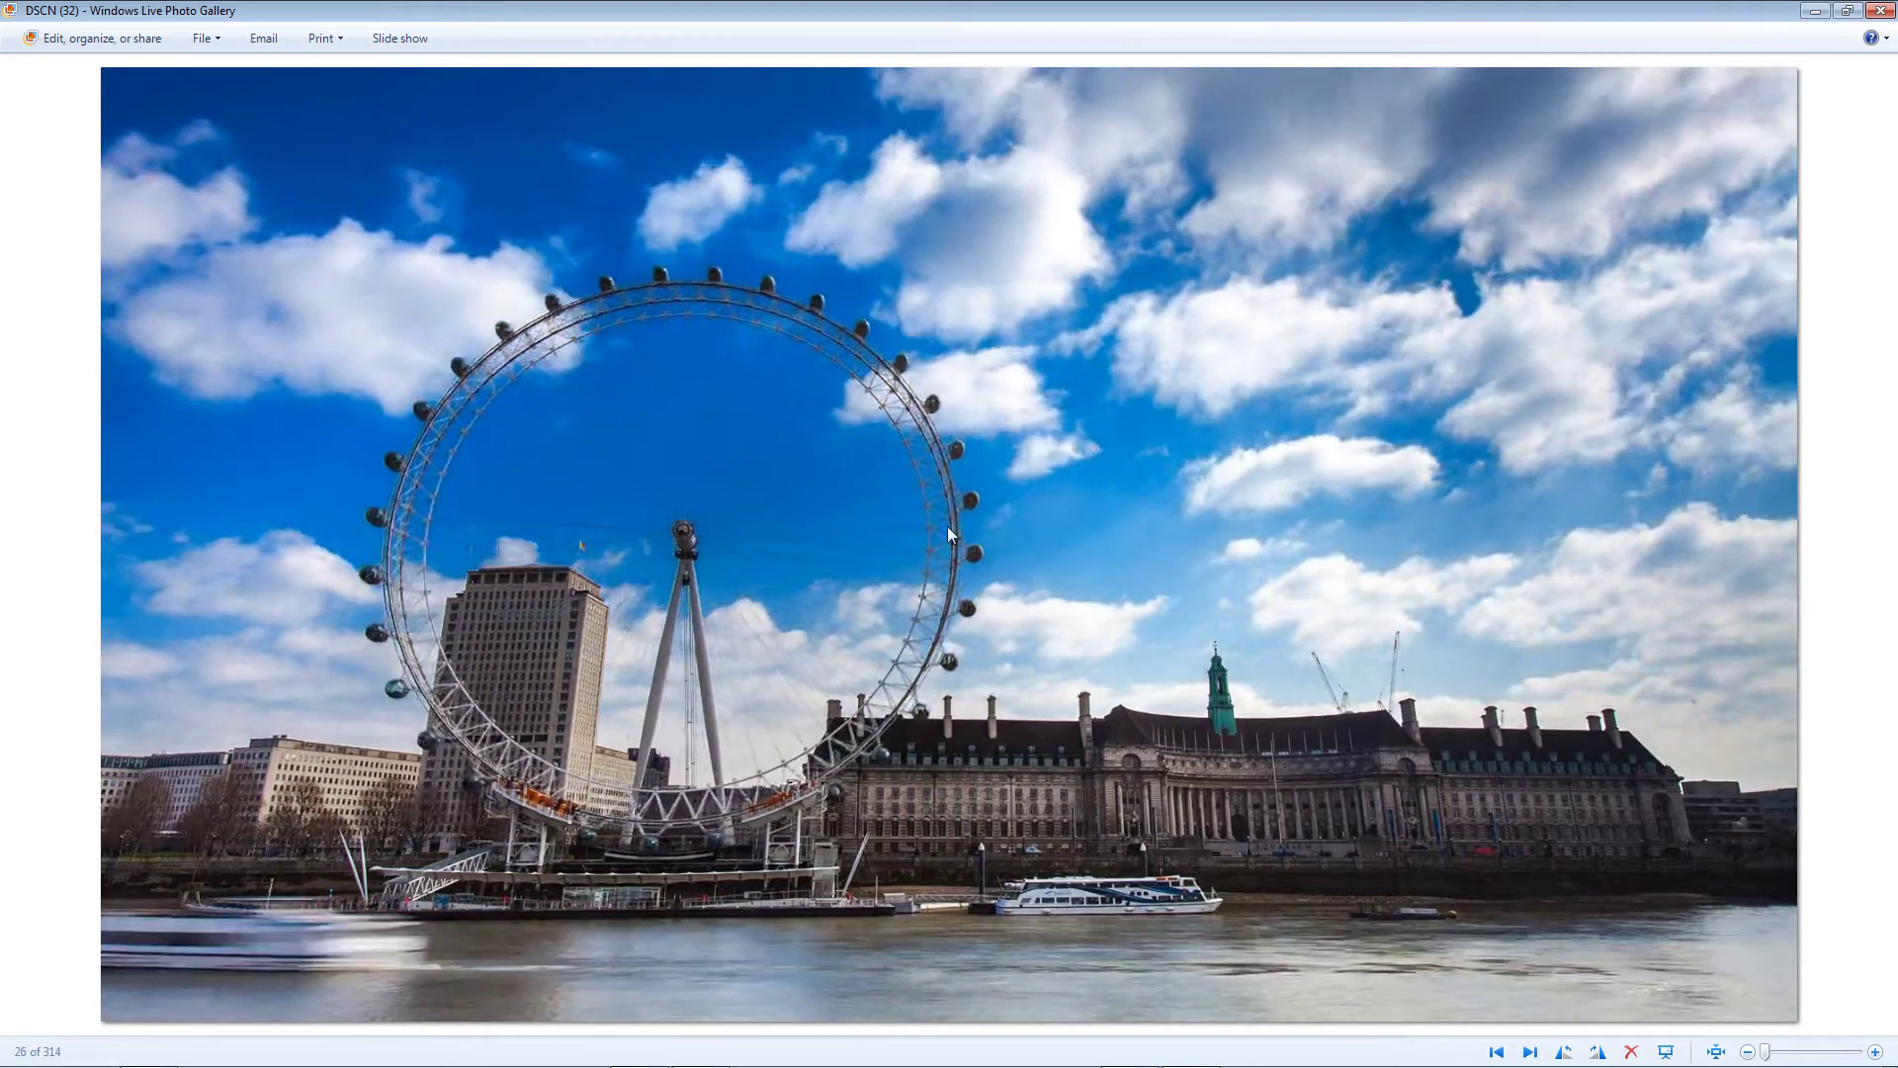
- Keep paging through the shots up to DSCN (59), then close the photo viewer
click(1530, 1052)
click(1530, 1052)
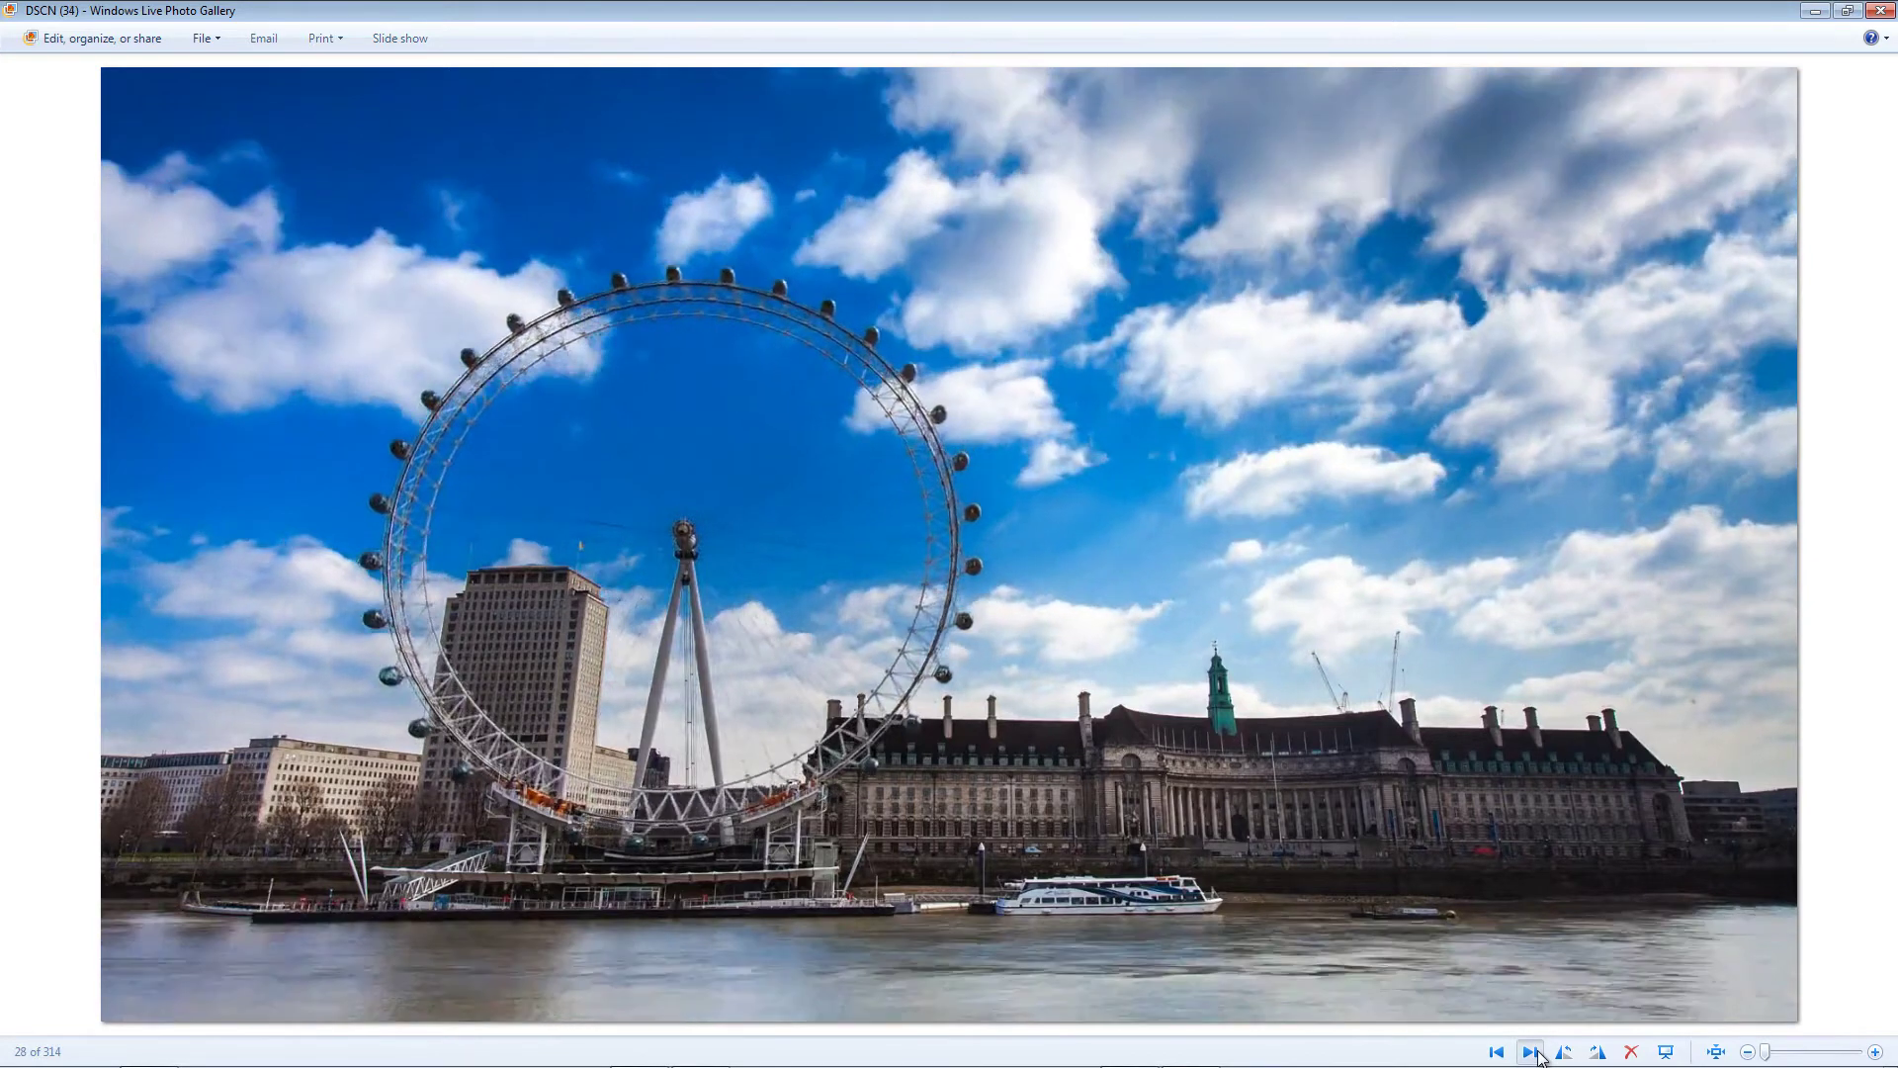
click(1530, 1052)
click(1530, 1051)
click(1530, 1052)
click(1531, 1052)
click(1530, 1052)
click(1534, 1052)
click(1534, 1052)
click(1535, 1052)
click(1534, 1052)
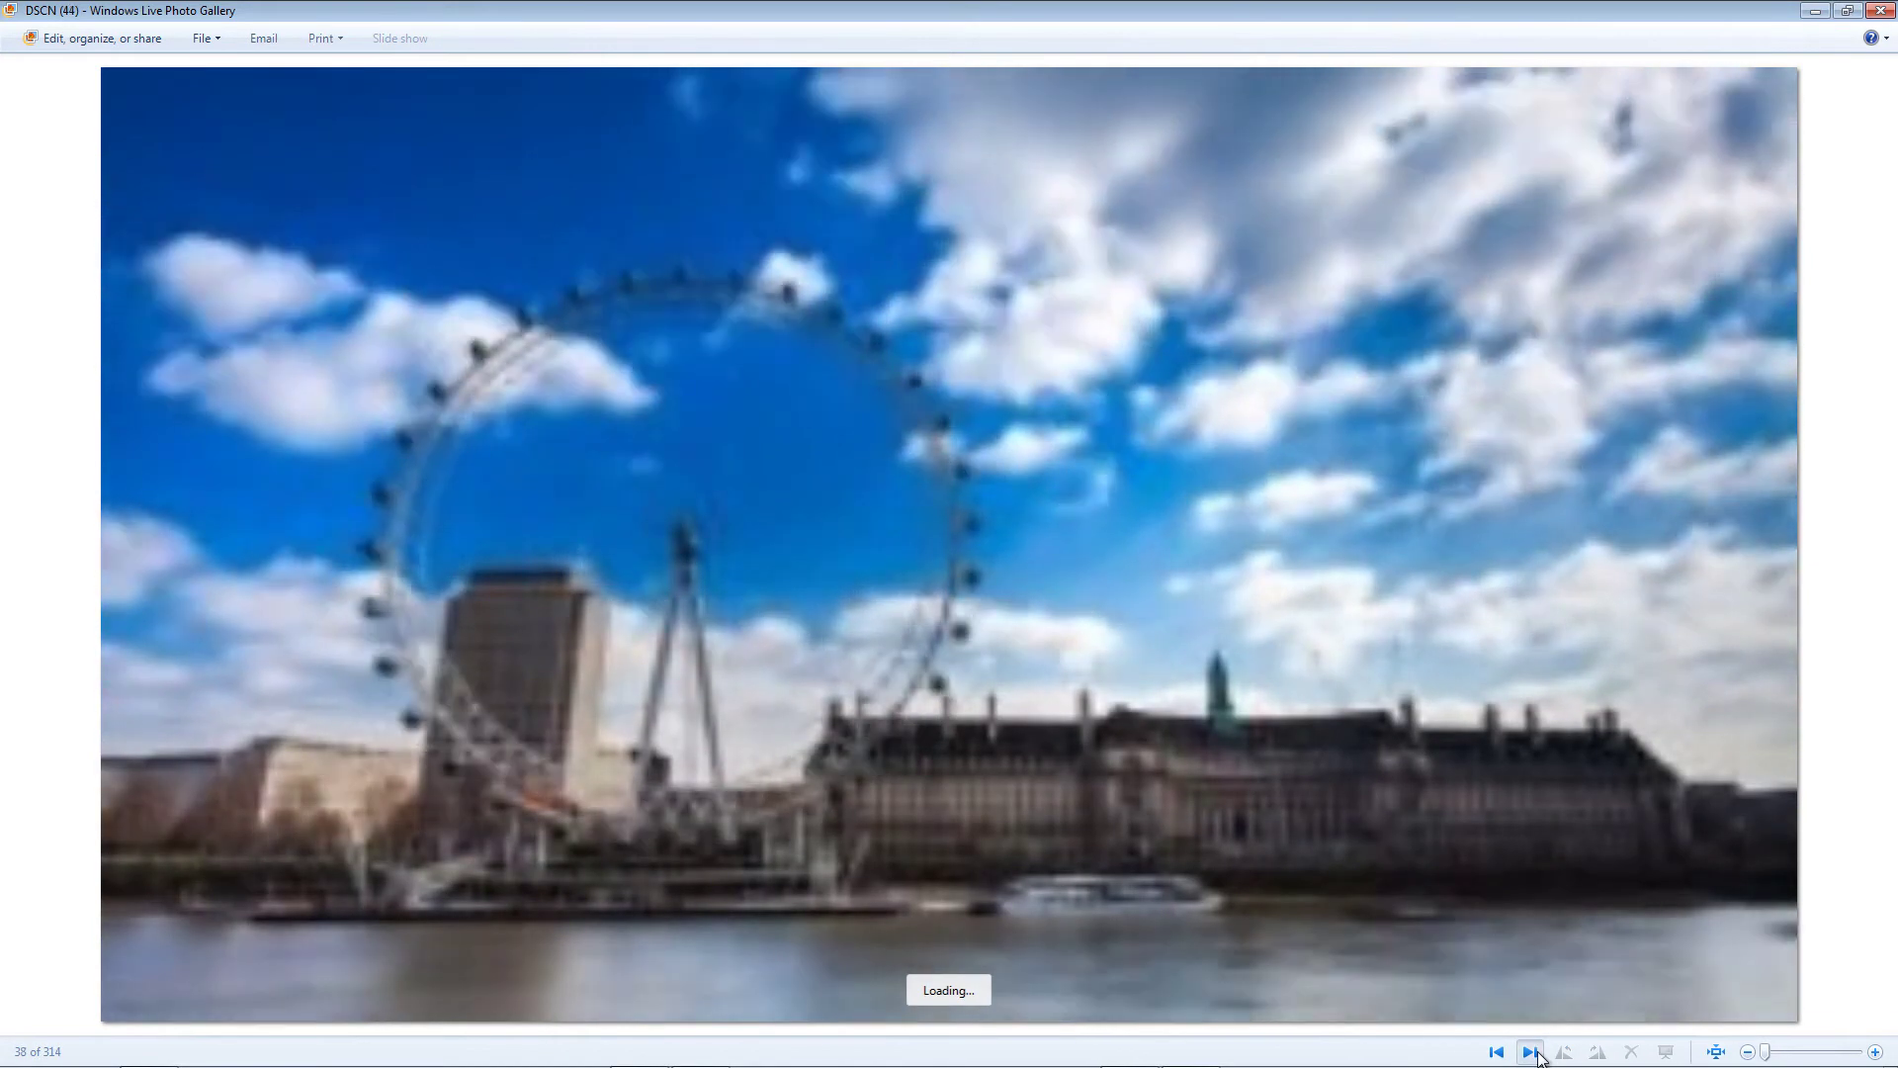
click(1535, 1051)
click(1535, 1051)
click(1535, 1052)
click(1535, 1052)
click(1531, 1052)
click(1531, 1052)
click(1532, 1052)
click(1532, 1052)
click(1531, 1052)
click(1532, 1052)
click(1531, 1052)
click(1531, 1052)
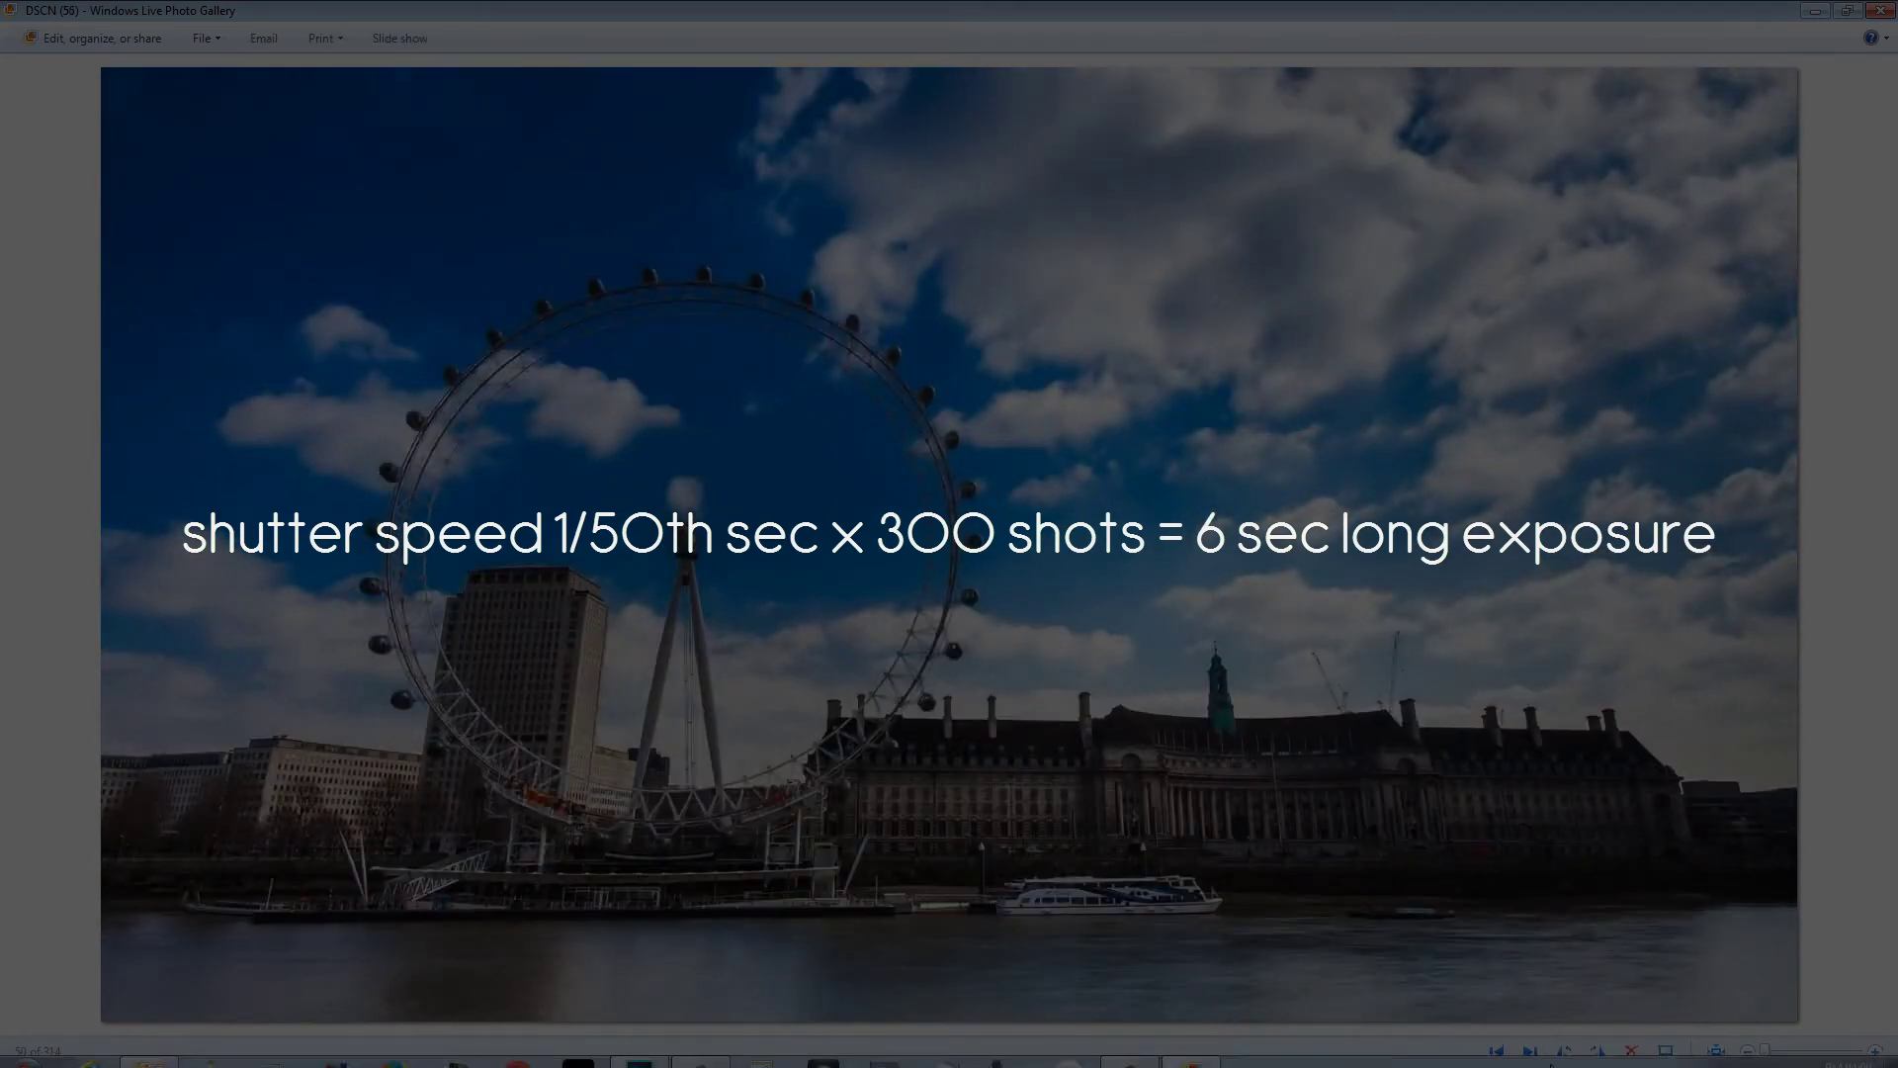
click(1529, 1050)
click(1530, 1050)
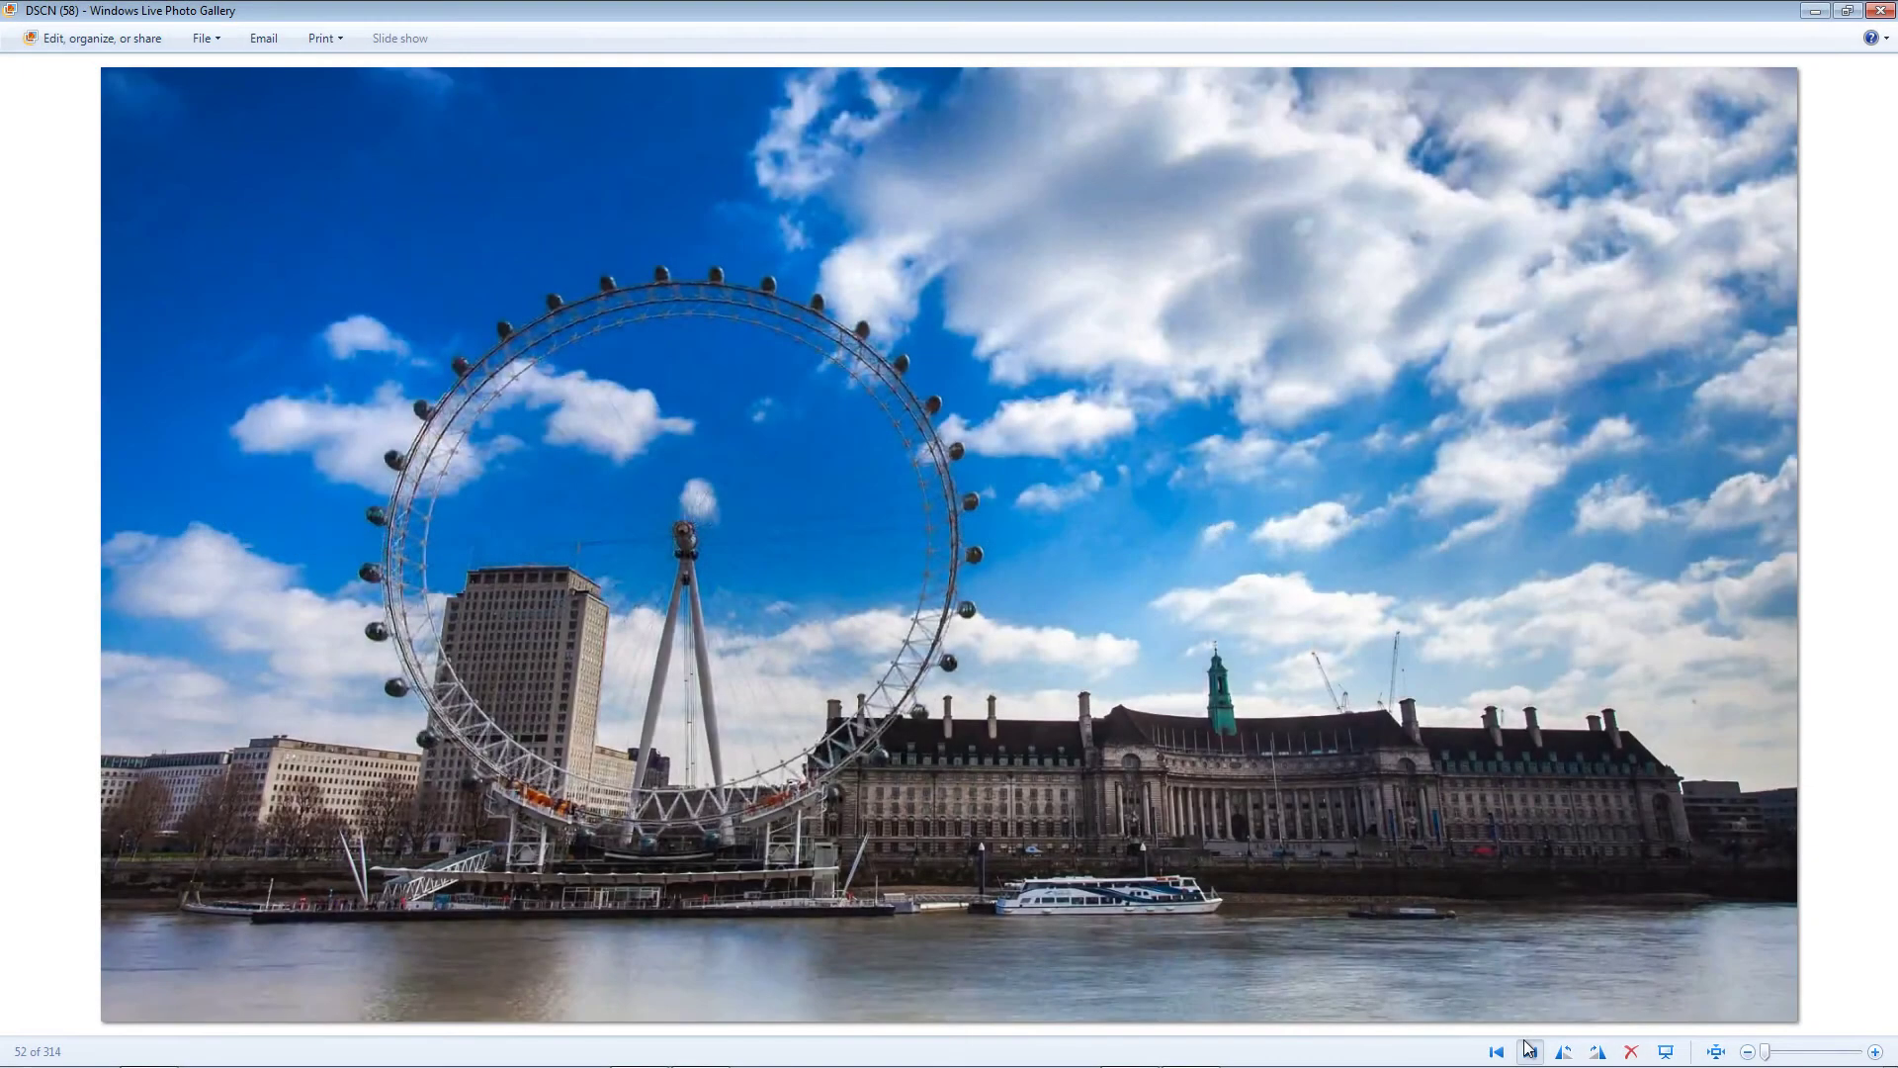
click(1530, 1050)
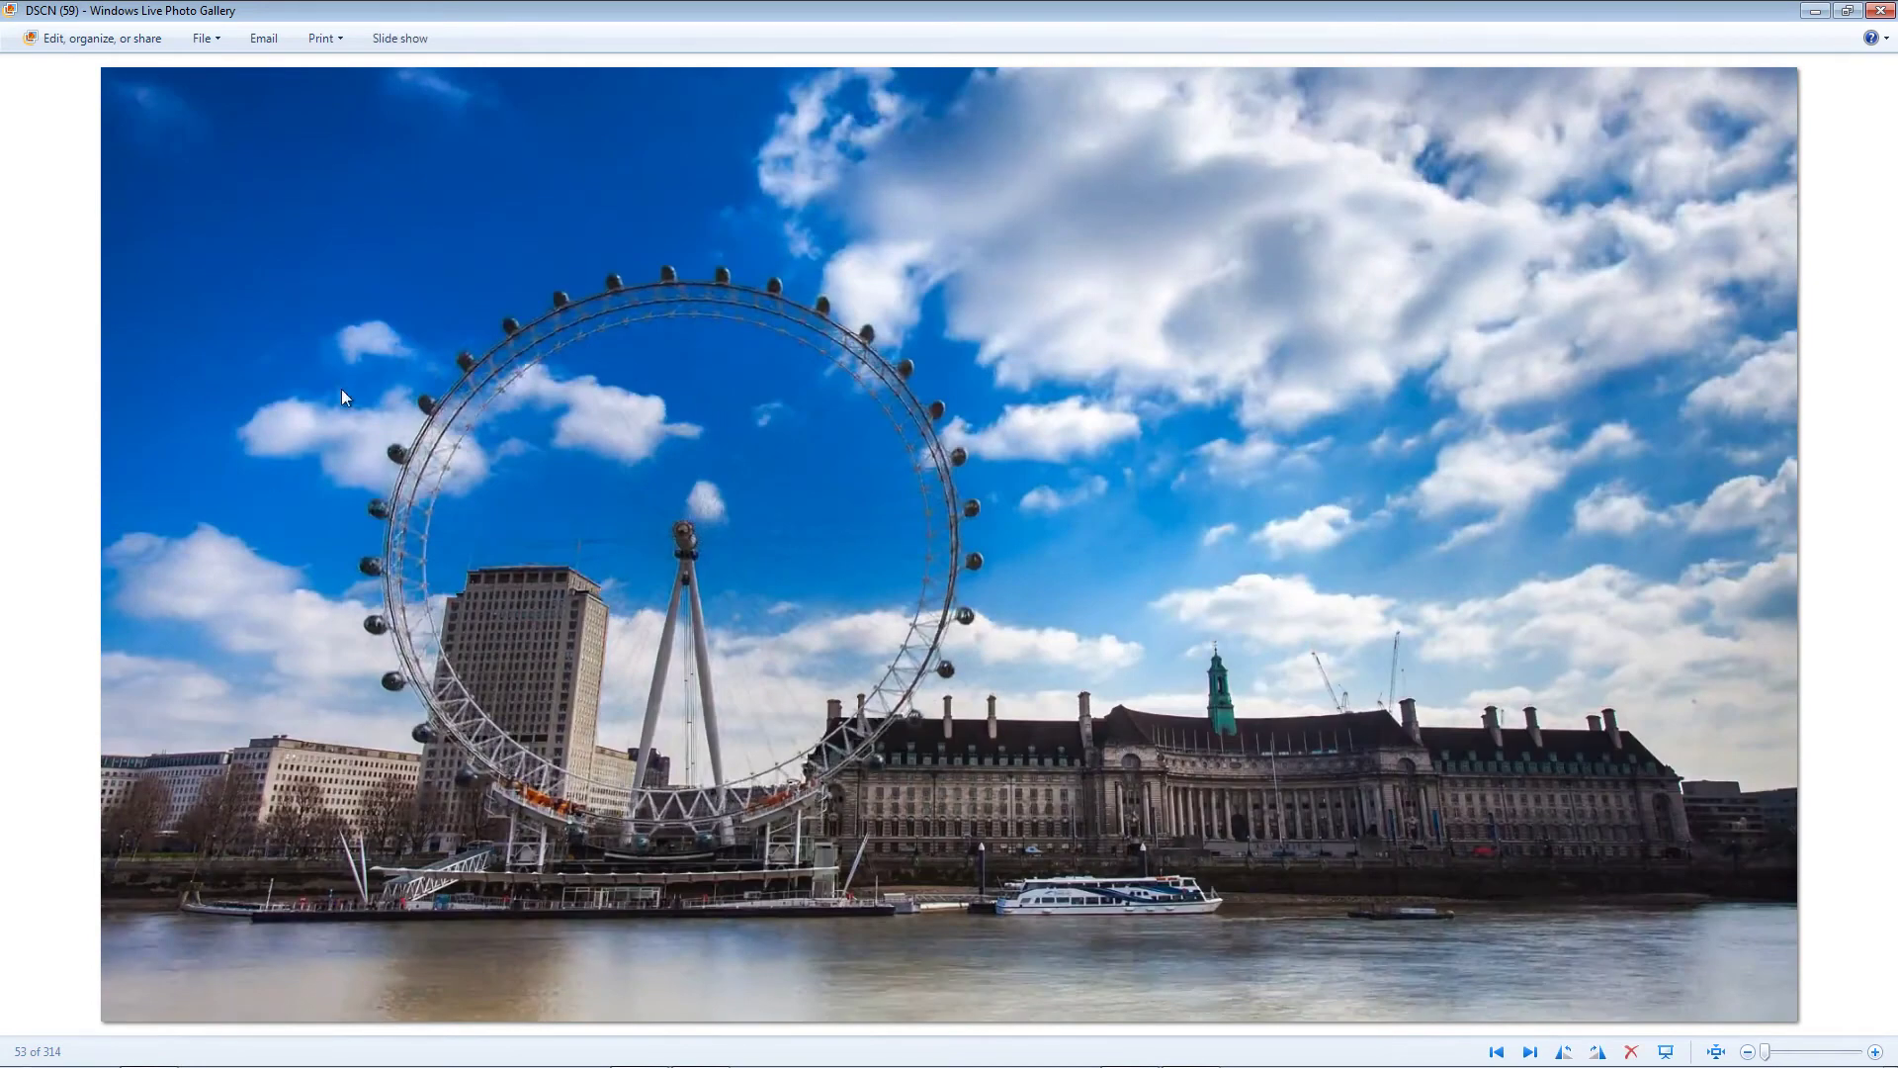
click(1881, 10)
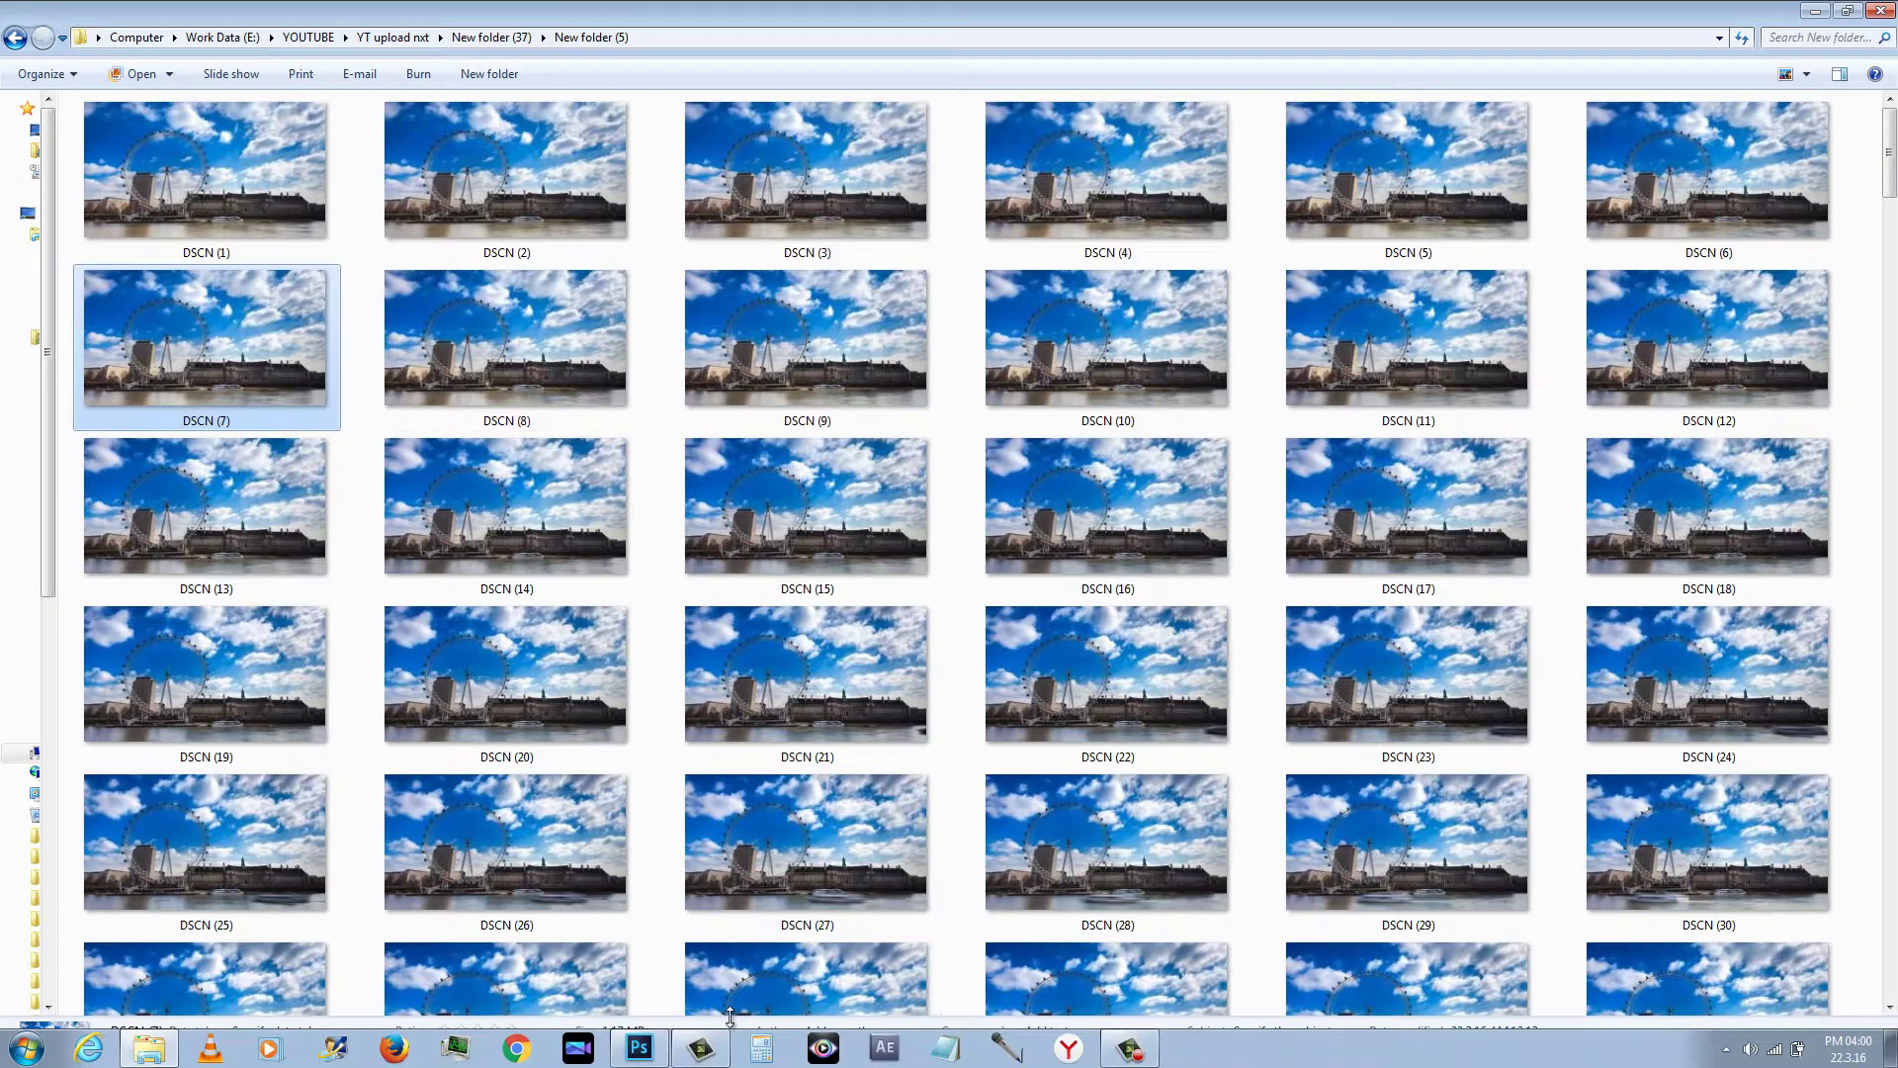
- Bring Photoshop to the front and launch File > Scripts > Load Files into Stack
click(806, 1048)
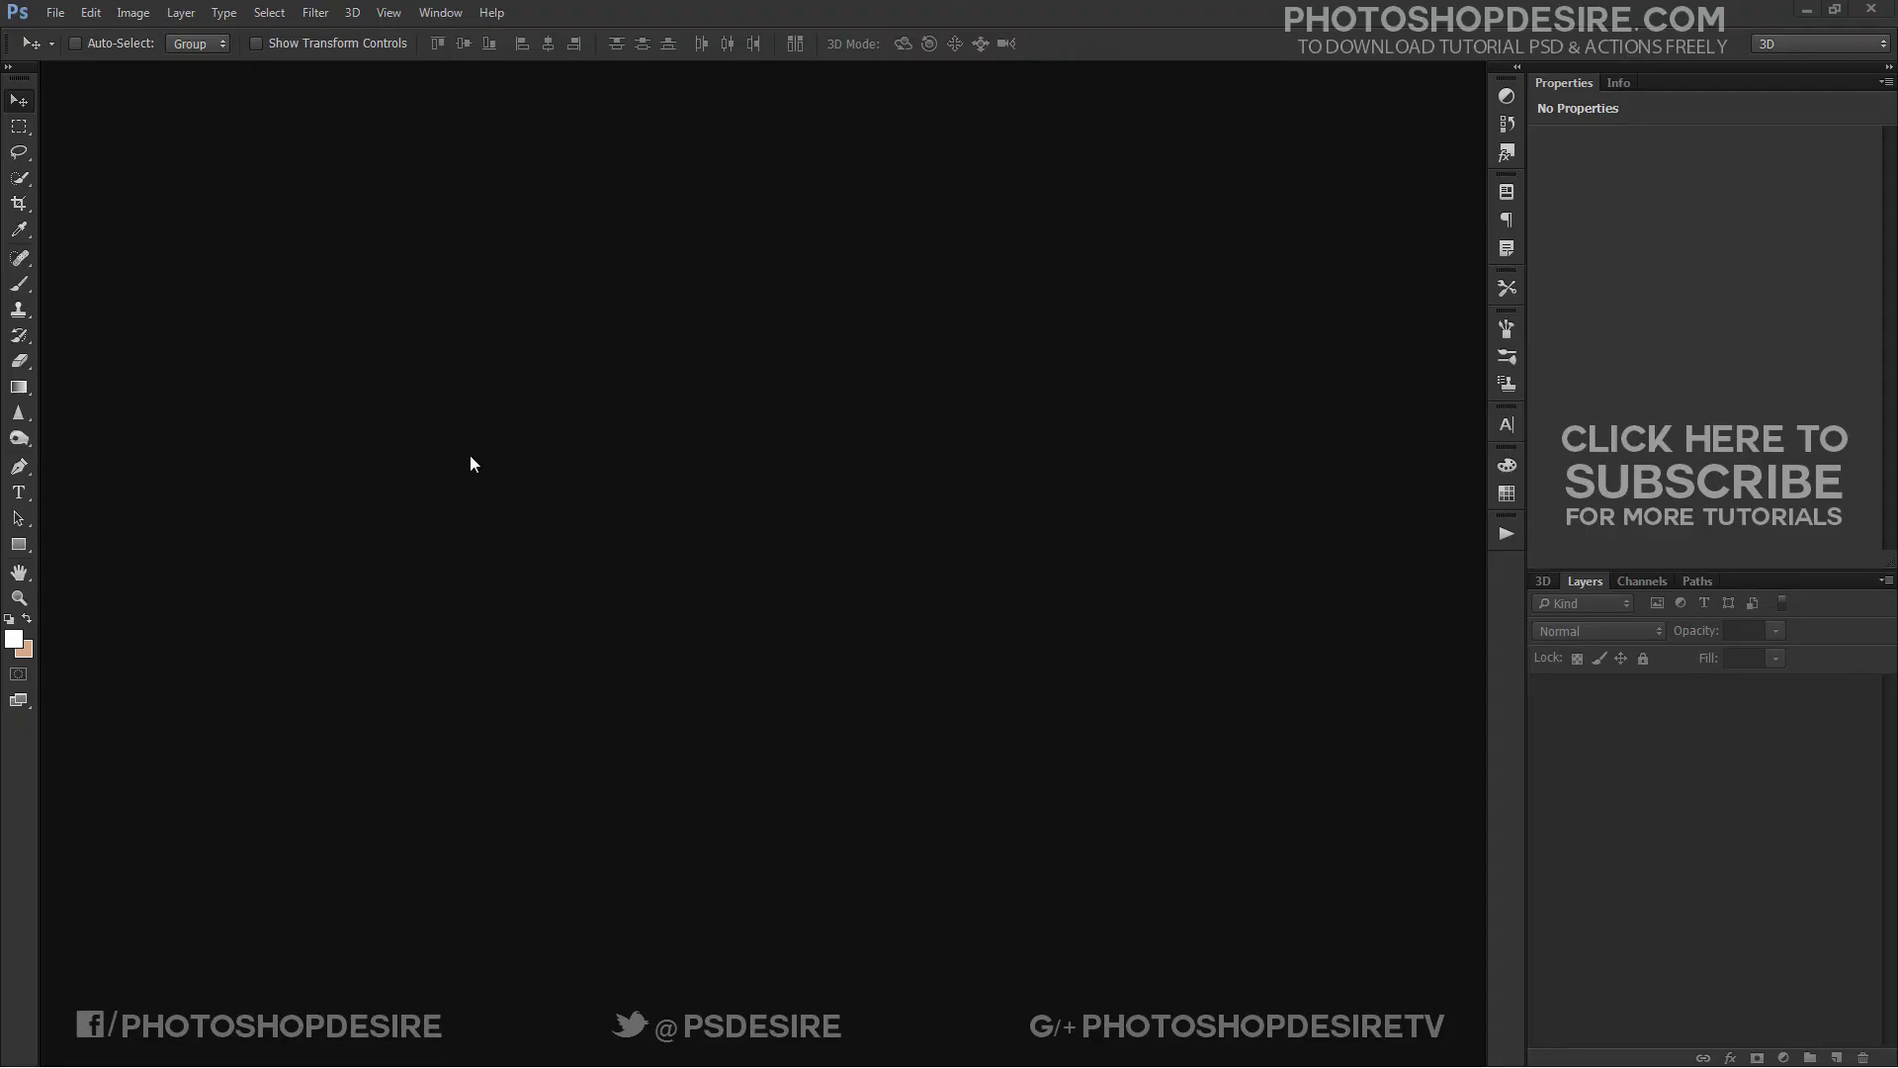
click(56, 15)
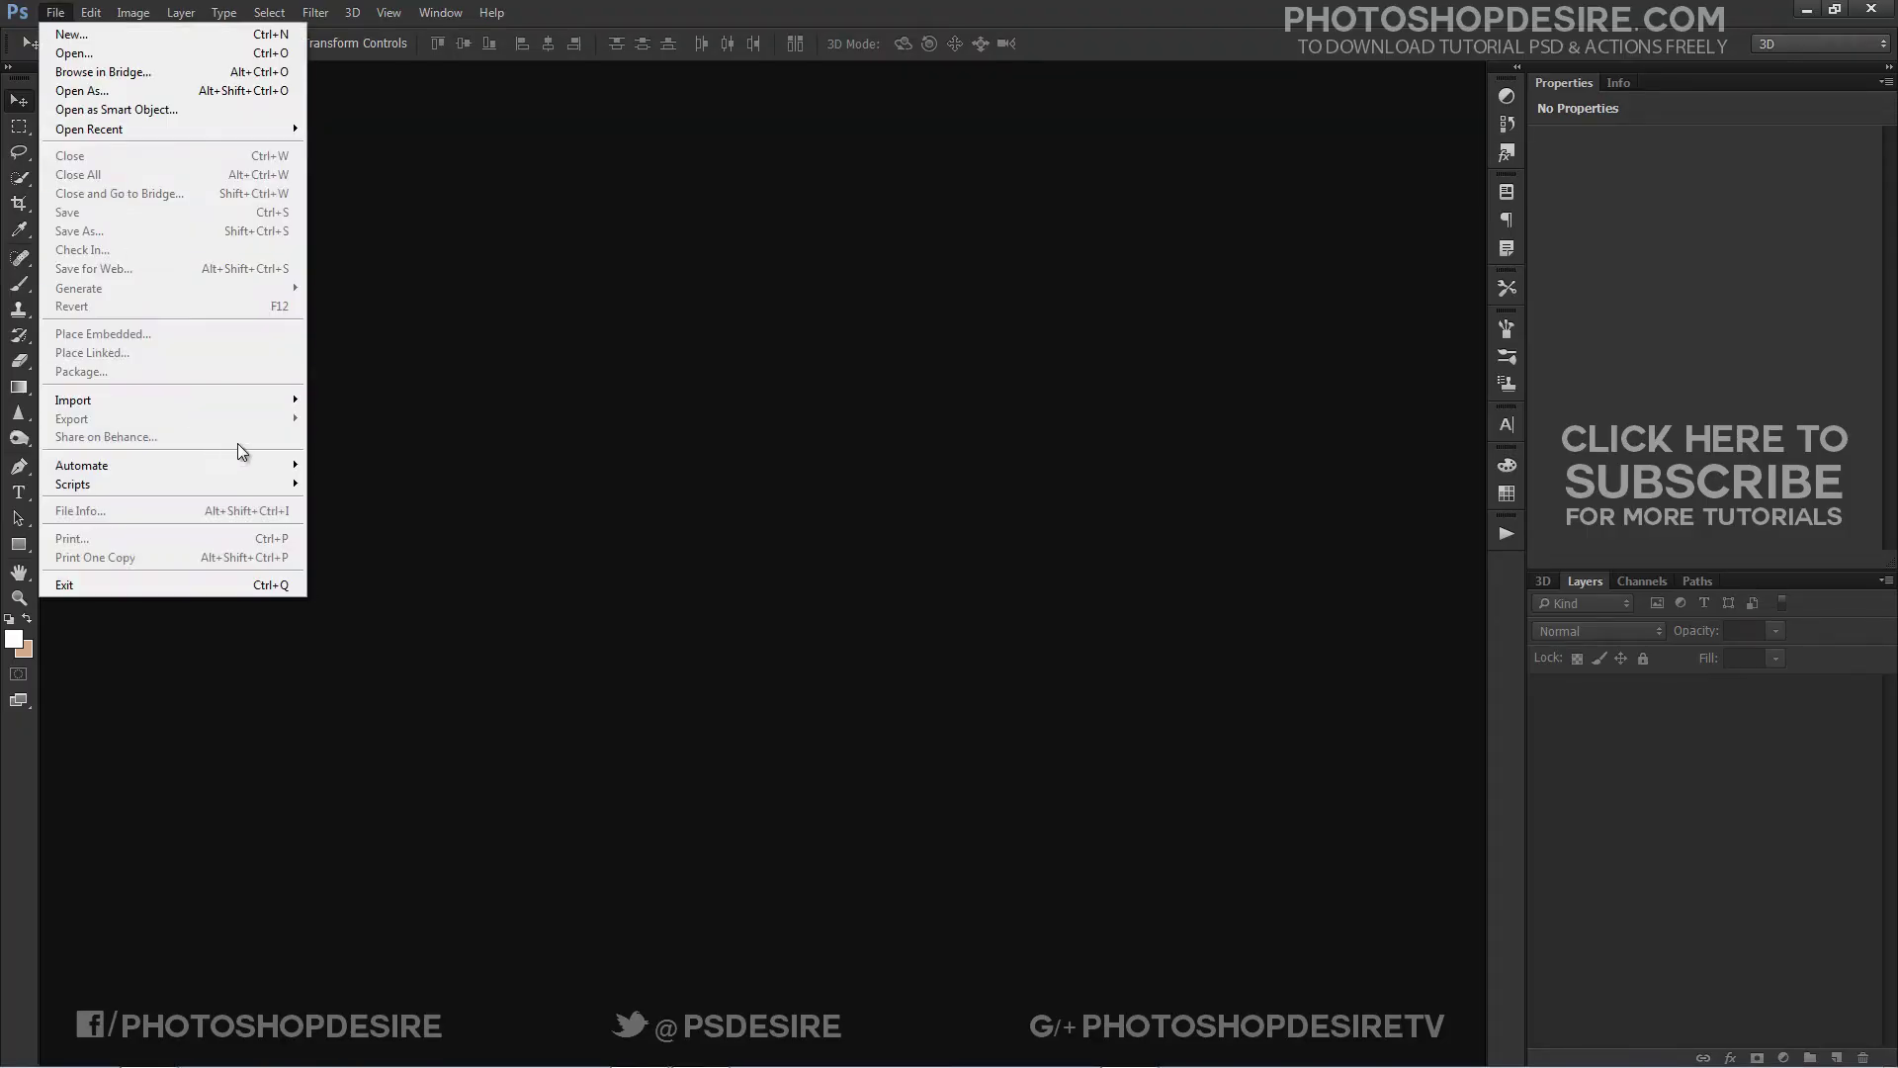
mouse_move(259, 483)
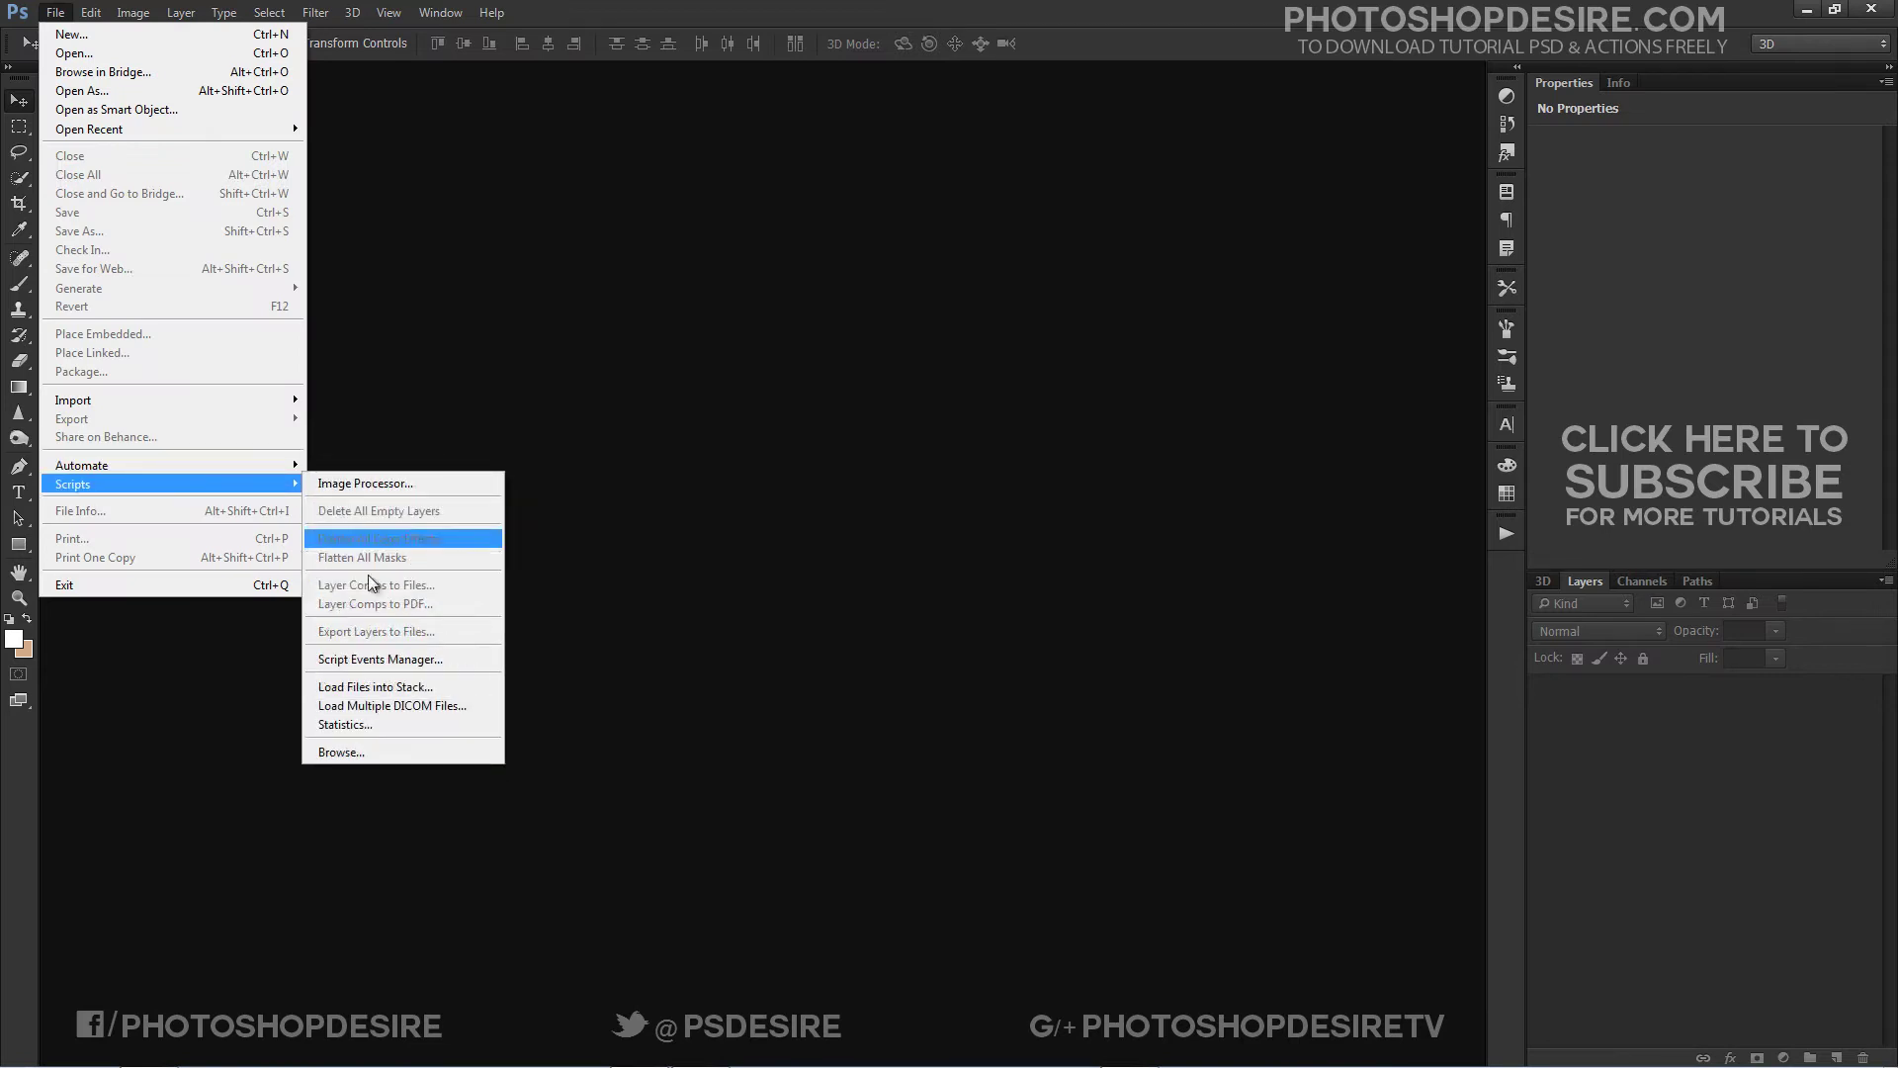
click(442, 689)
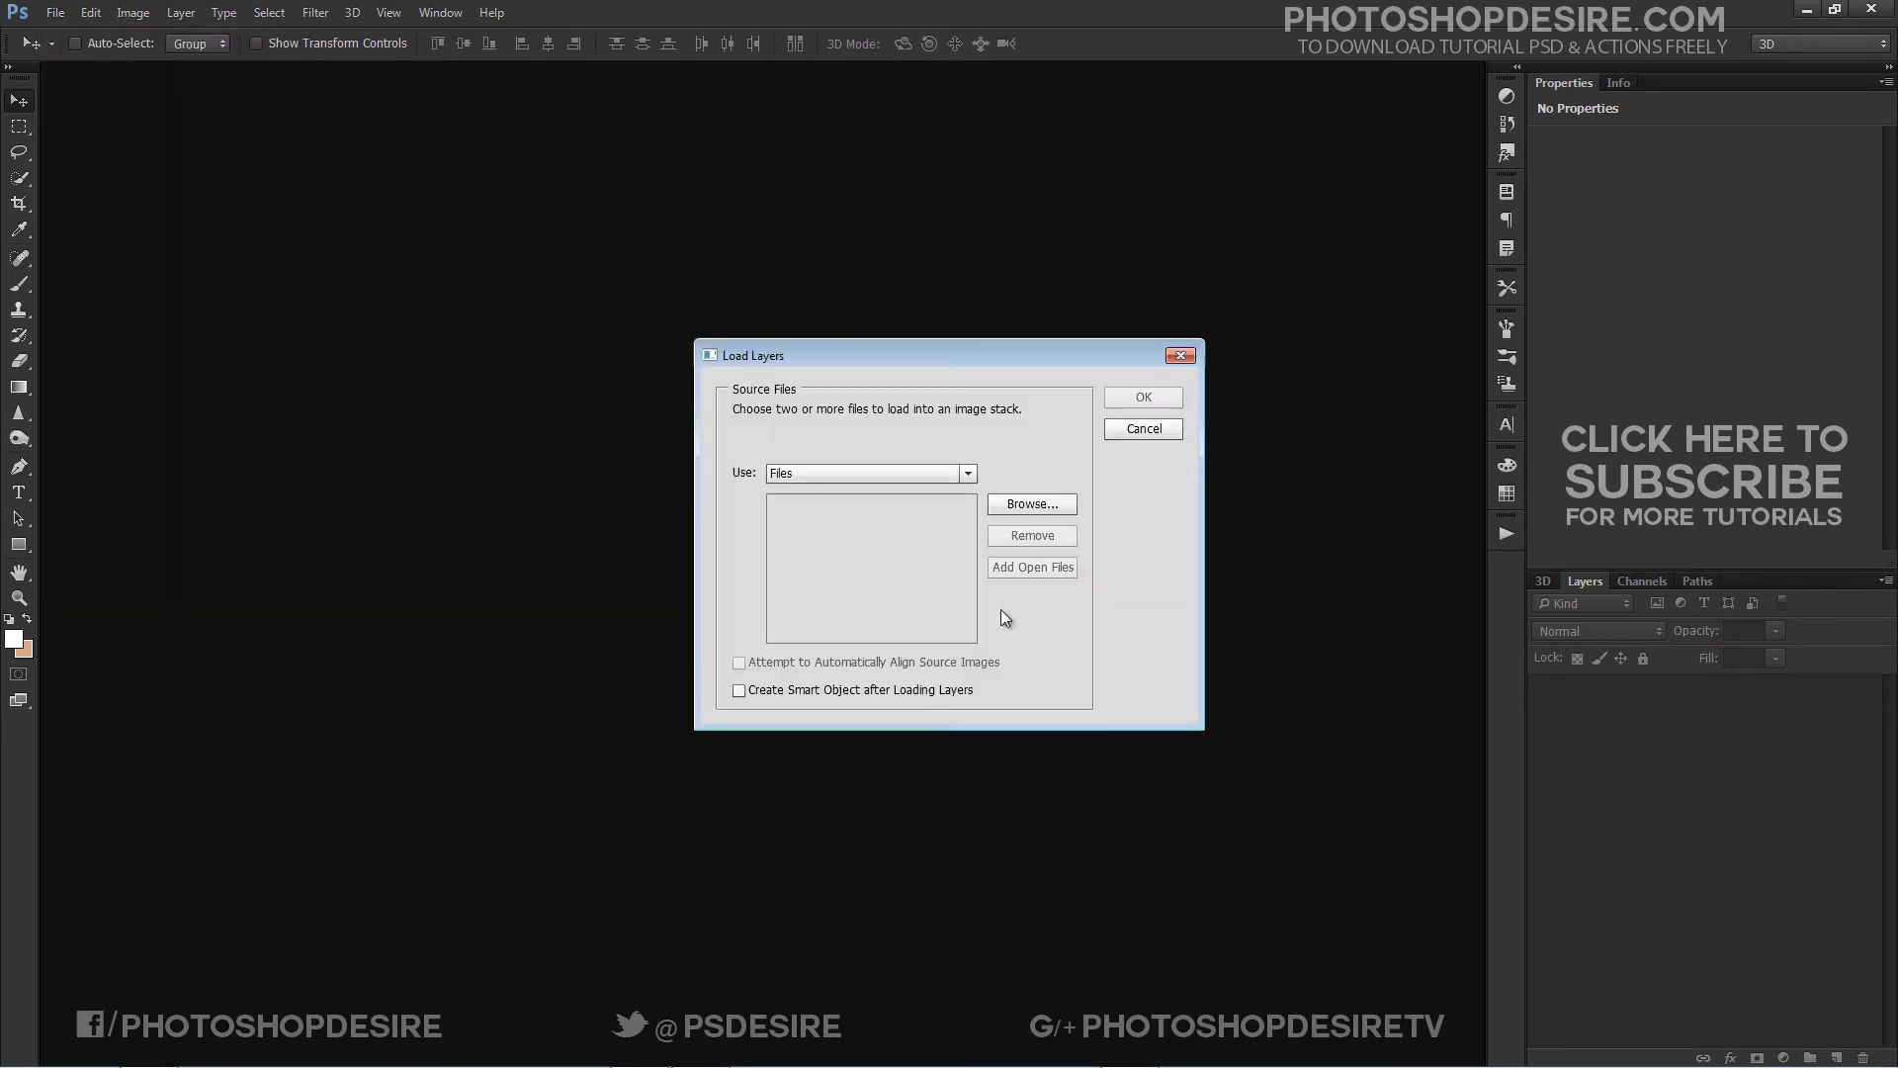
- Add every shot from DSCN (1) to DSCN (314) to the Load Layers source list
click(1010, 514)
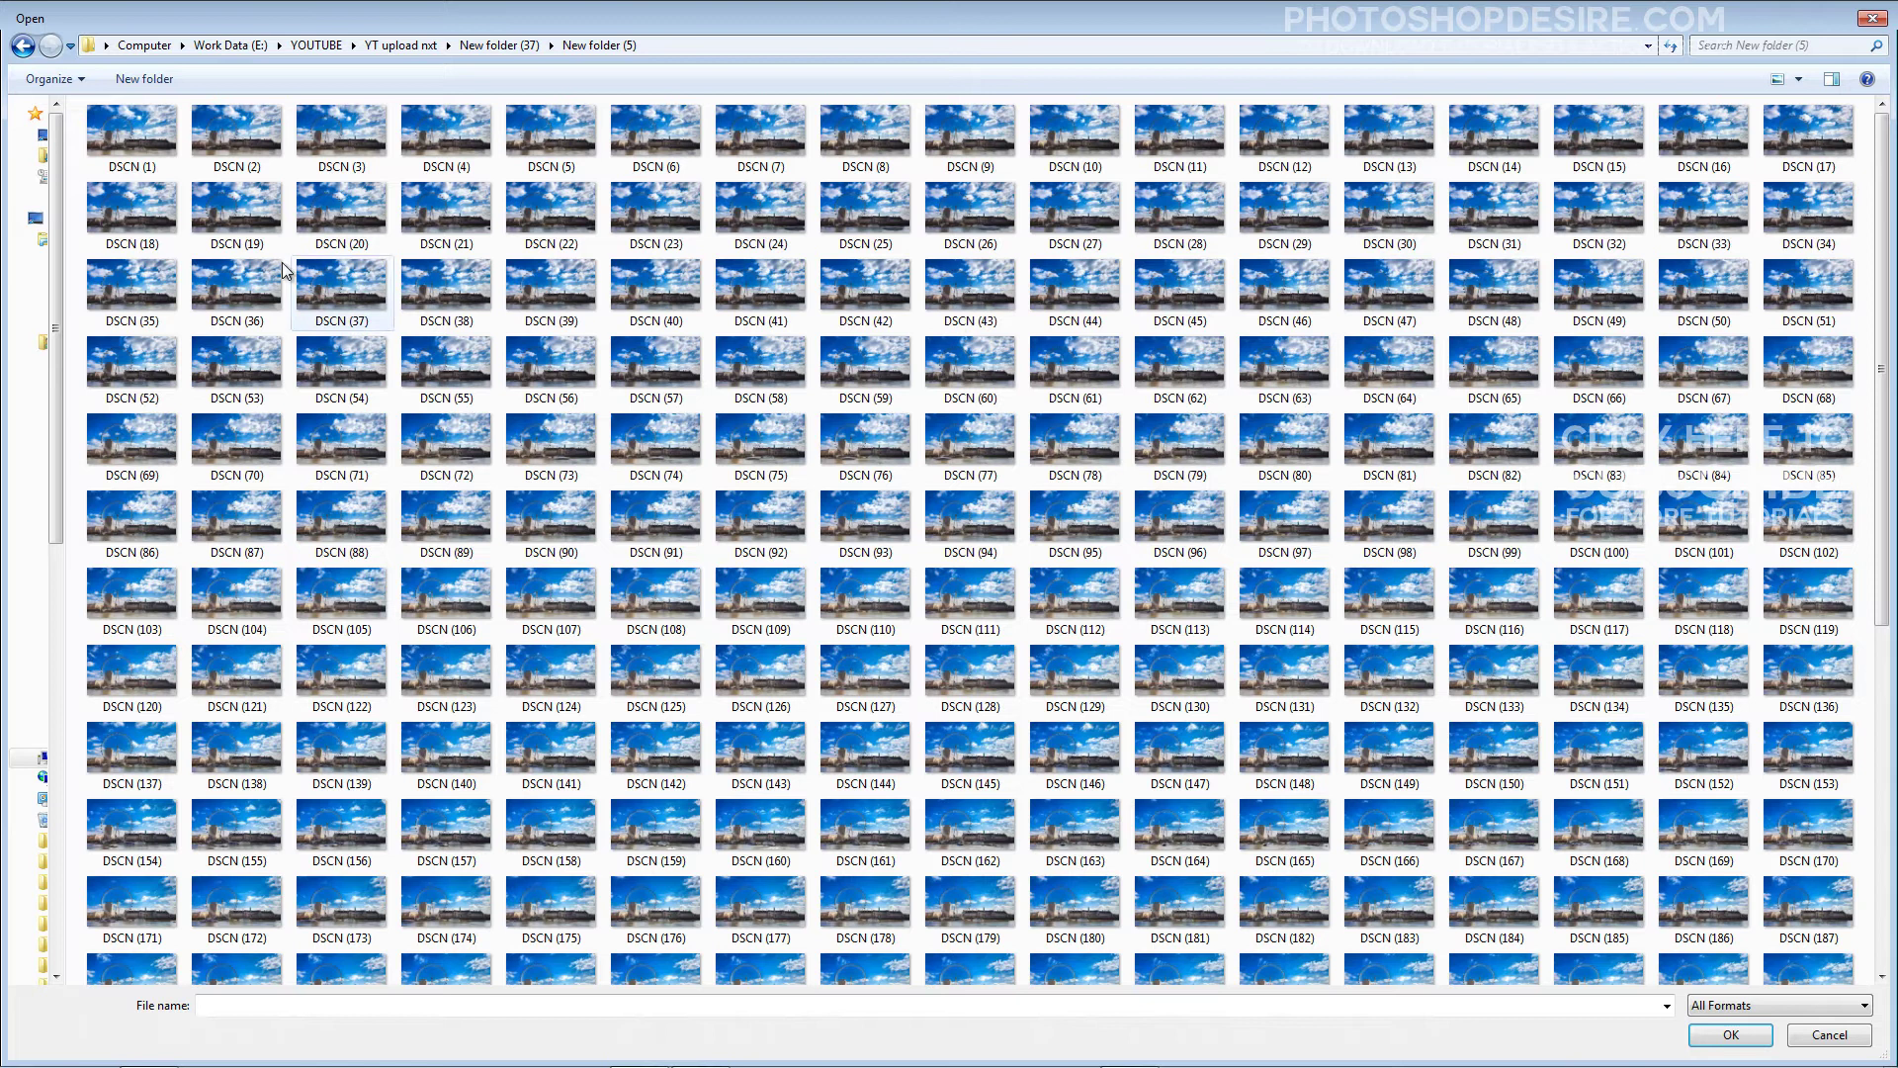
click(127, 156)
scroll(1503, 771, down, 5)
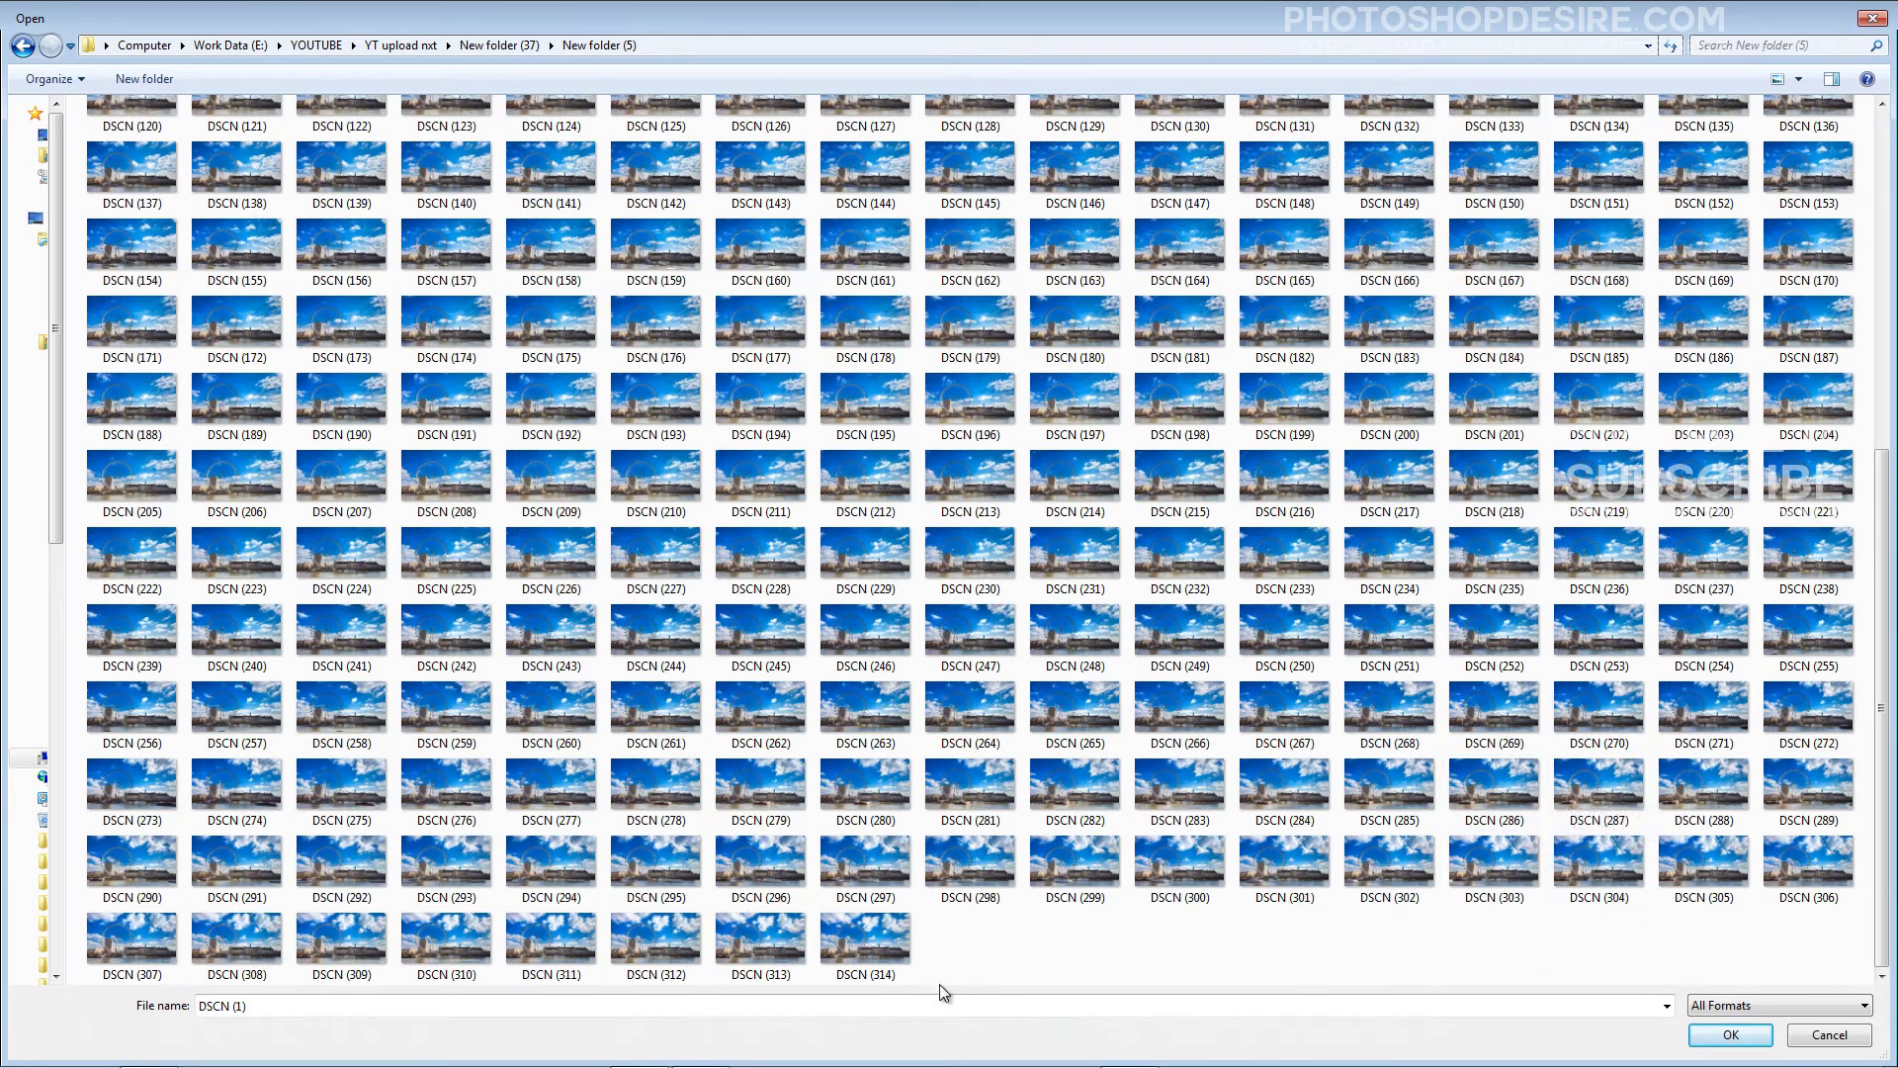
shift+click(901, 959)
click(1729, 1034)
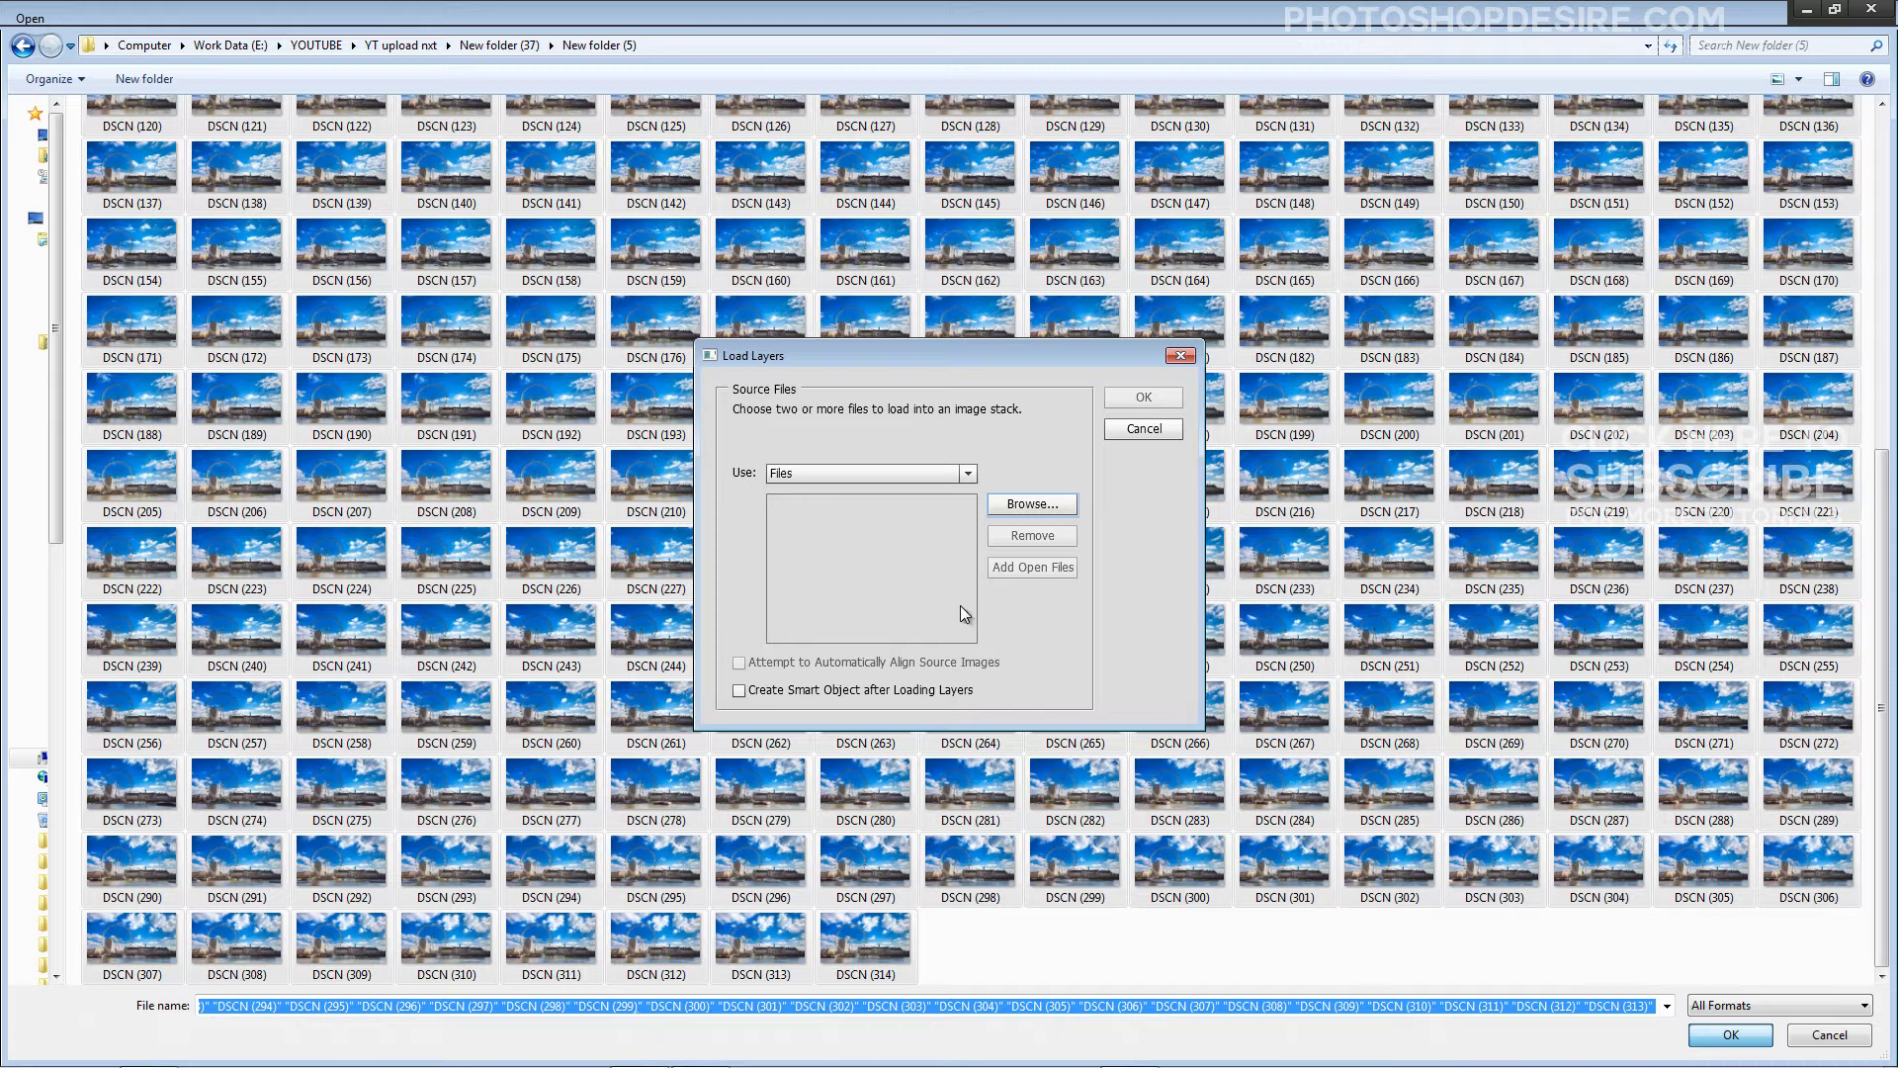
key(Return)
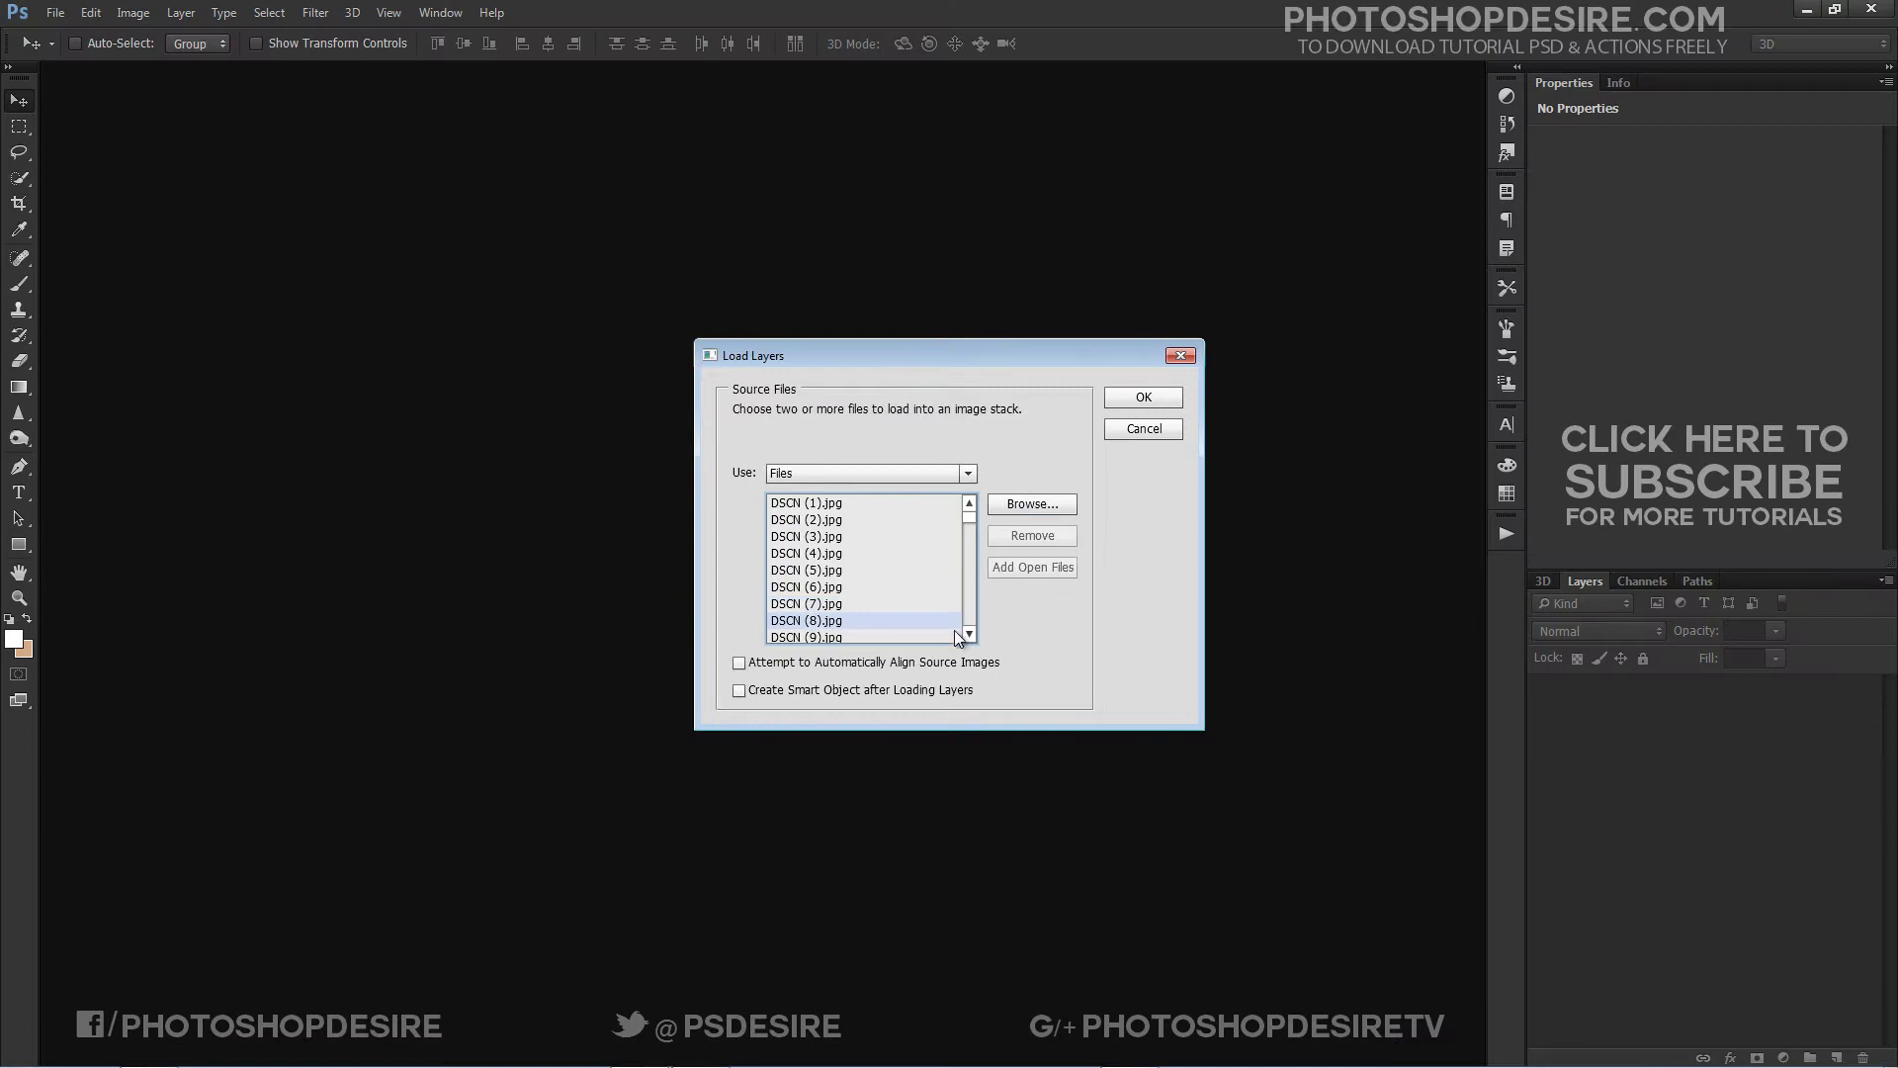
- Turn on 'Create Smart Object after Loading Layers' in Load Layers
click(912, 692)
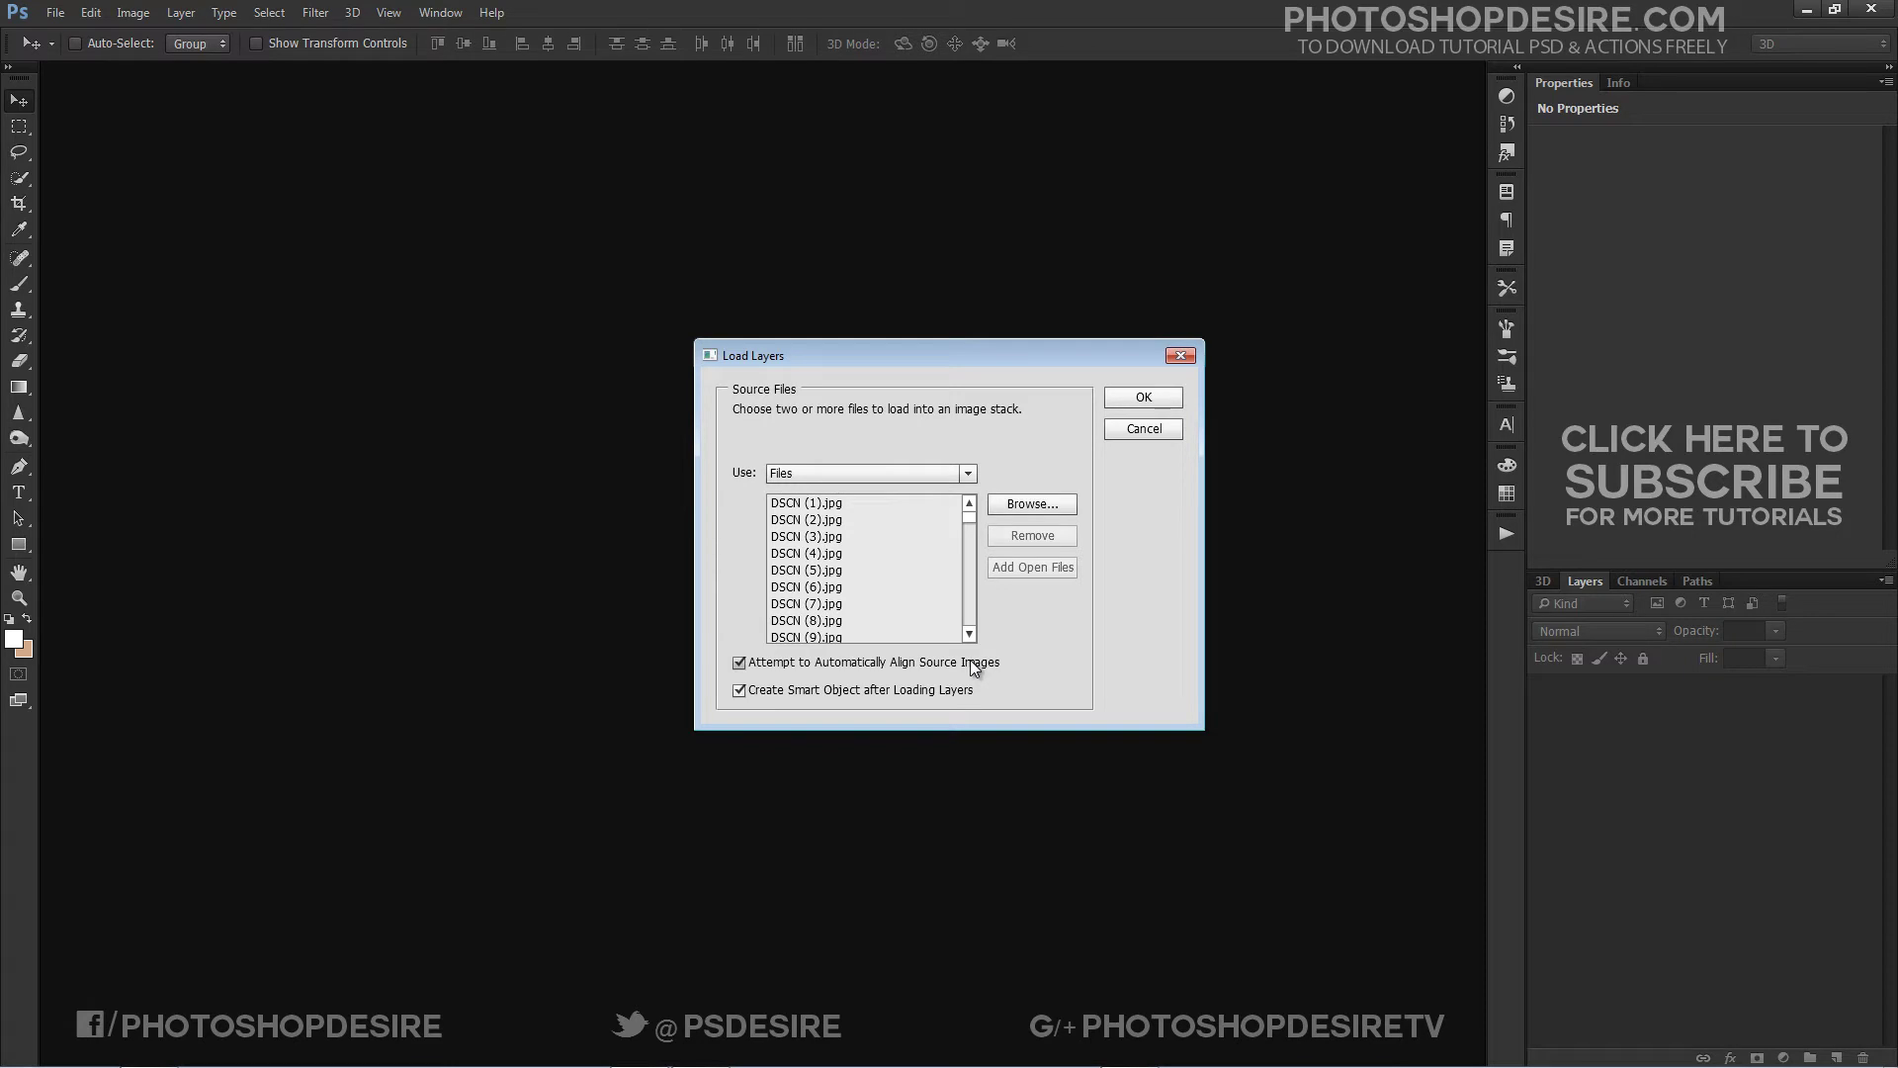
- Load the stacked shots into Untitled1 as the single smart object layer DSCN (1).jpg
click(1166, 400)
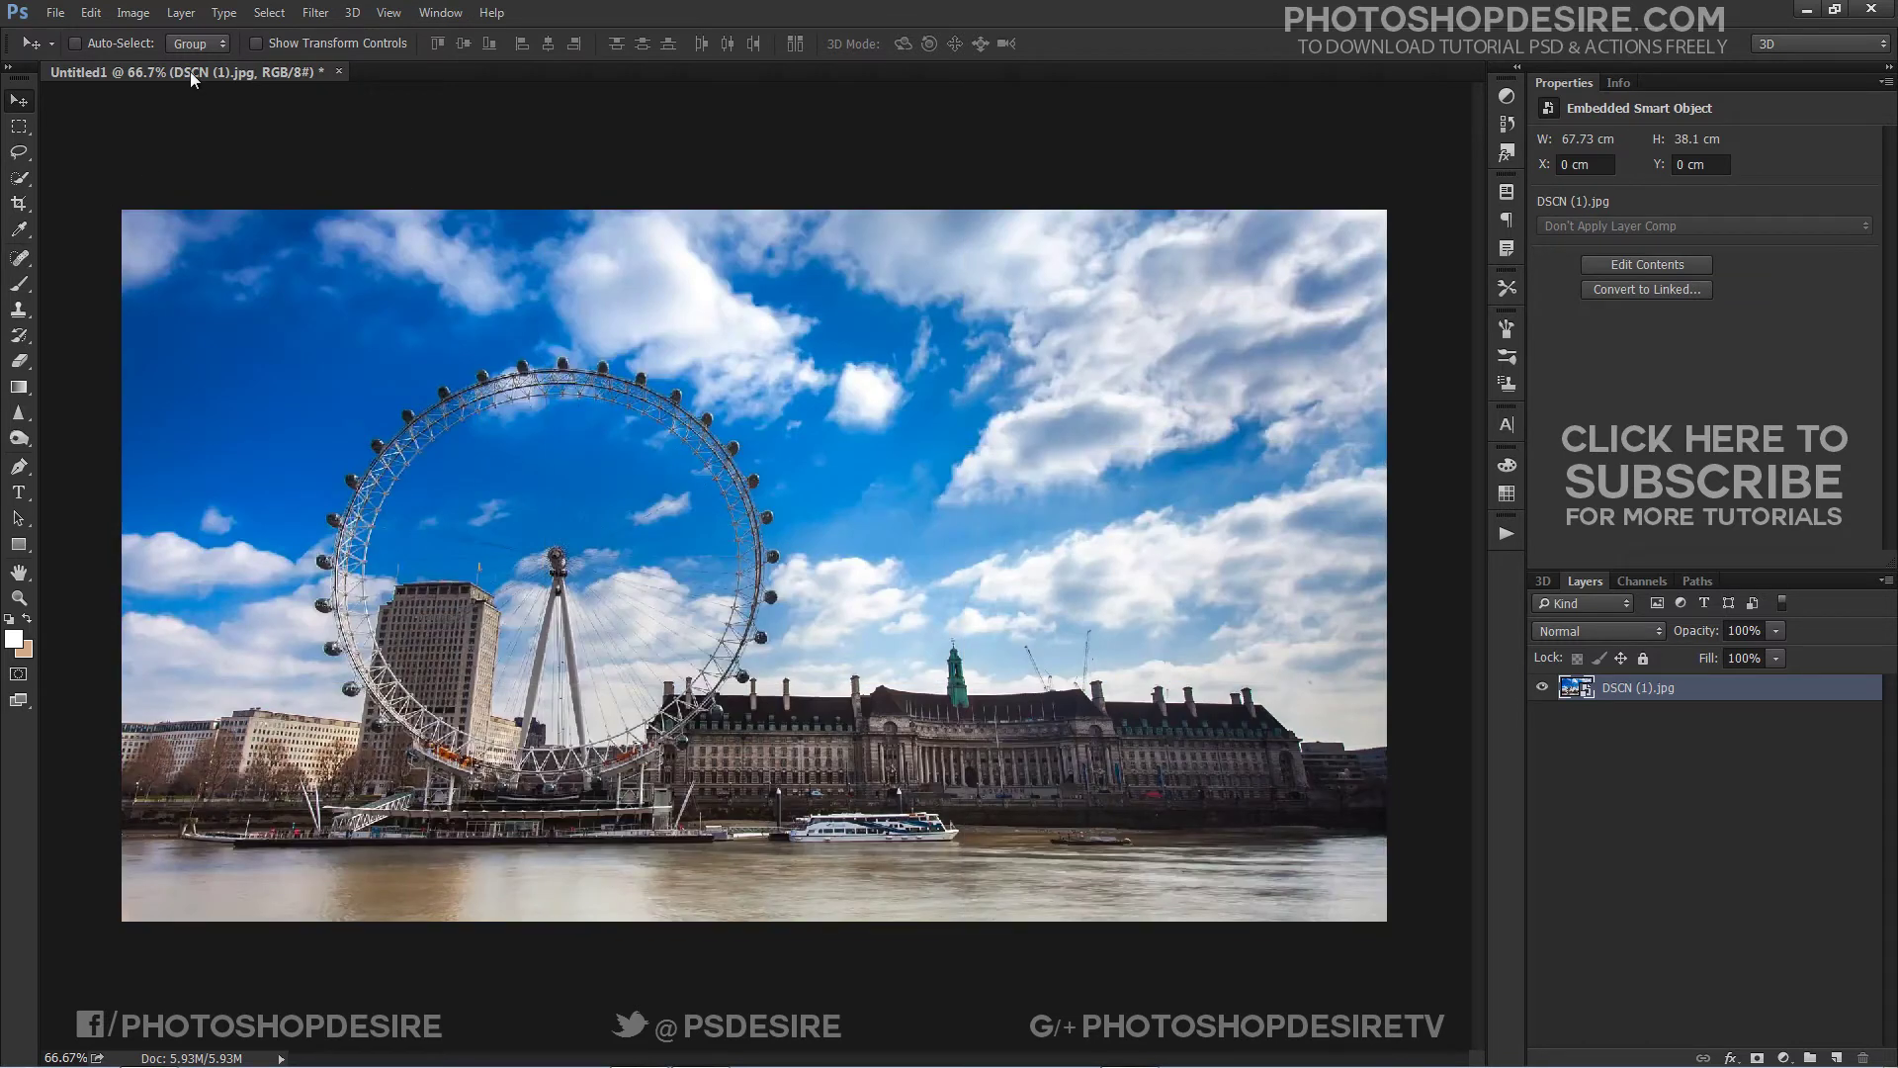
click(183, 14)
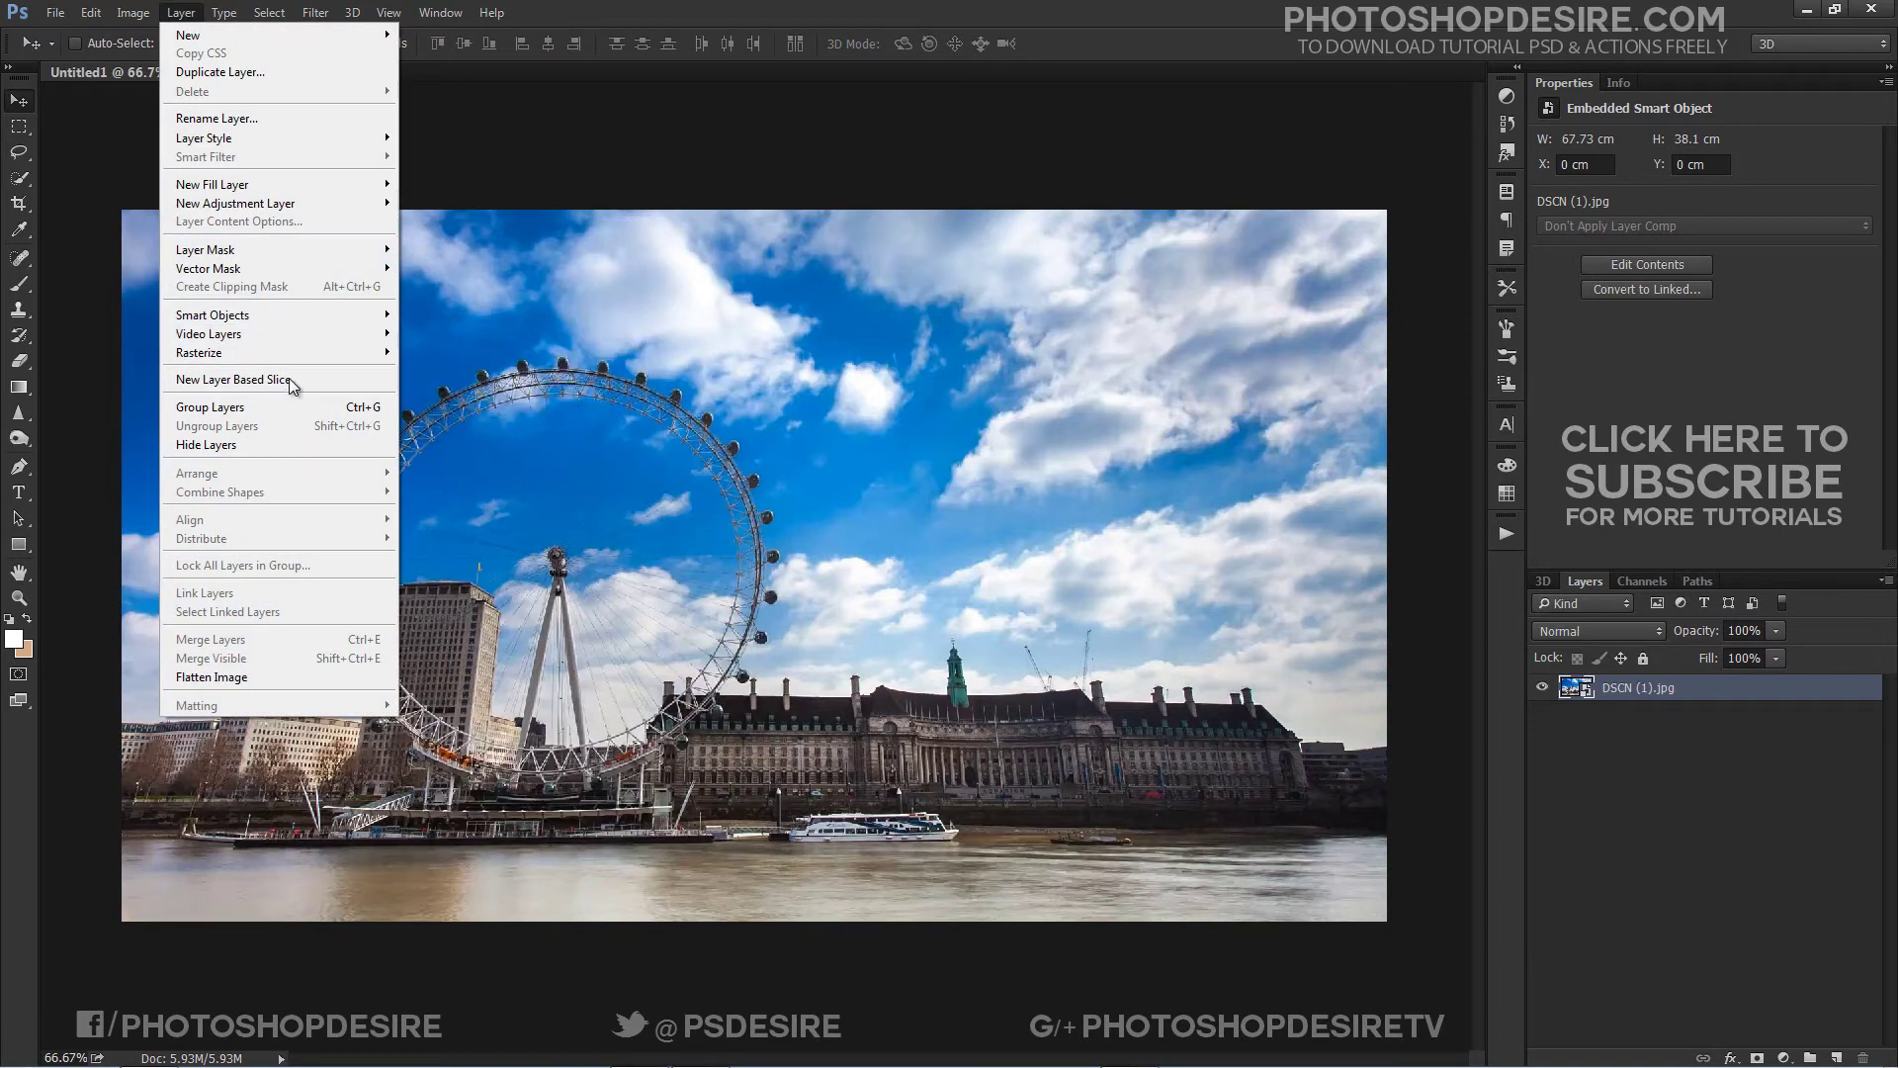
- Choose Mean under Layer > Smart Objects > Stack Mode for the DSCN (1).jpg layer
mouse_move(358, 325)
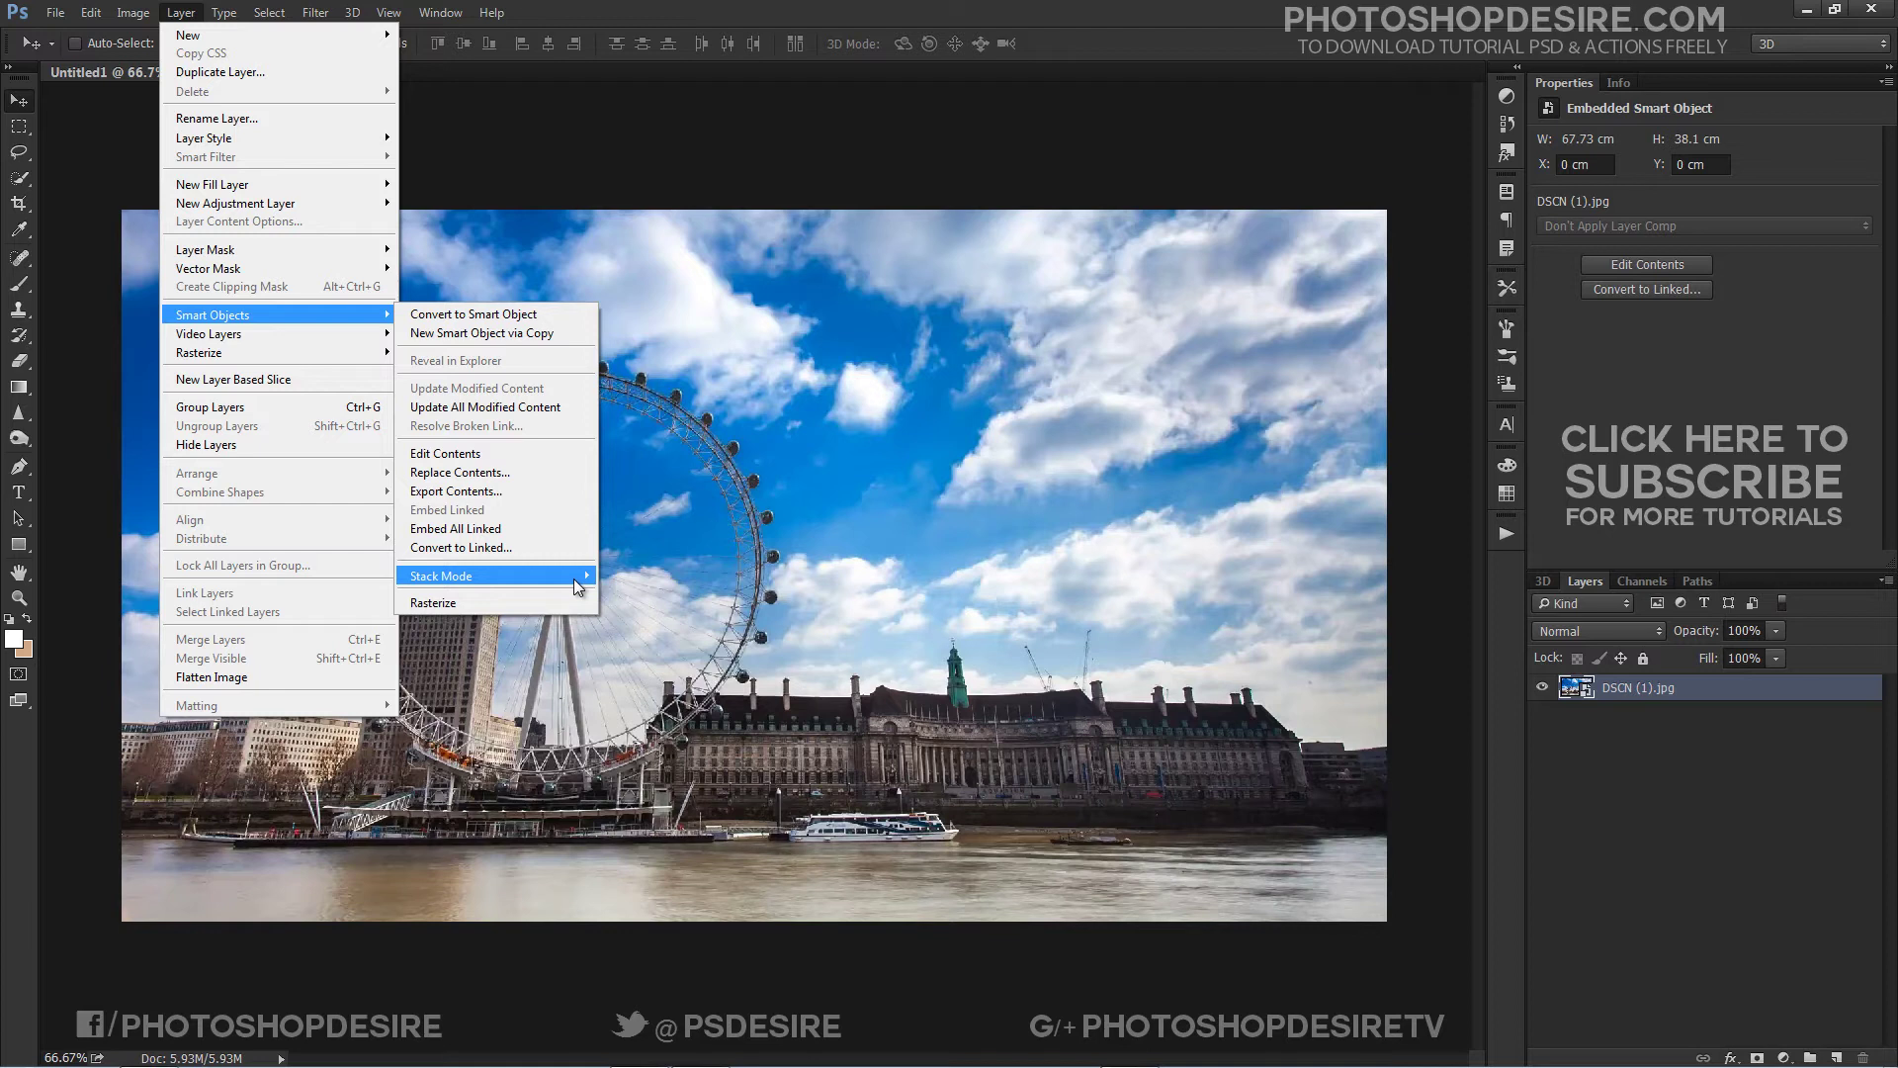
mouse_move(575, 579)
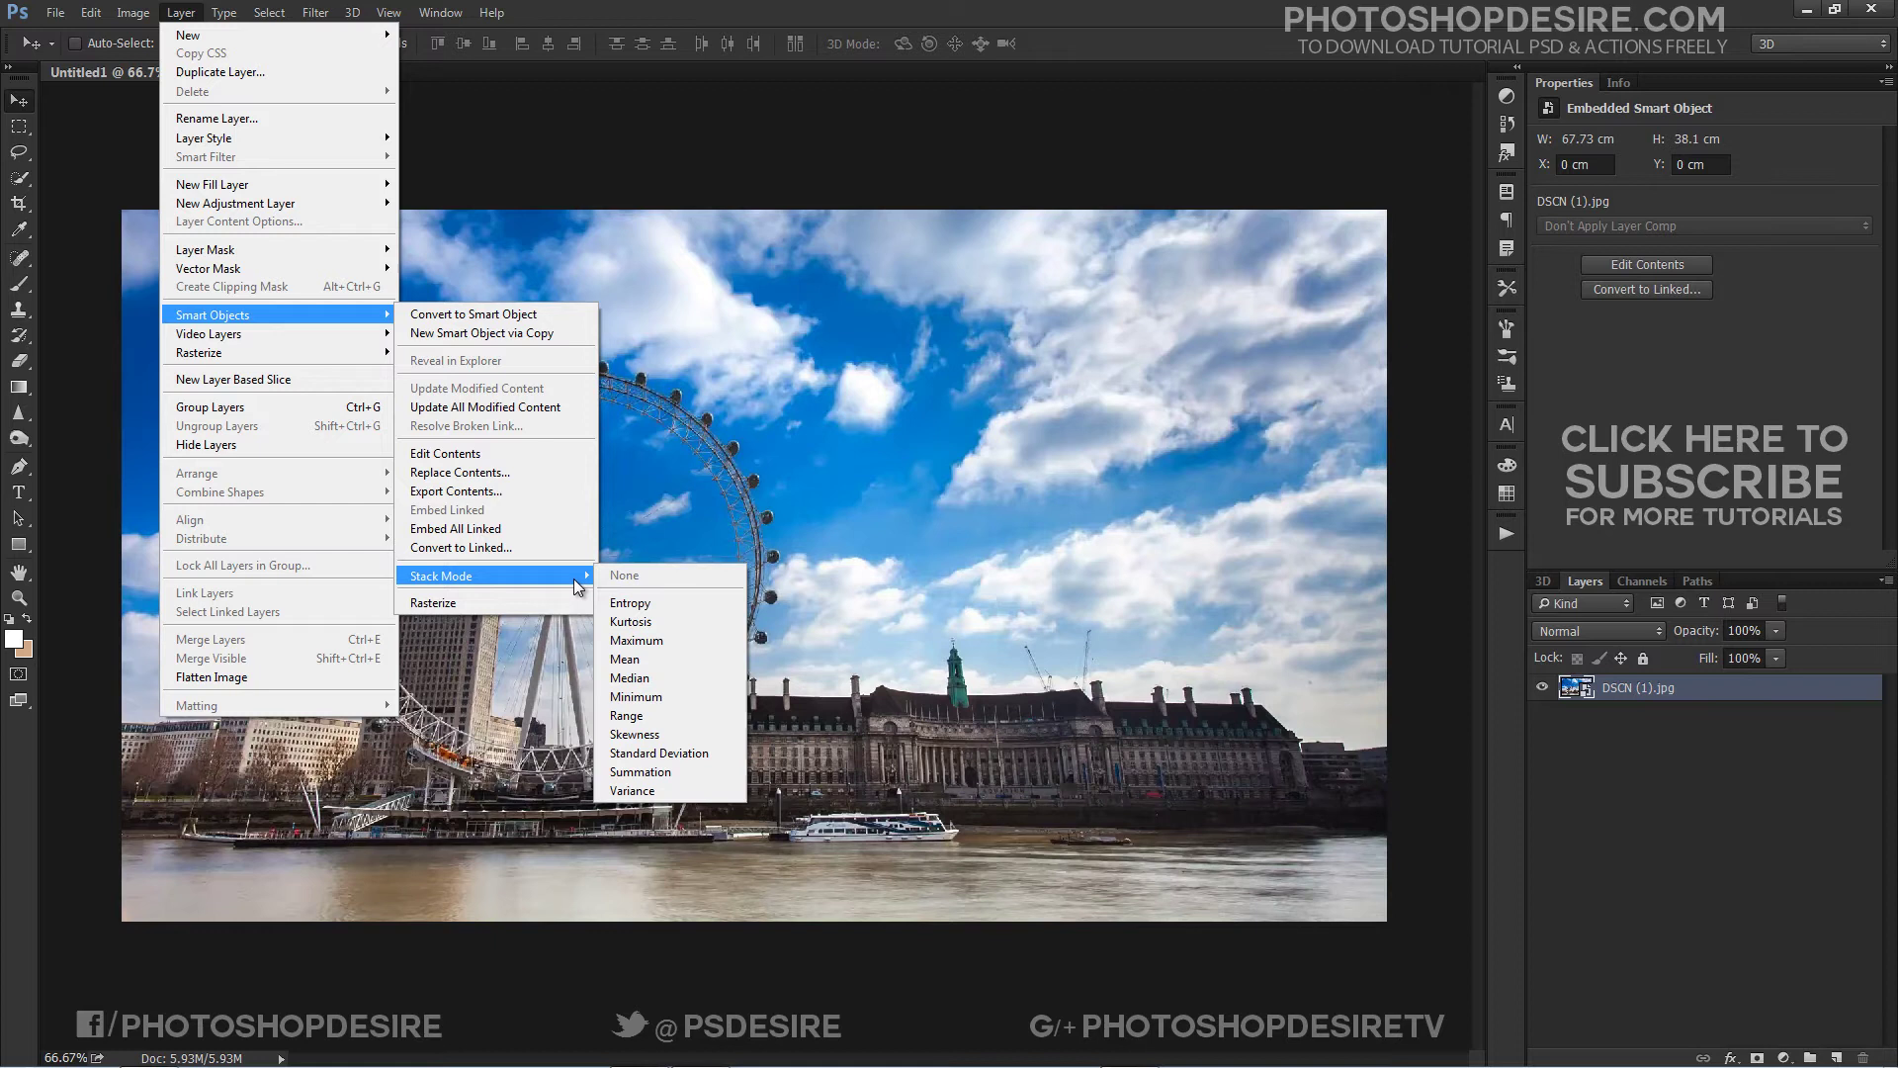
click(676, 660)
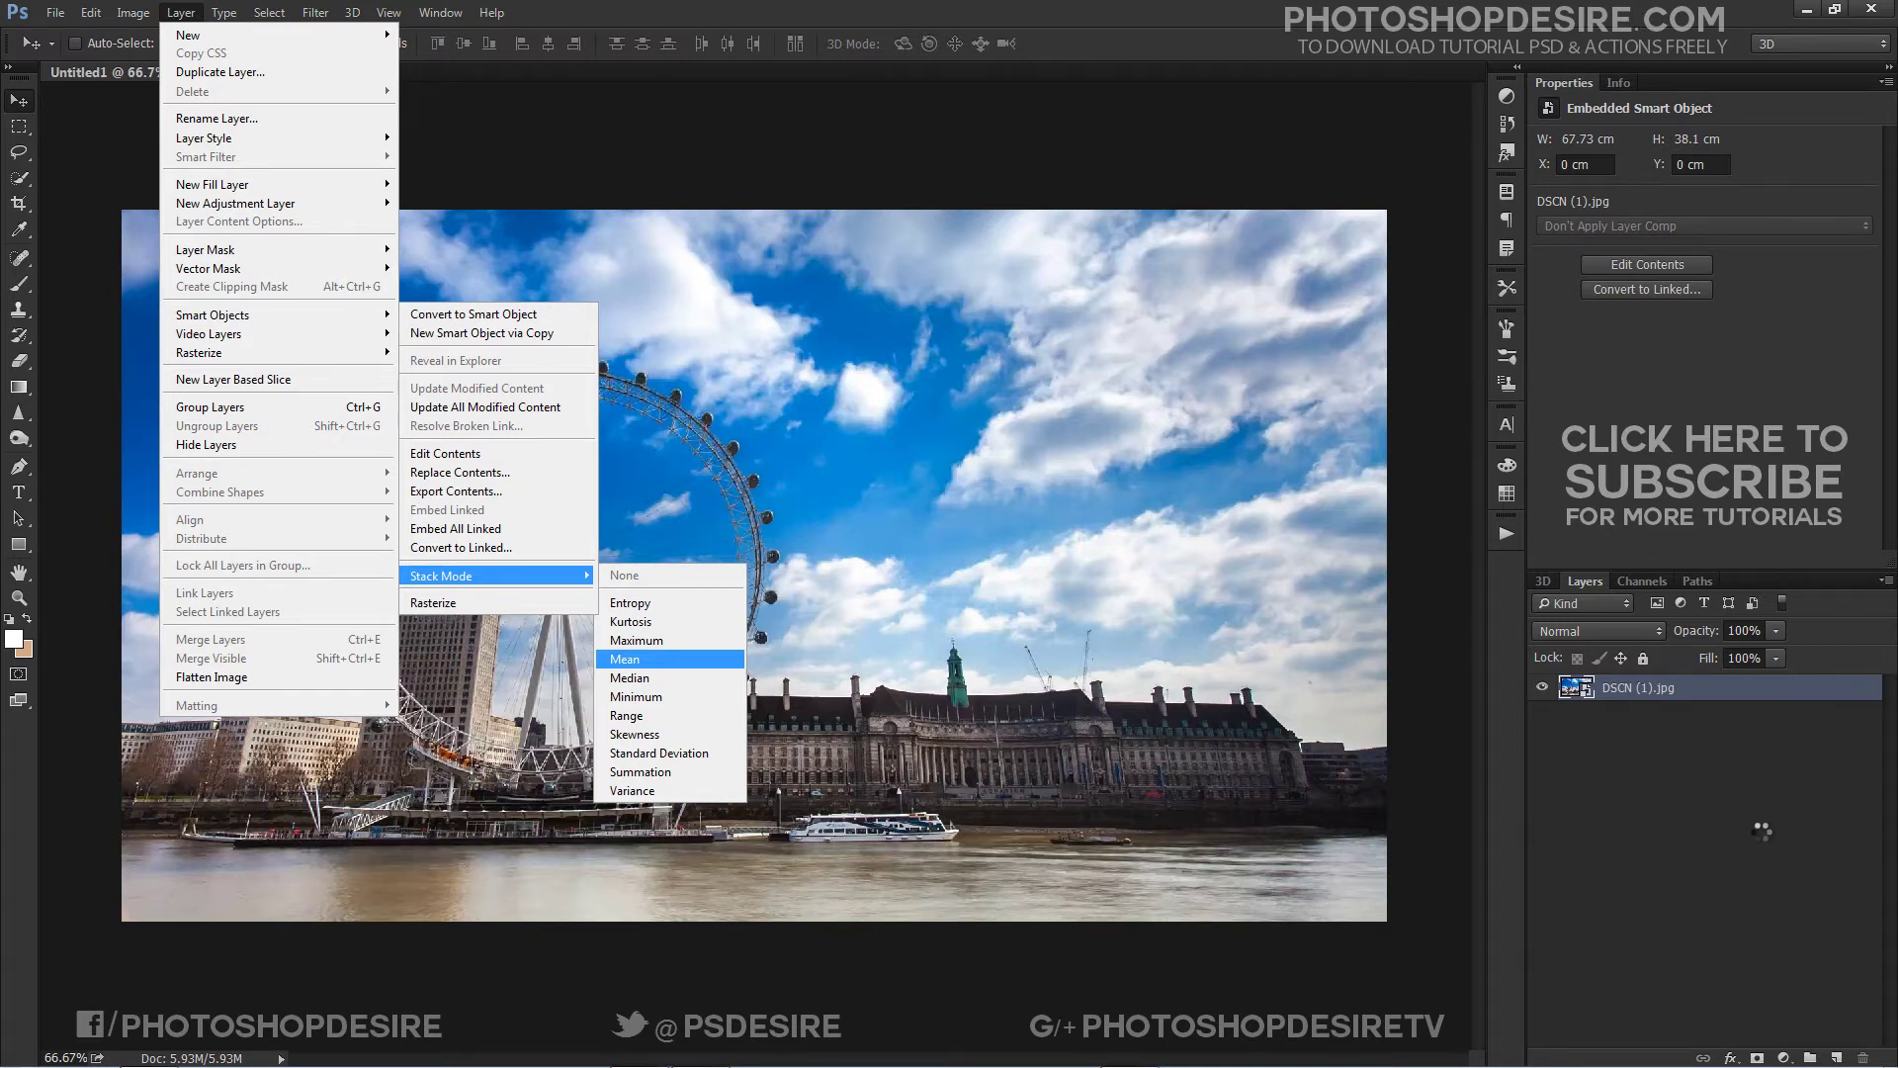
- Confirm Mean and let the image stack render into the long-exposure result
click(624, 658)
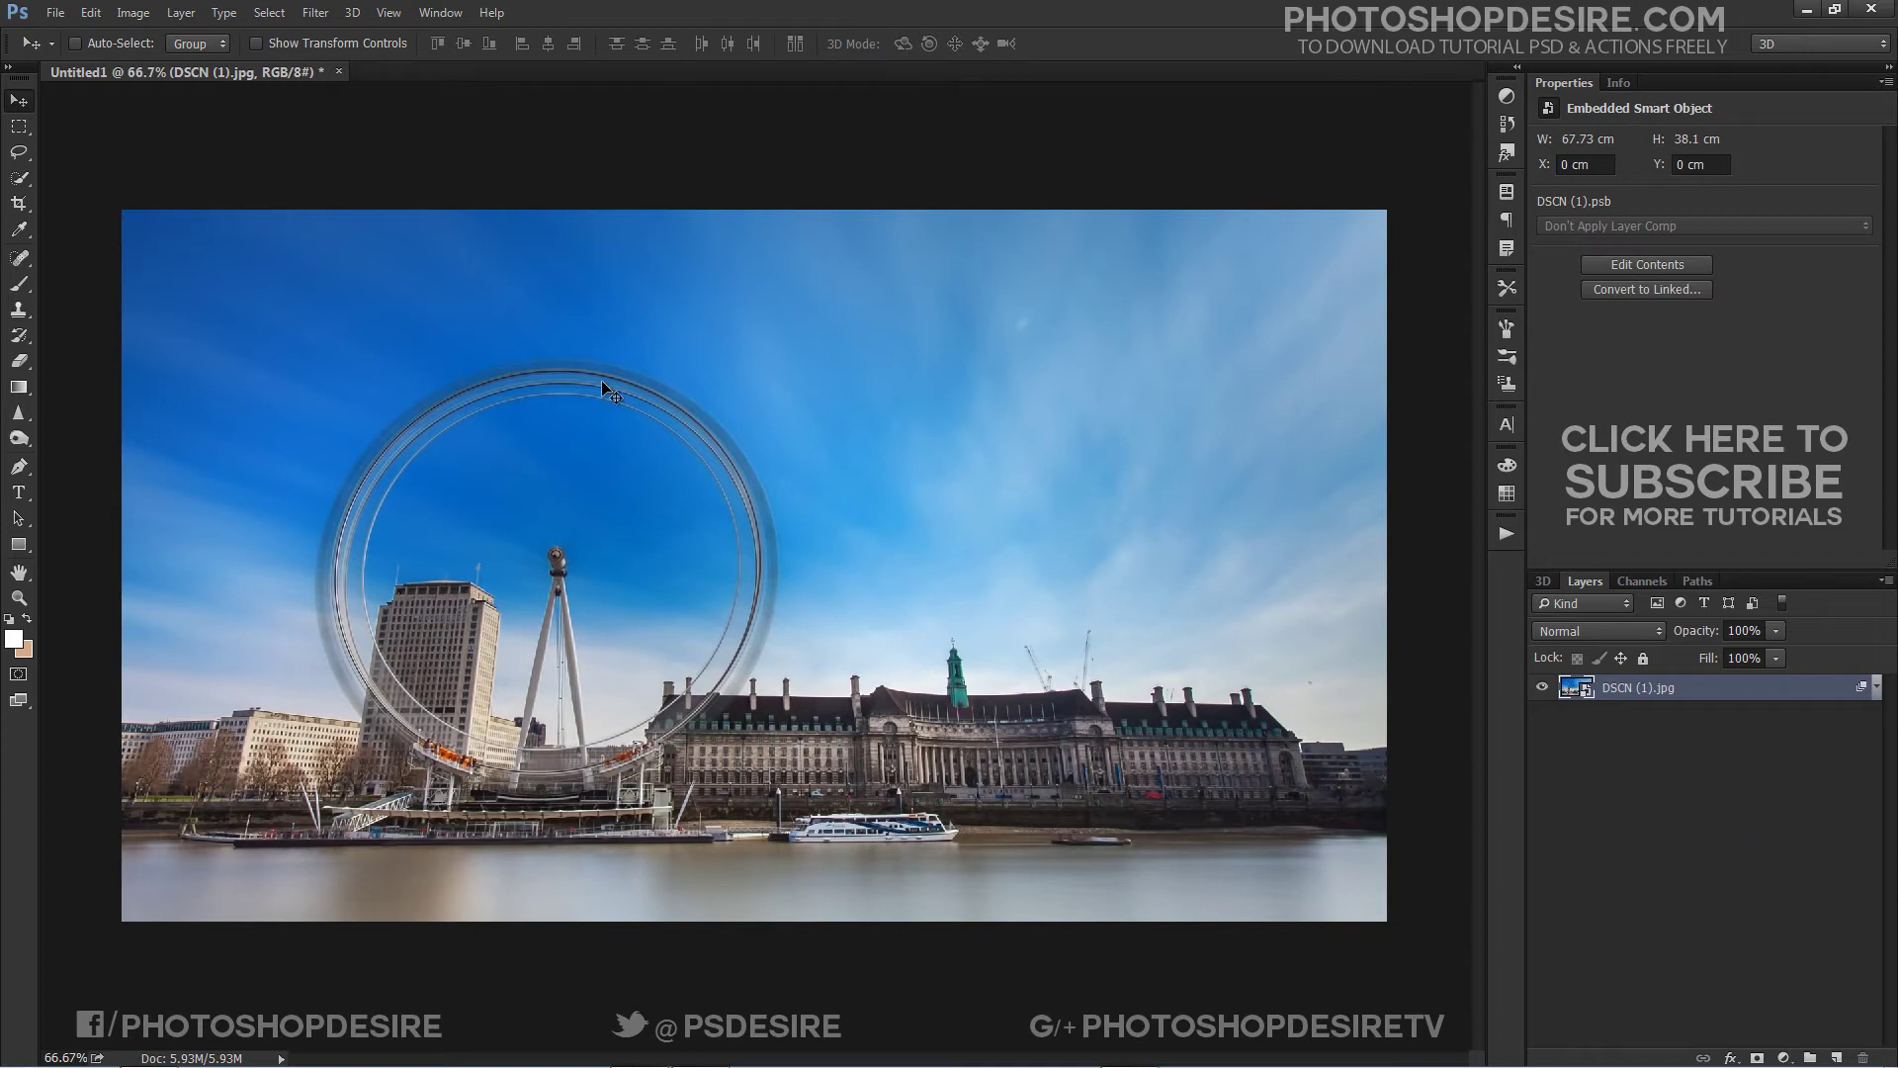
- Extend the canvas downward below the river with the Crop tool and commit it
click(19, 203)
drag(764, 922, 769, 957)
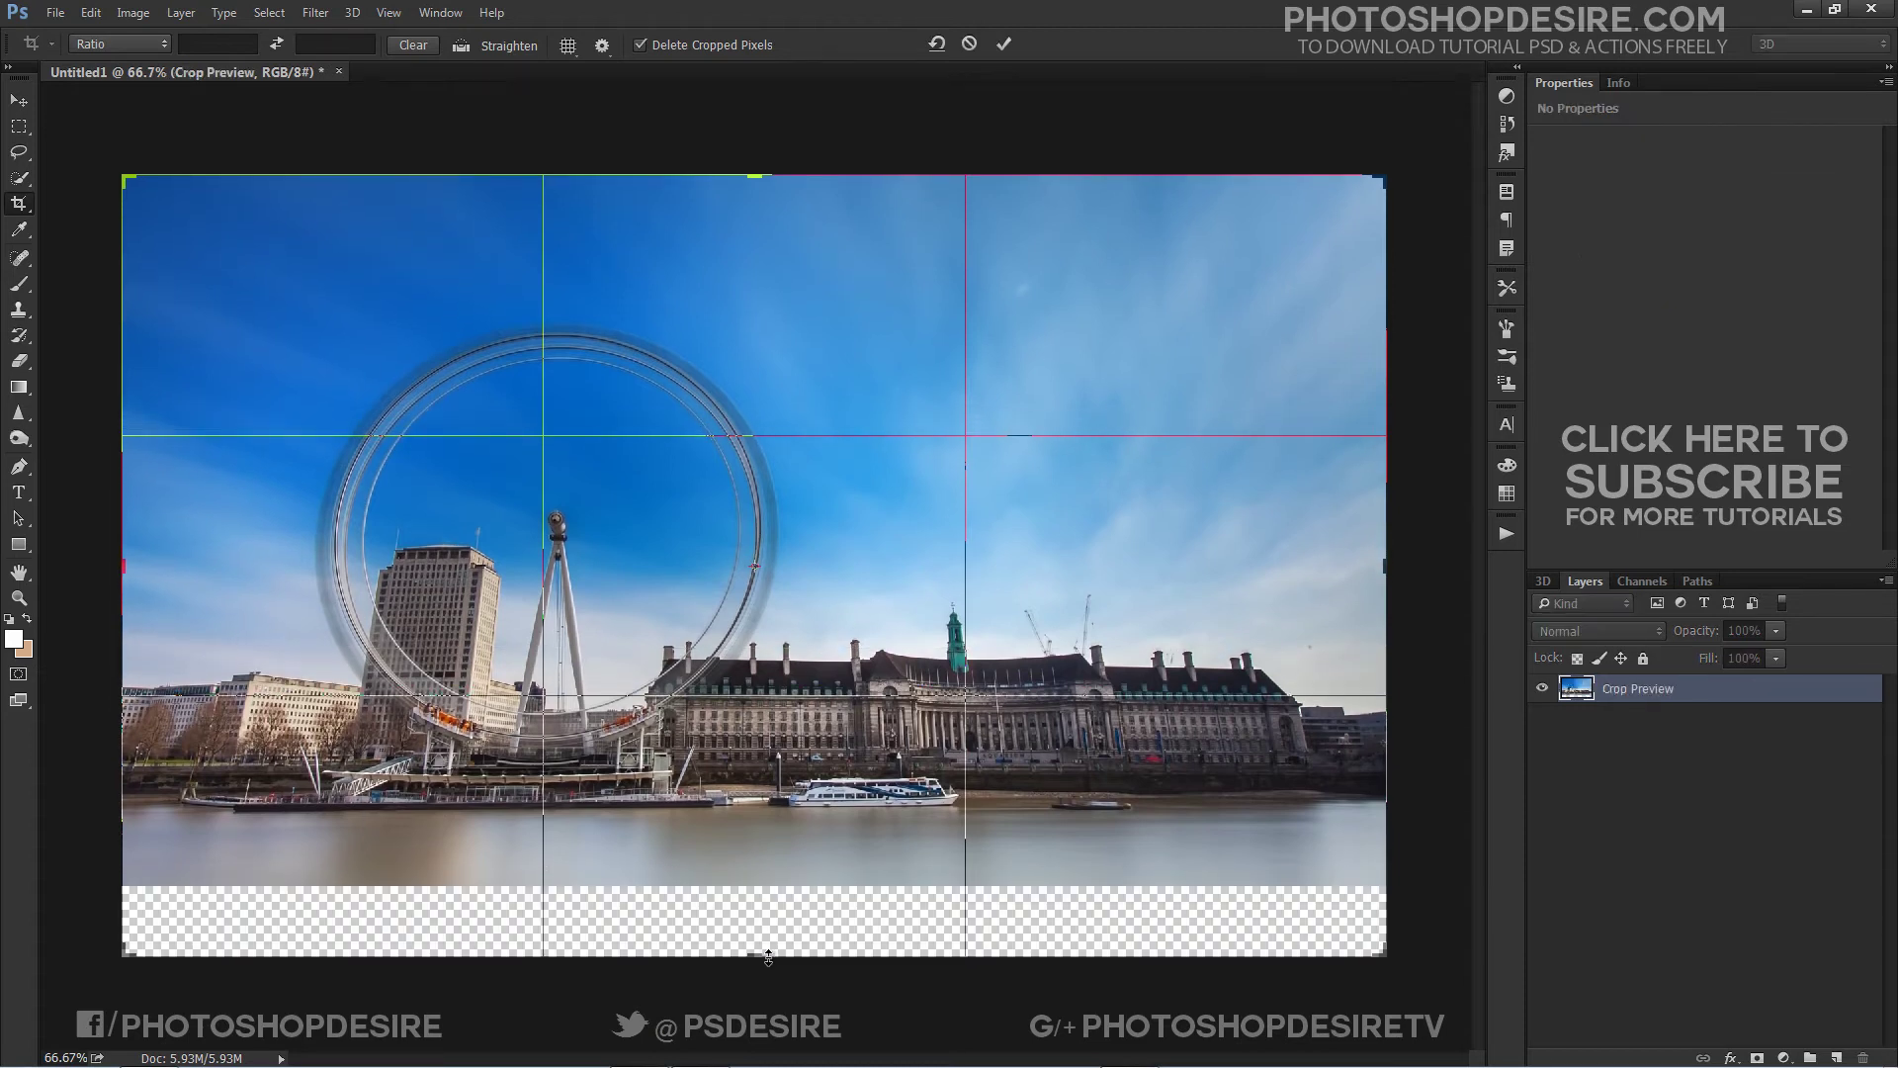
click(1008, 43)
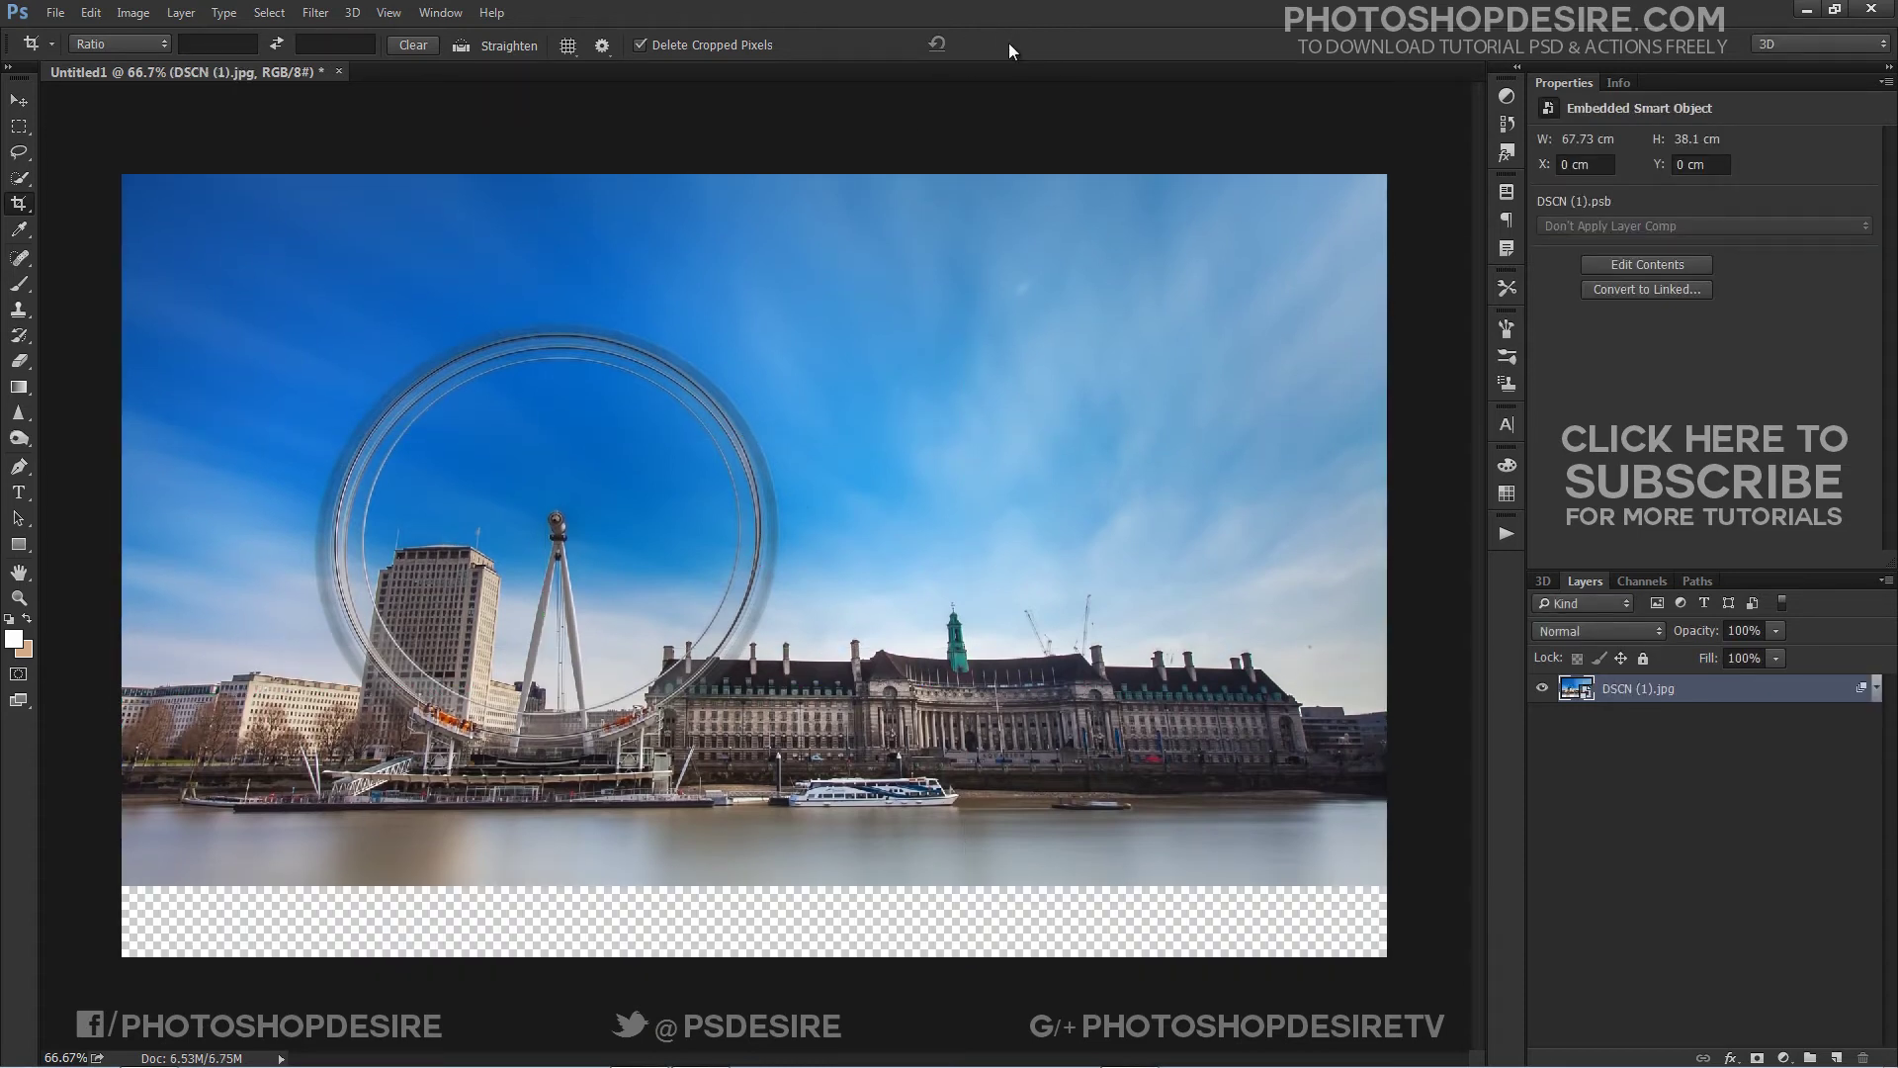
- Flatten the image into a single Background layer, leaving a white bottom strip
click(21, 134)
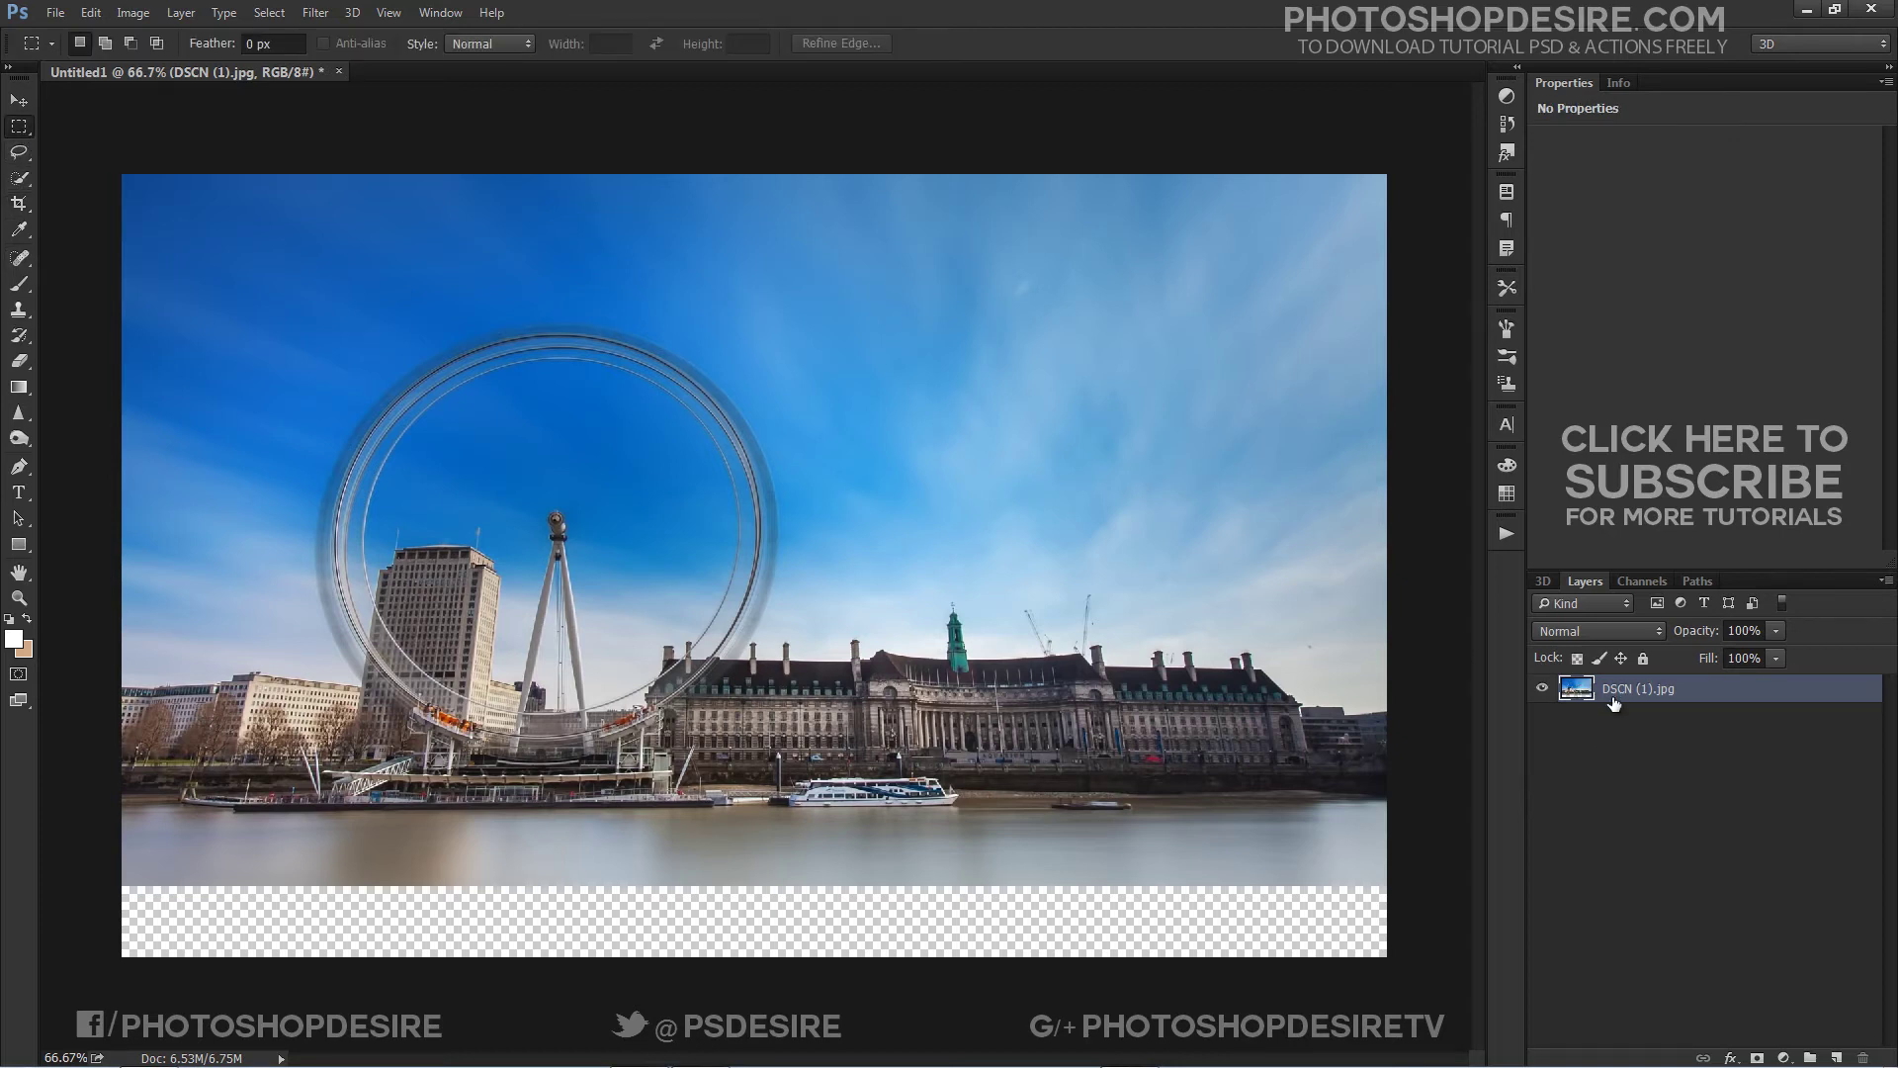
right_click(1615, 698)
click(1651, 842)
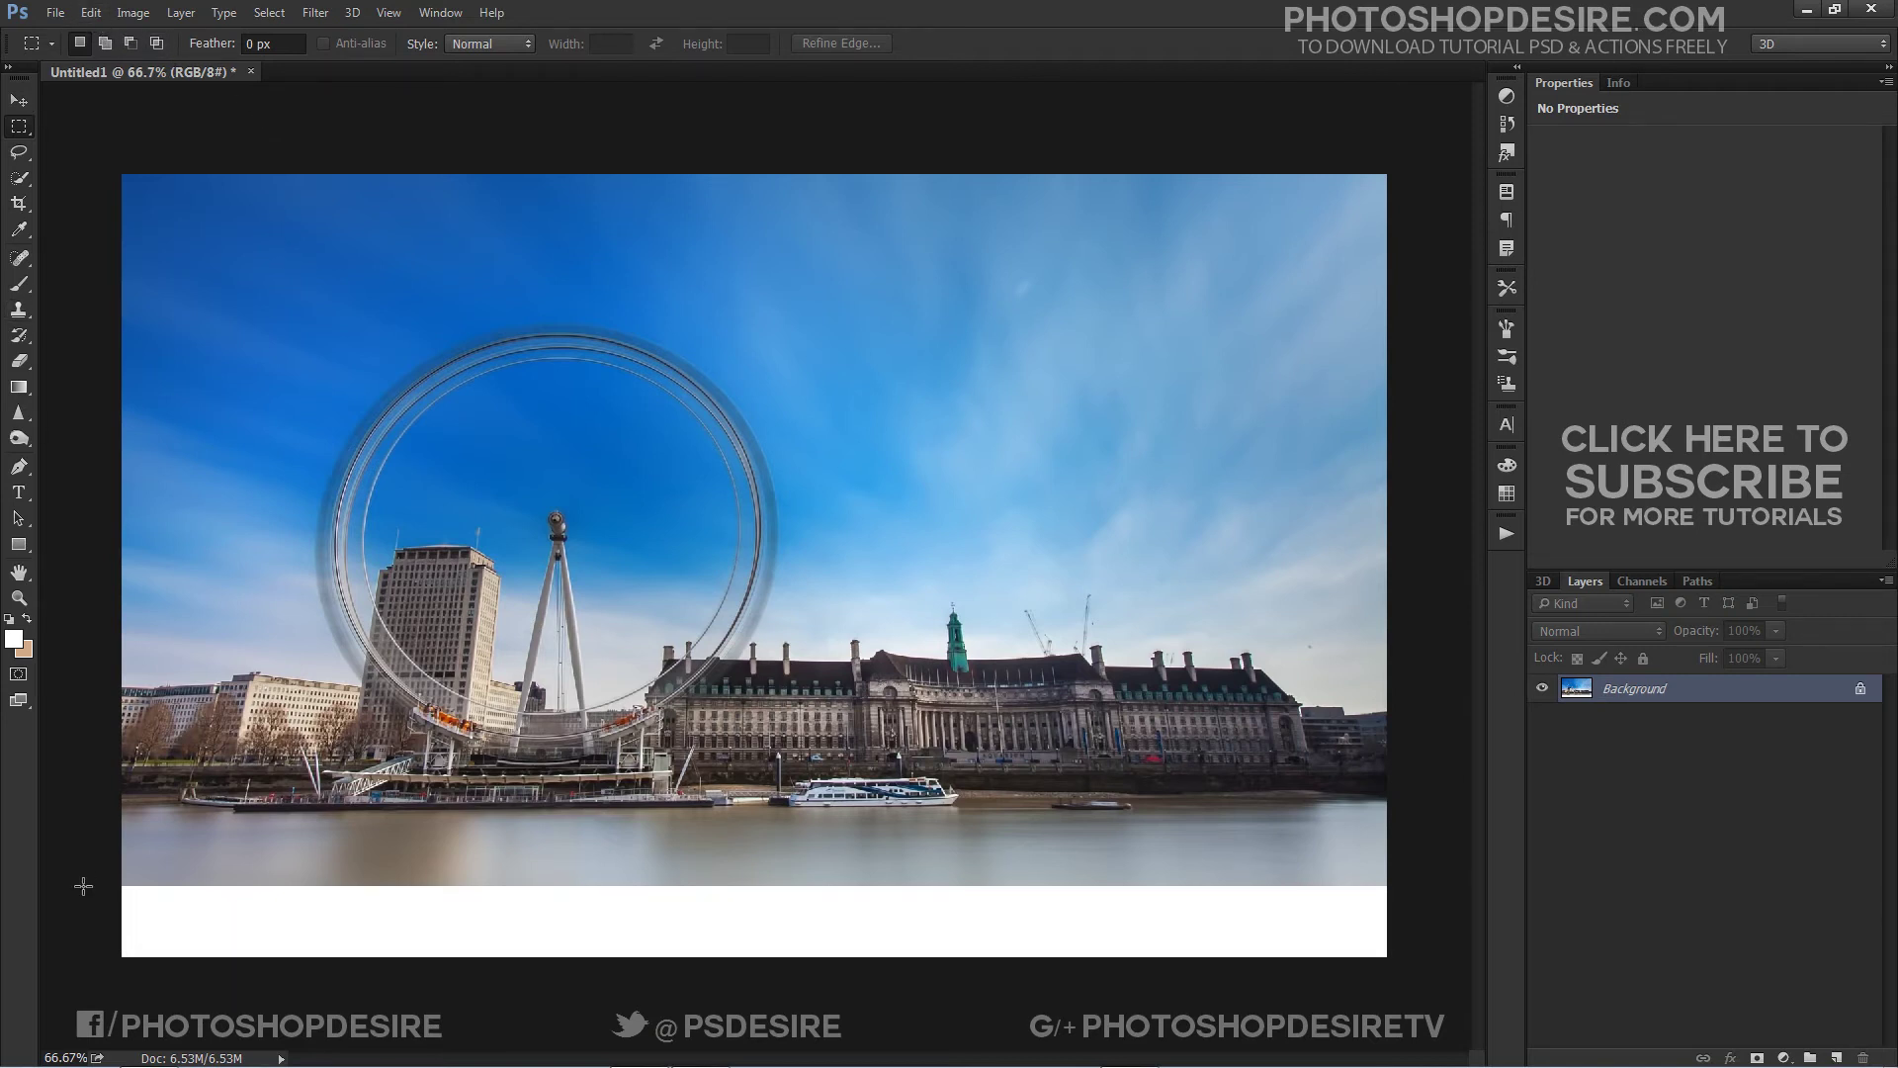
- Content-Aware fill the selected white bottom strip with river water, then deselect
drag(109, 946, 1105, 946)
drag(1425, 878, 1427, 878)
drag(1428, 878, 1428, 878)
click(90, 12)
click(137, 296)
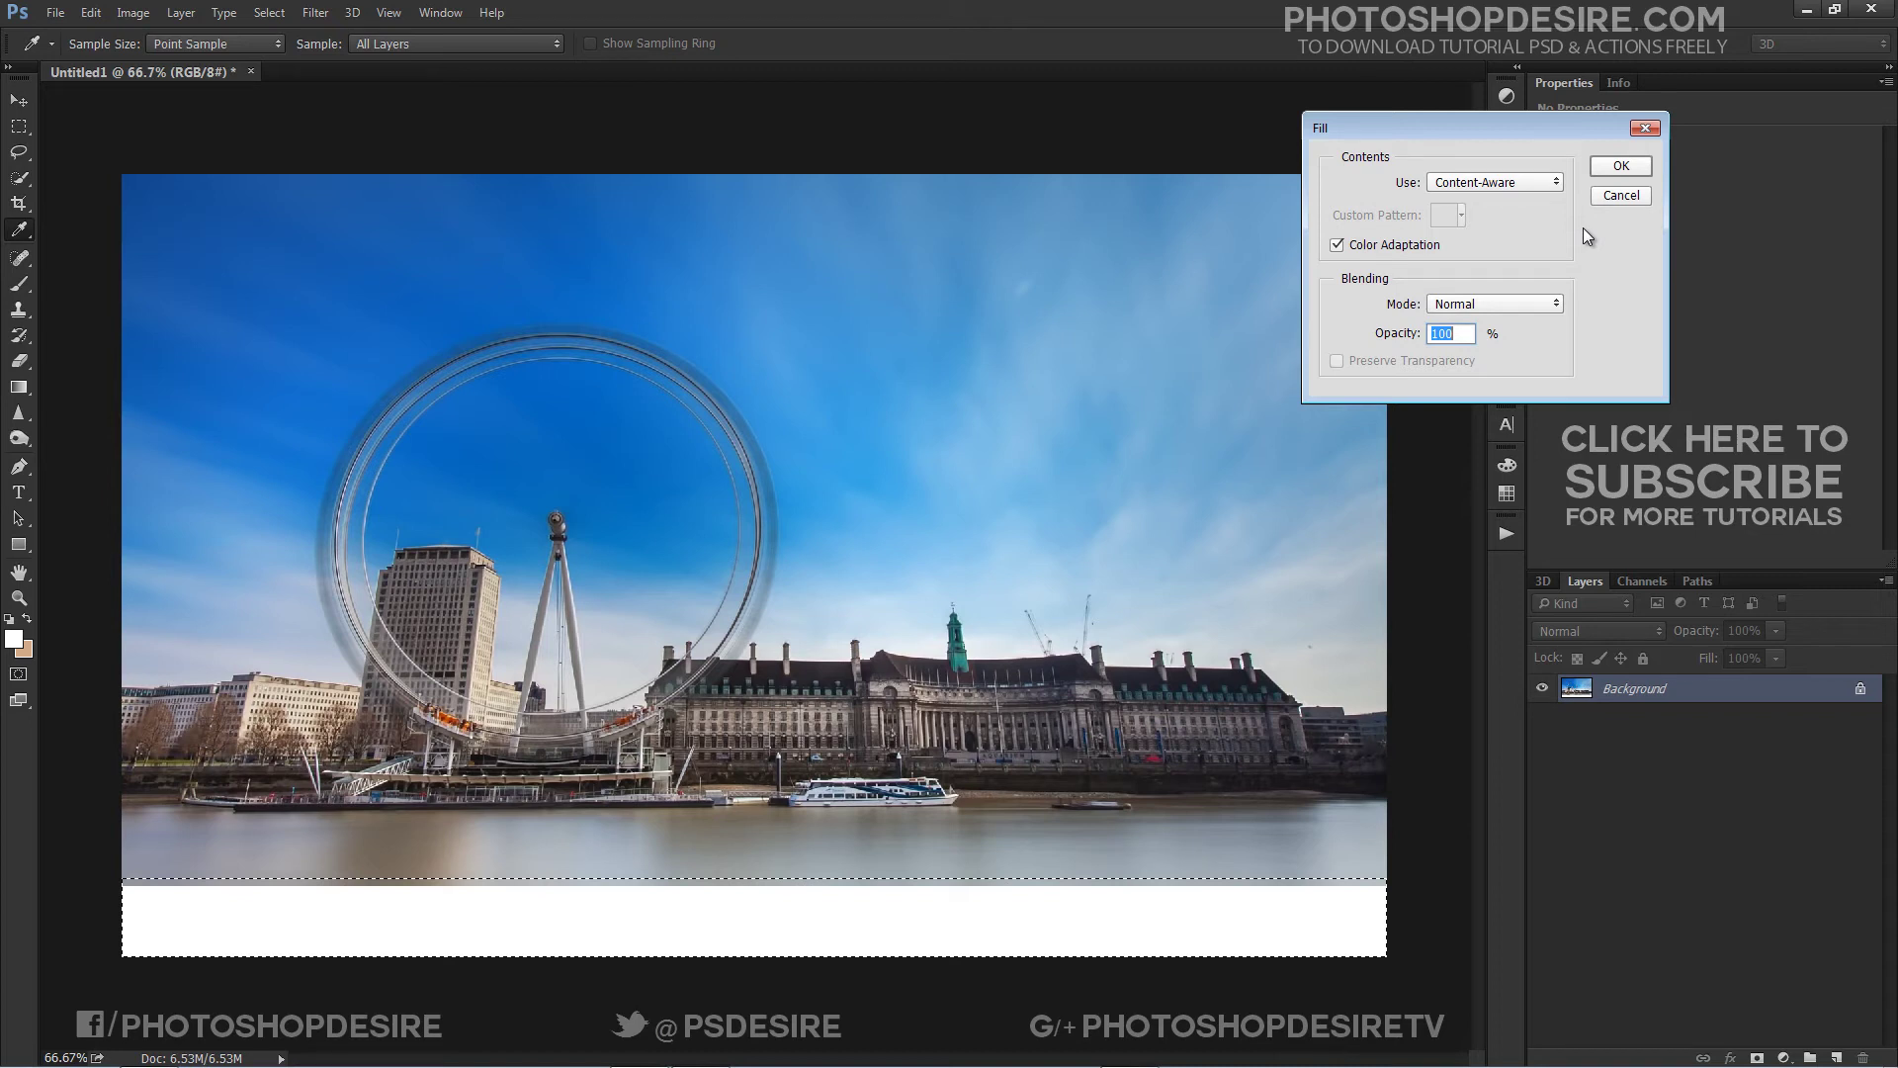
click(1619, 168)
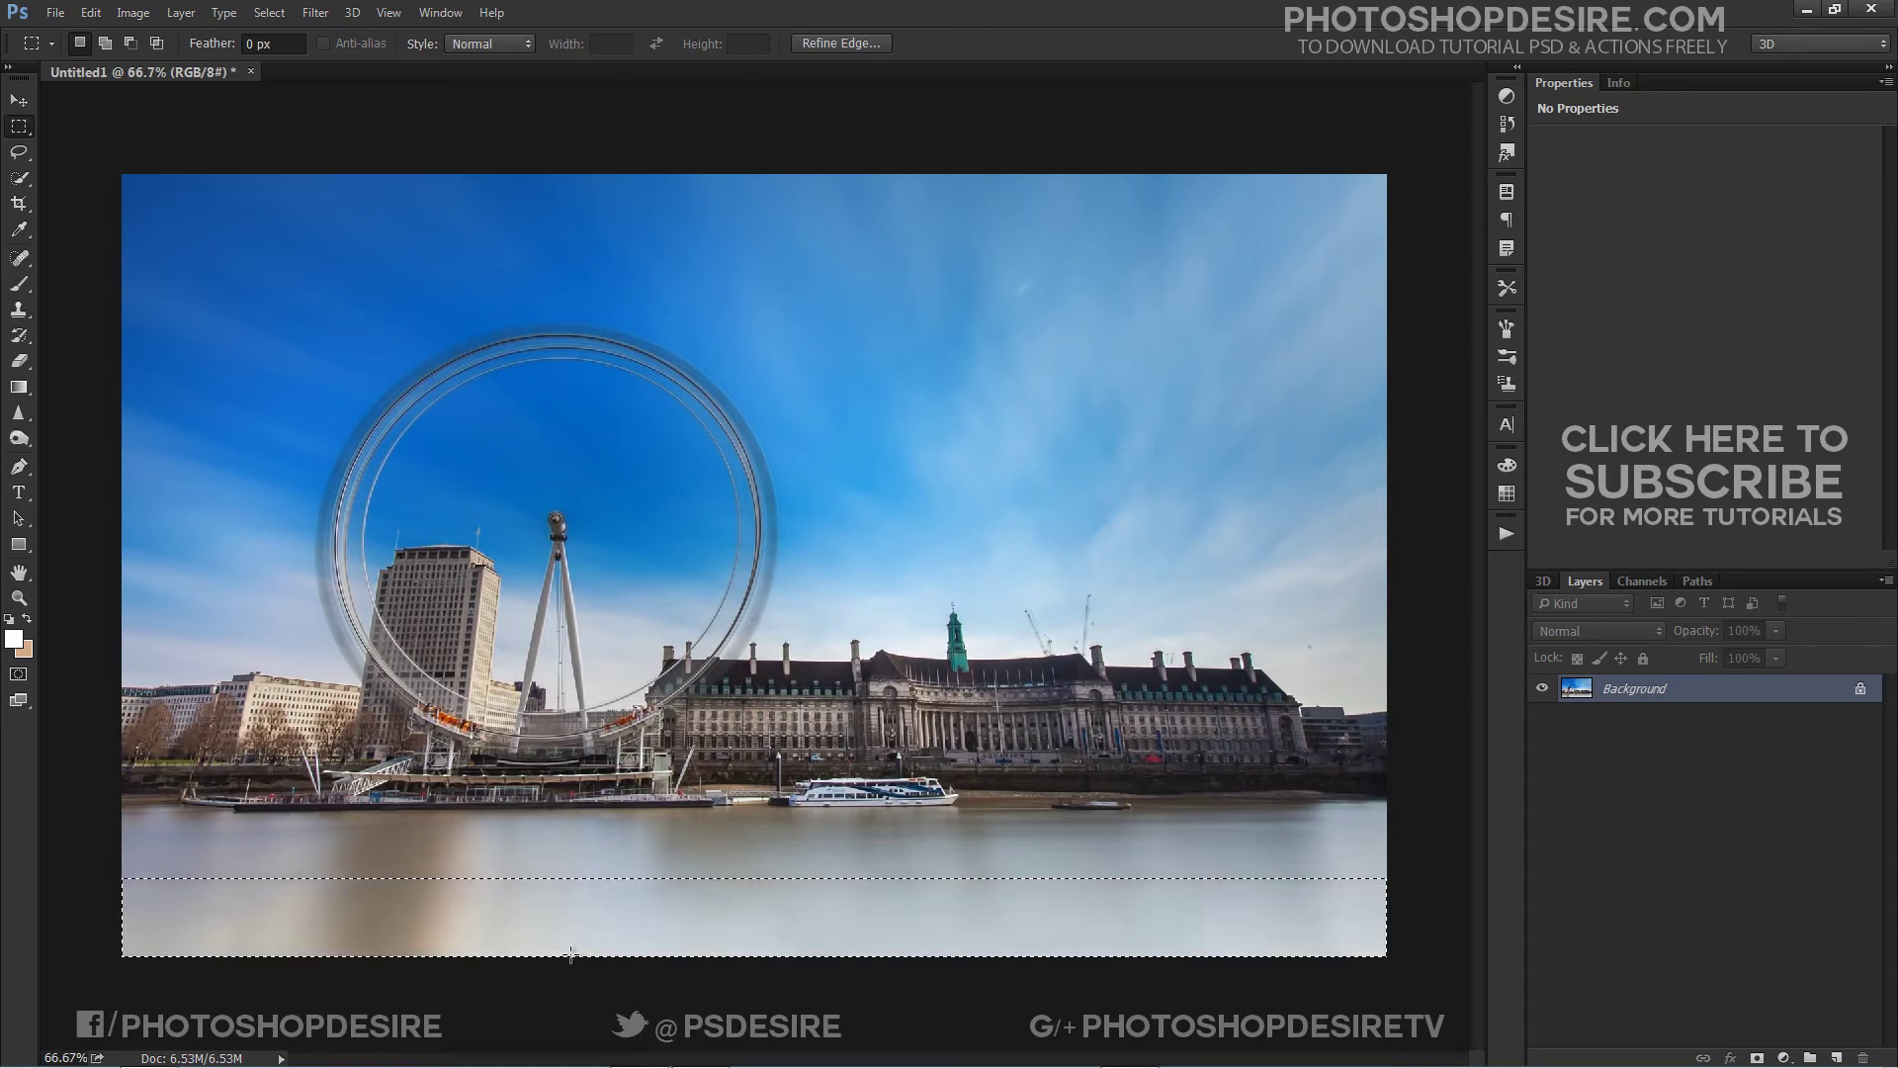
click(18, 99)
click(269, 12)
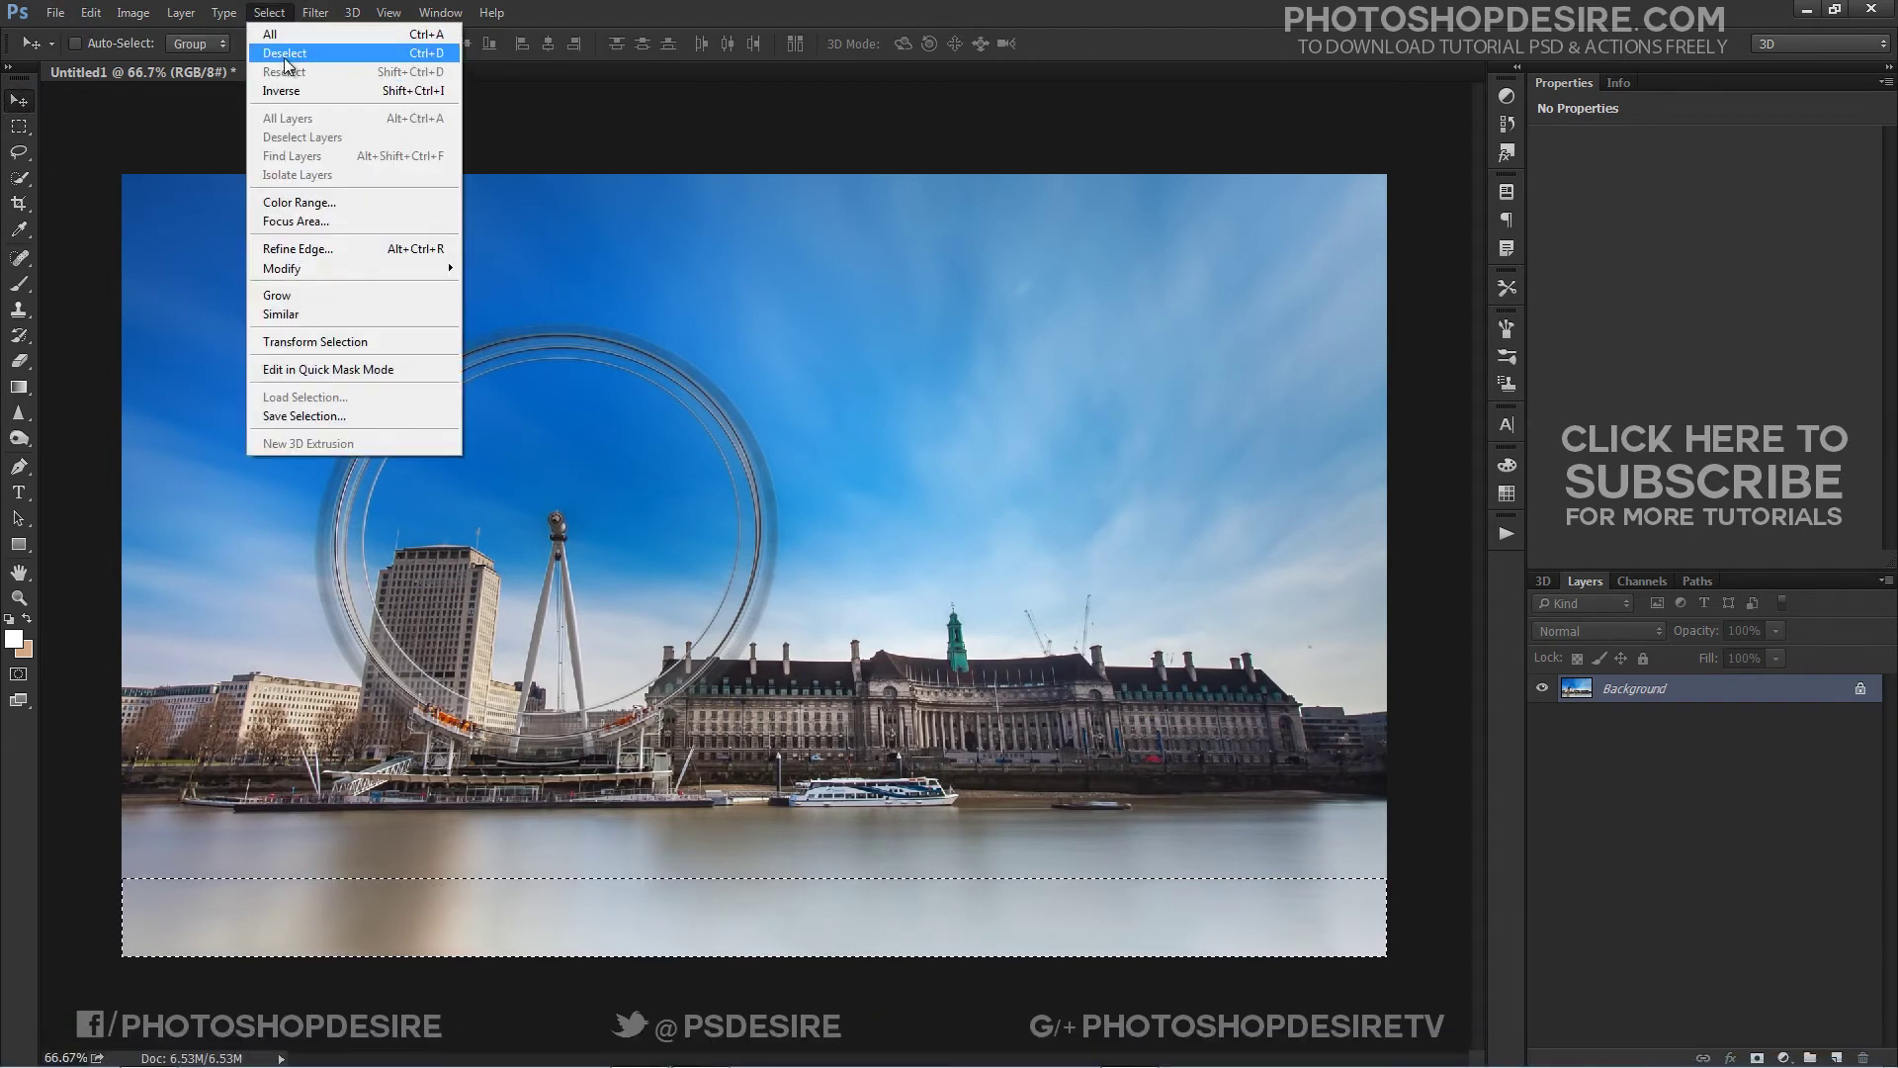
click(286, 51)
- Duplicate the Background layer as 'Background copy'
right_click(1658, 699)
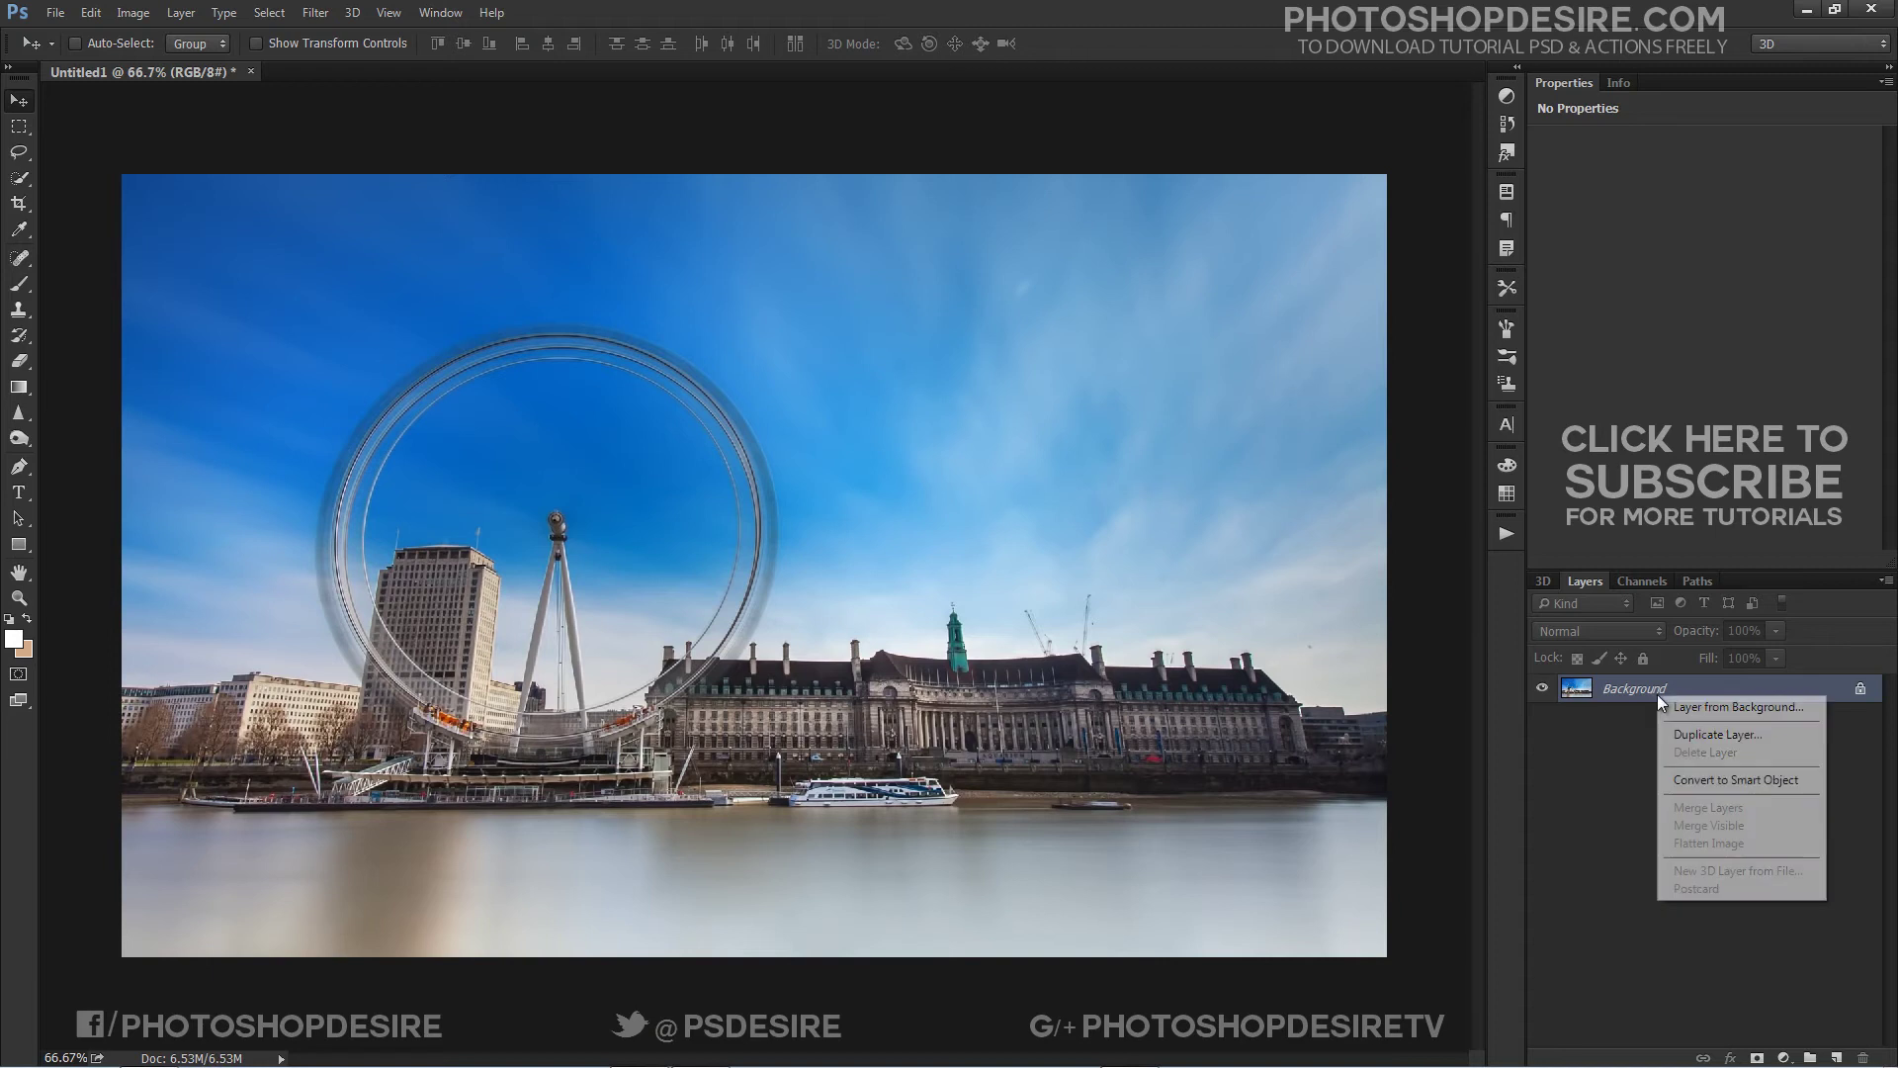
click(1691, 735)
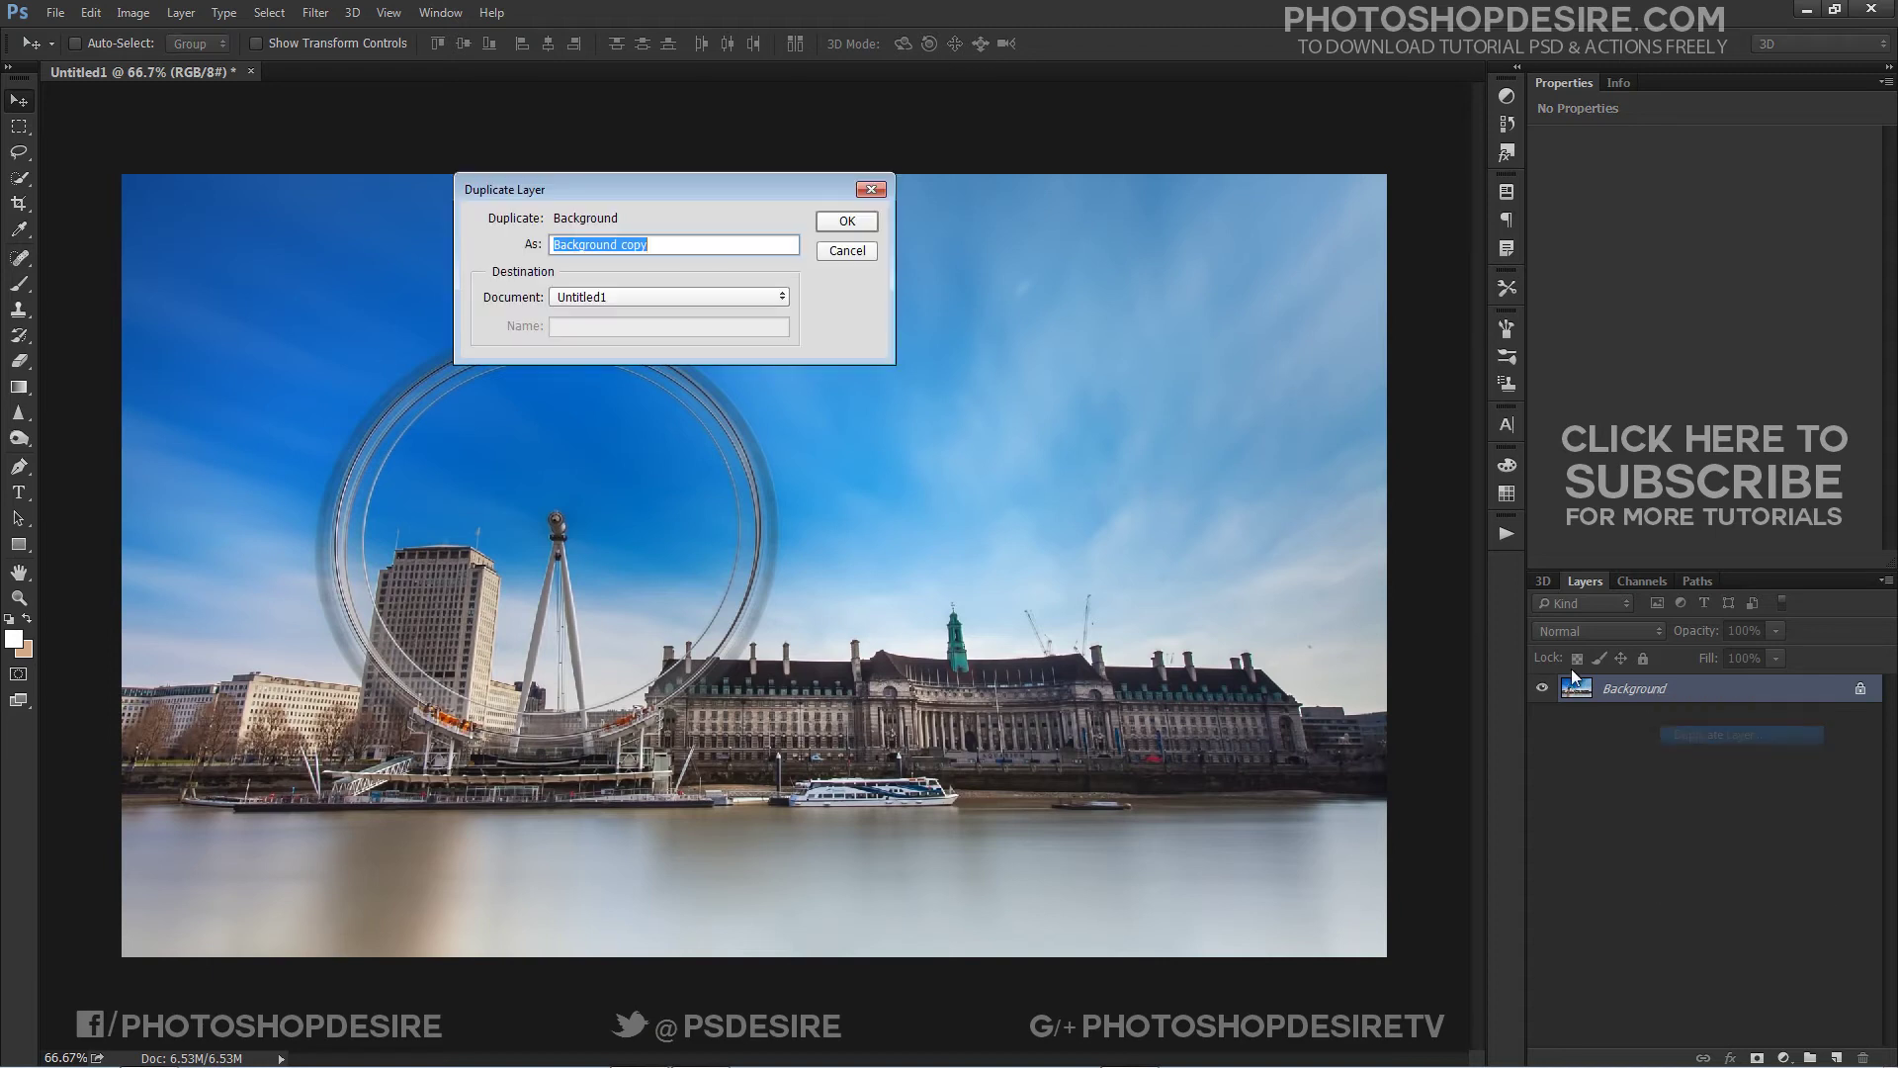
click(847, 221)
scroll(1004, 470, down, 1)
scroll(1001, 471, up, 1)
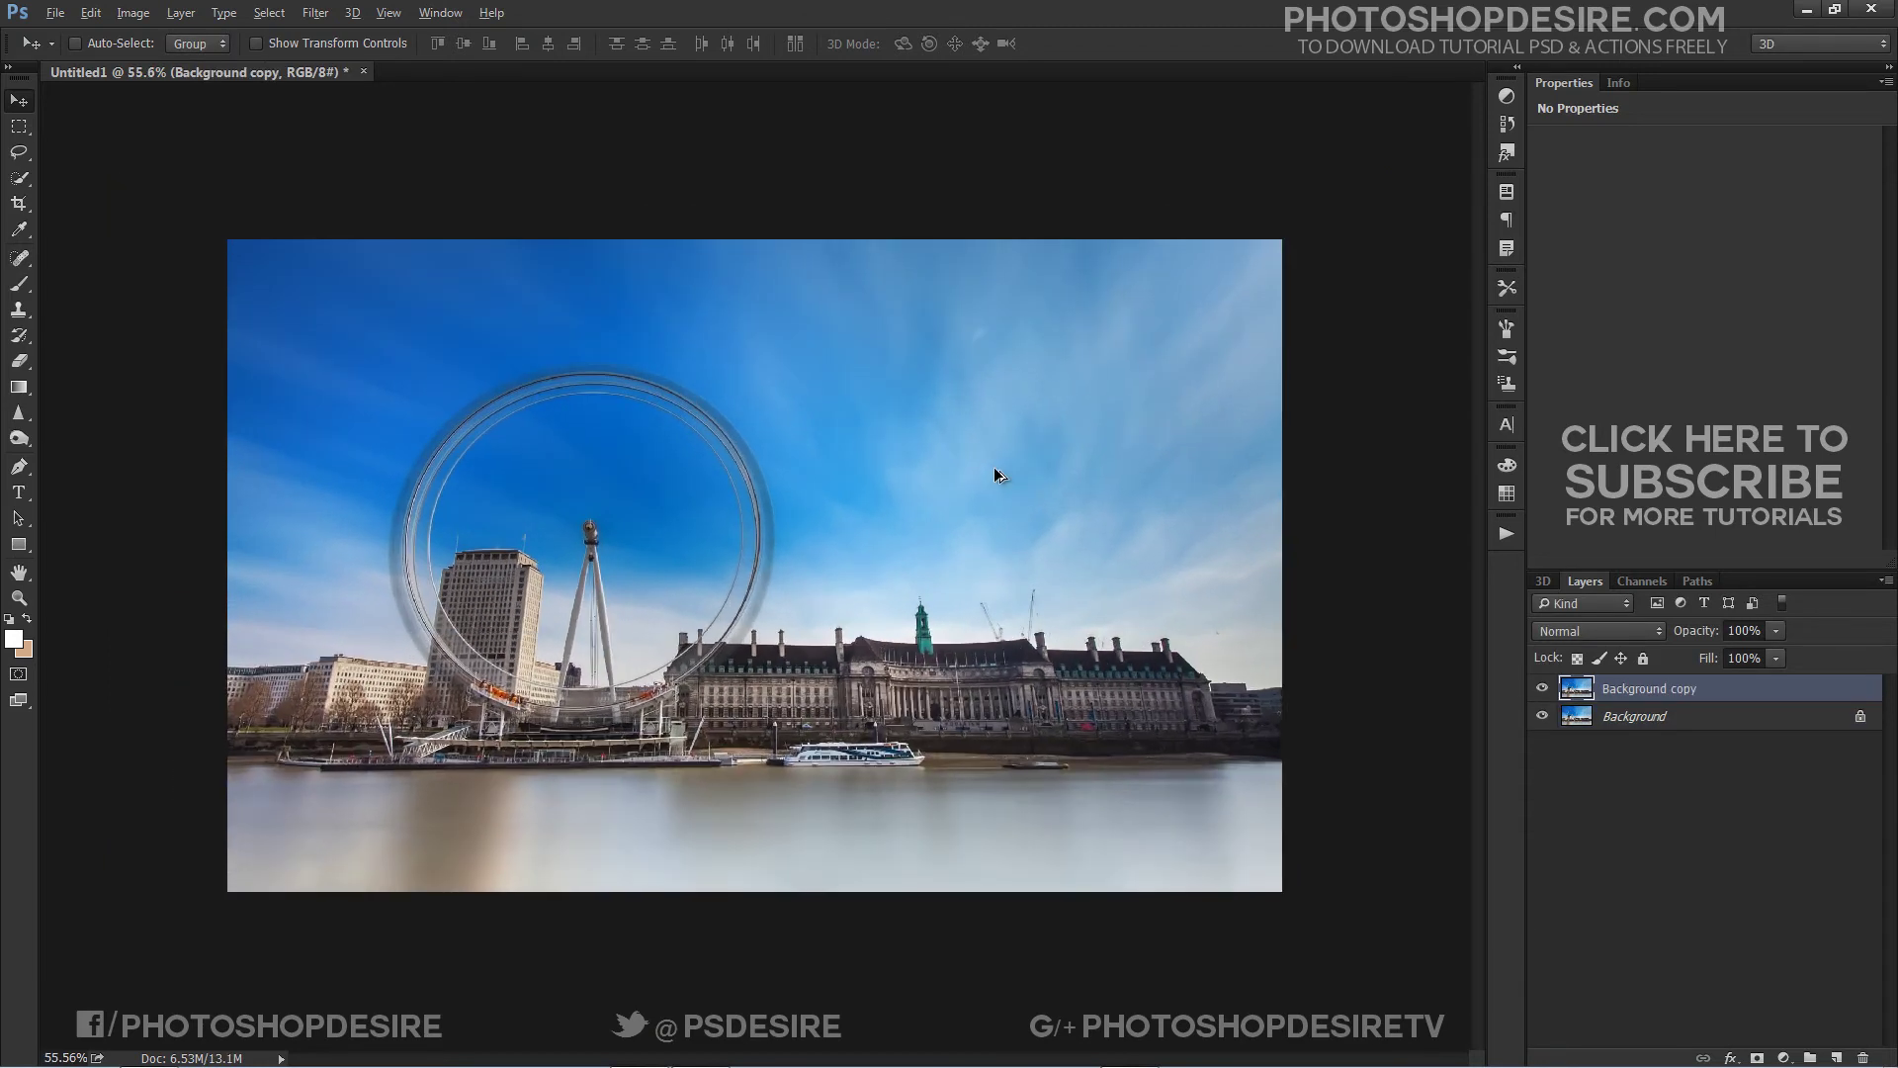
- In Camera Raw, set Shadows and Highlights +100, Clarity +13, Vibrance +42, Saturation +30
click(315, 13)
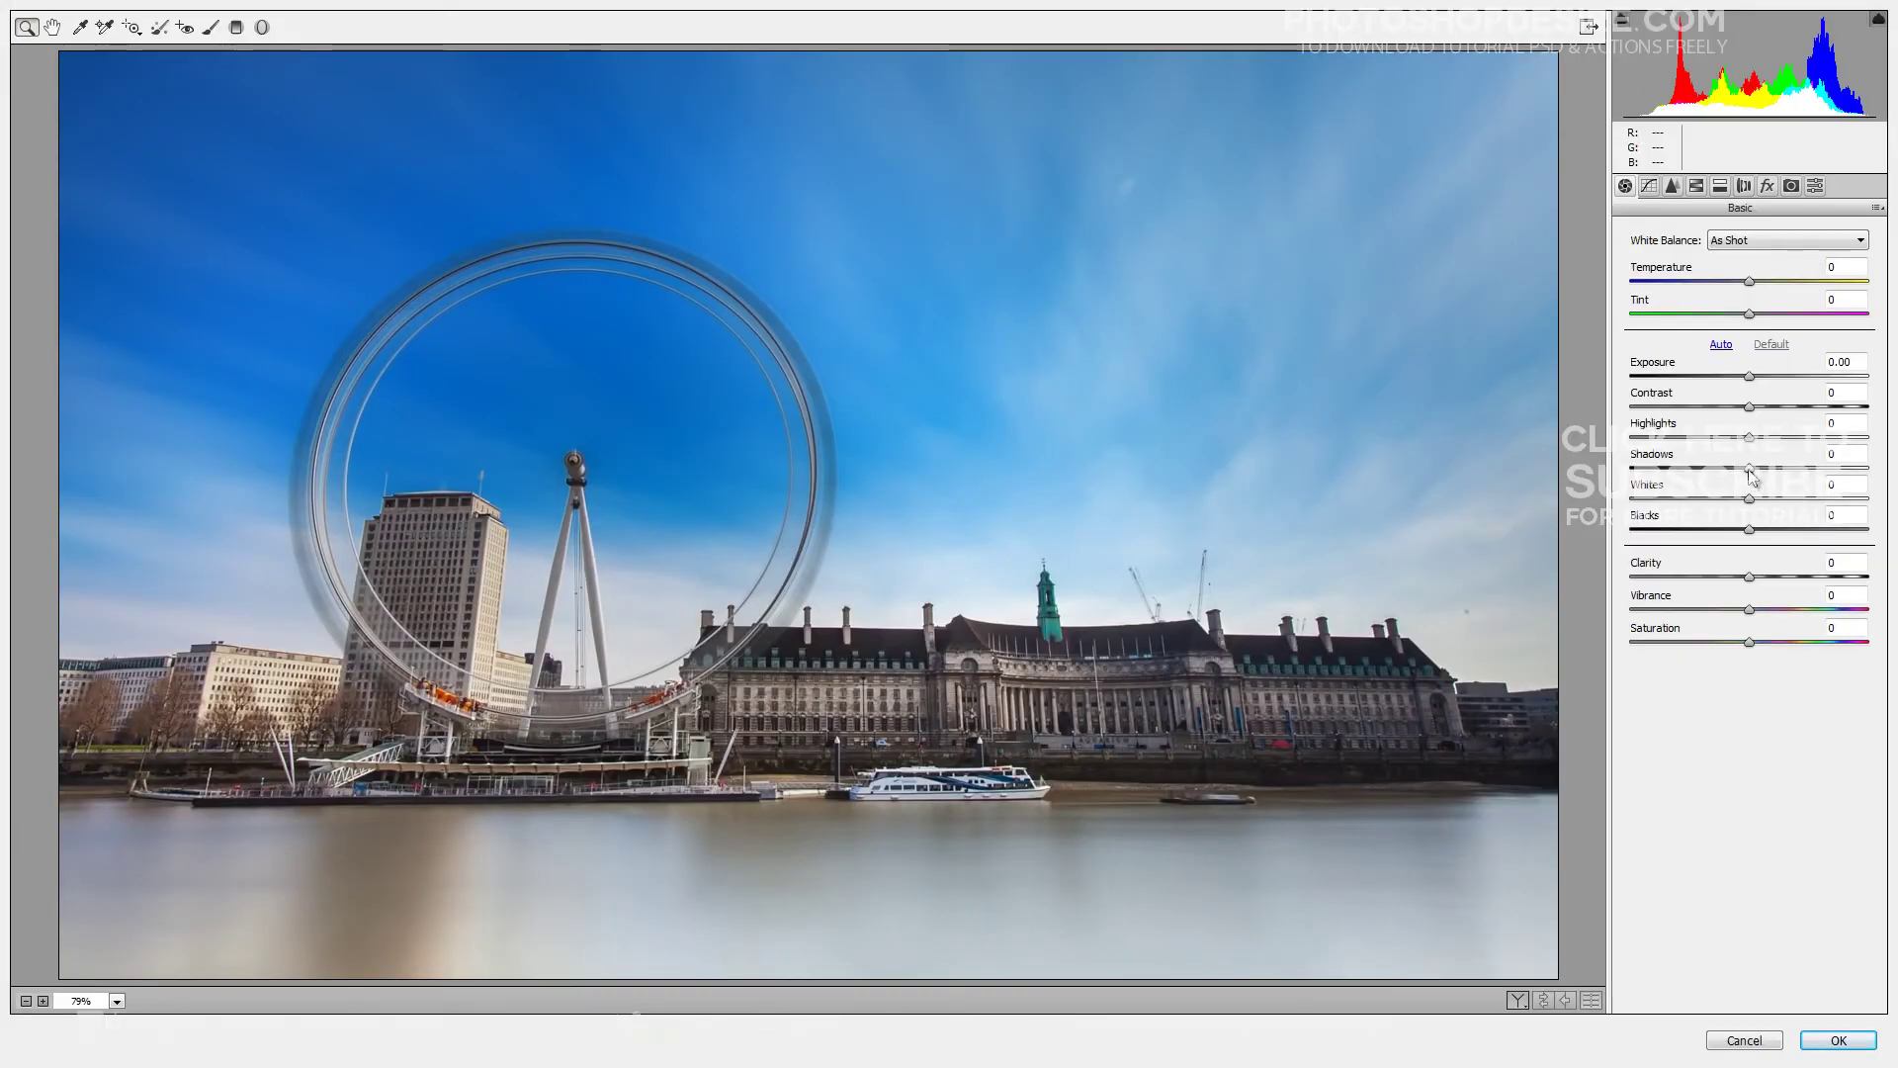
drag(1749, 468, 1888, 471)
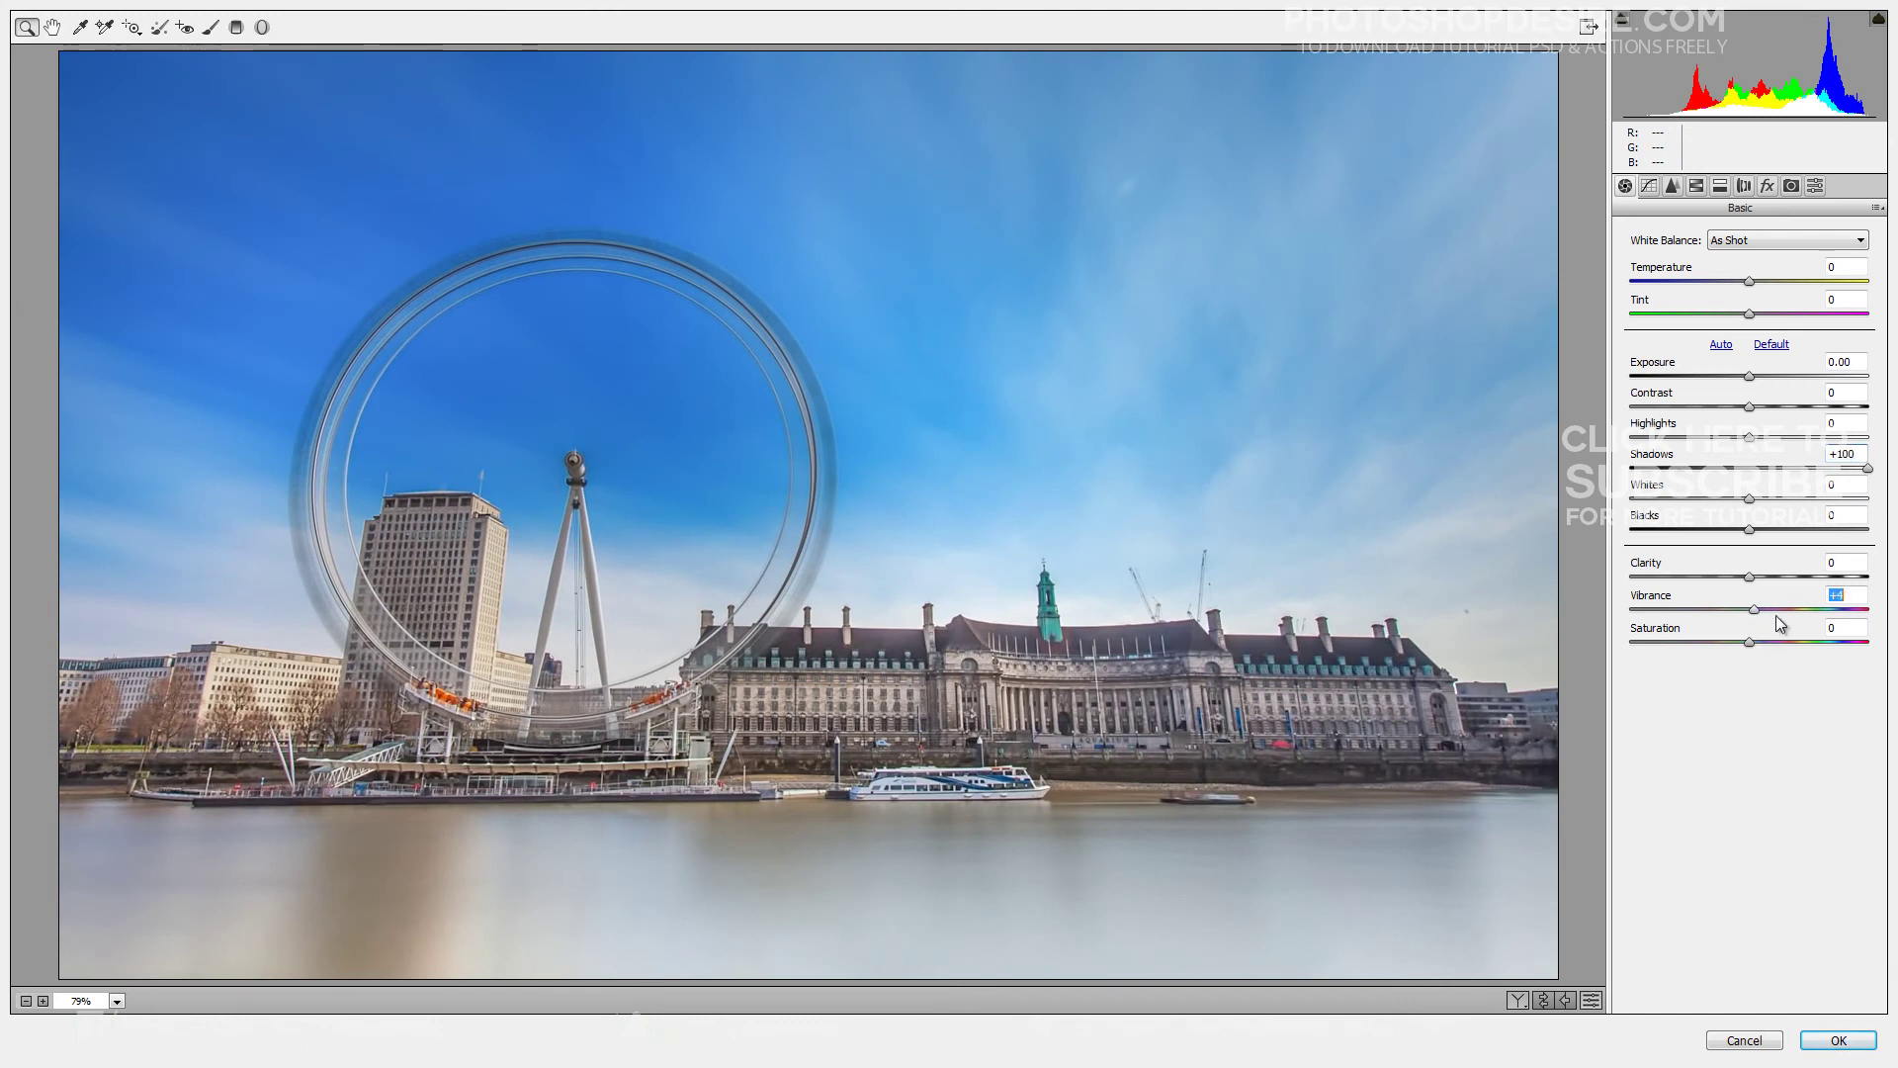
mouse_move(1749, 609)
mouse_down()
mouse_move(1811, 615)
mouse_move(1764, 609)
mouse_move(1763, 577)
mouse_up()
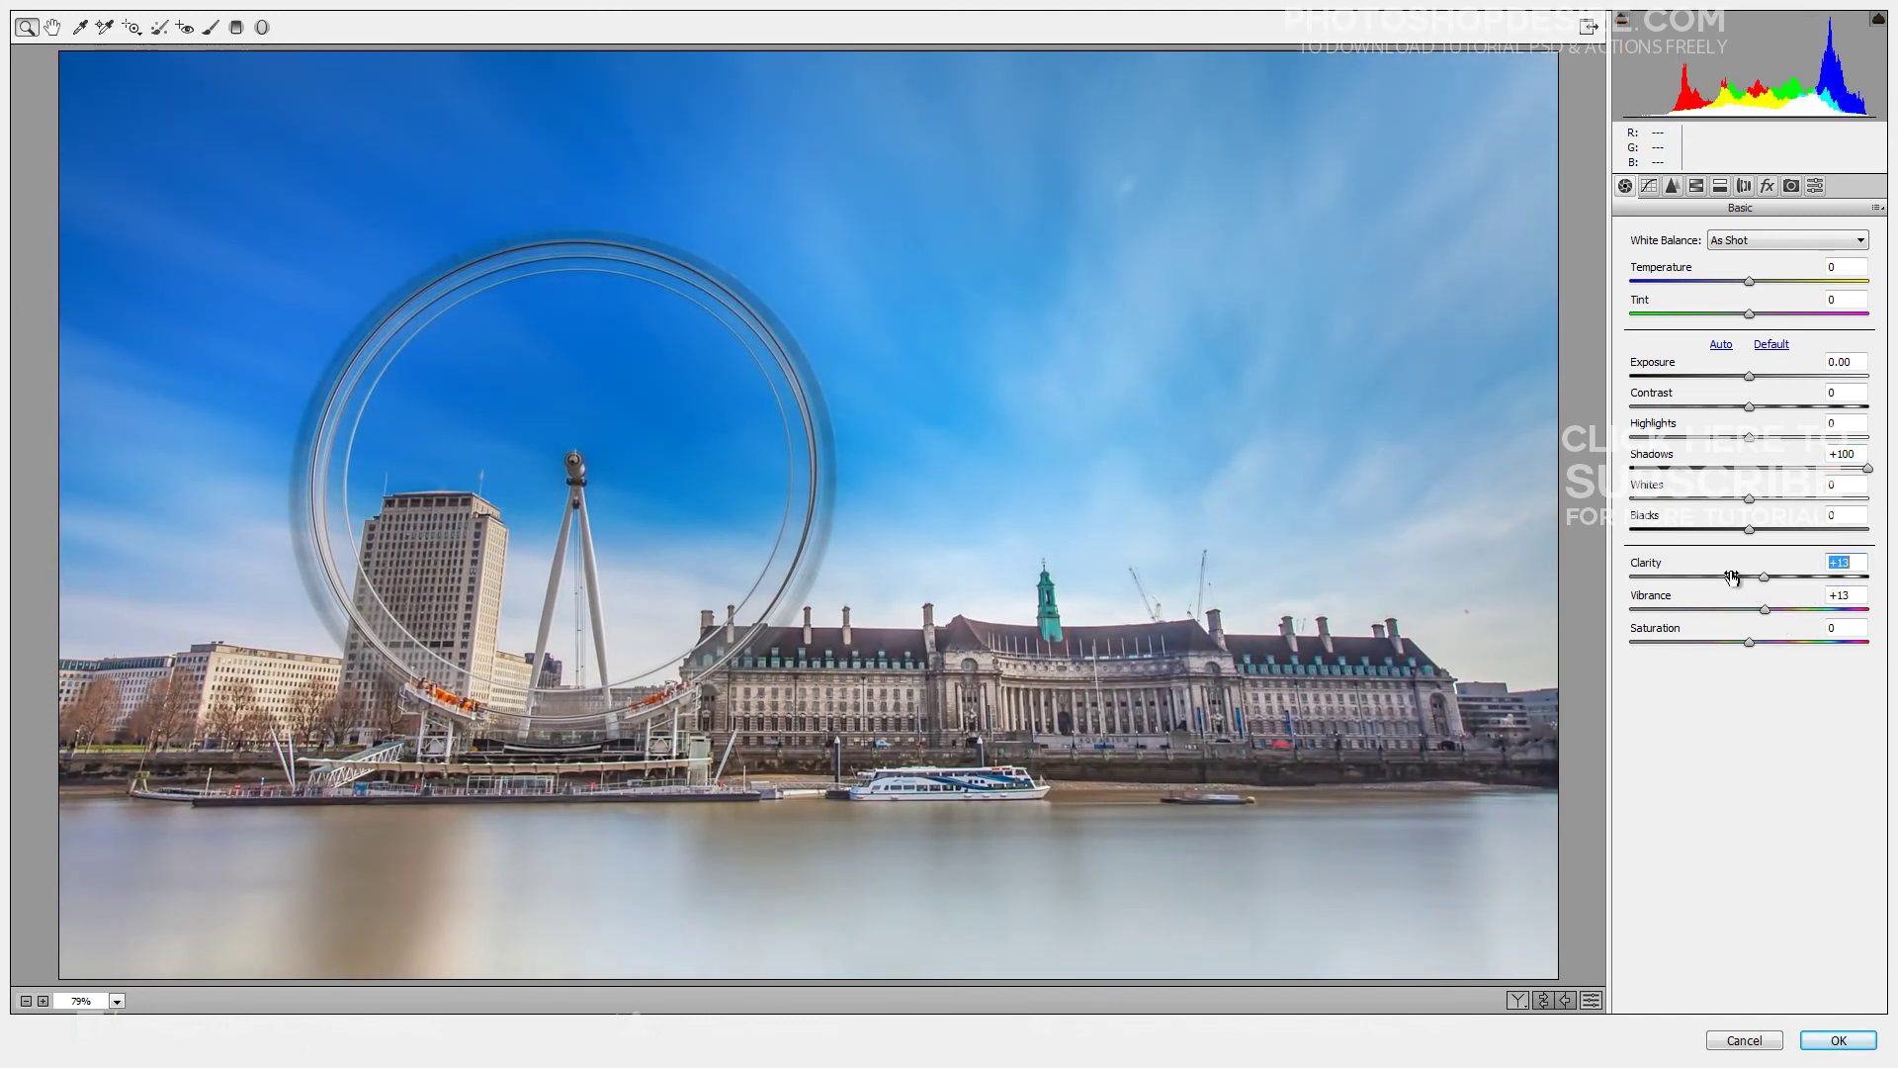
click(26, 1000)
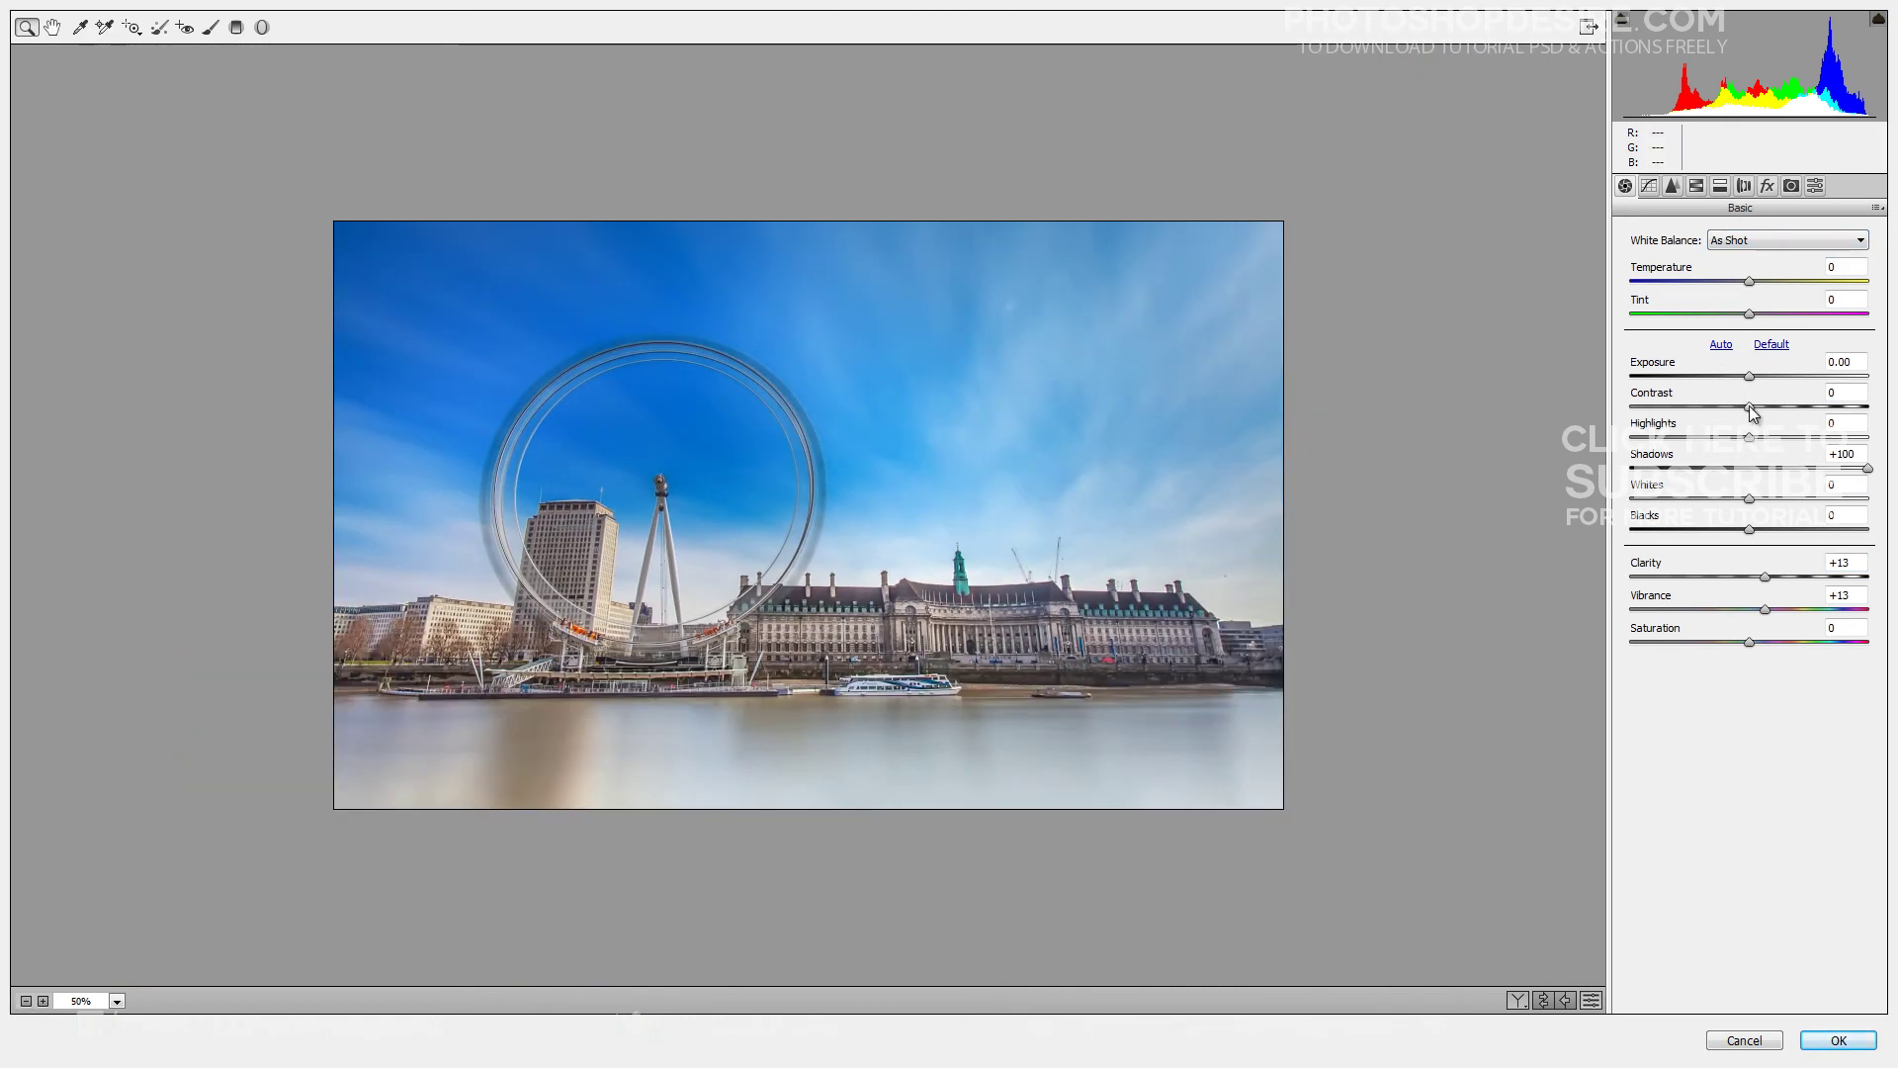
drag(1749, 436, 1870, 439)
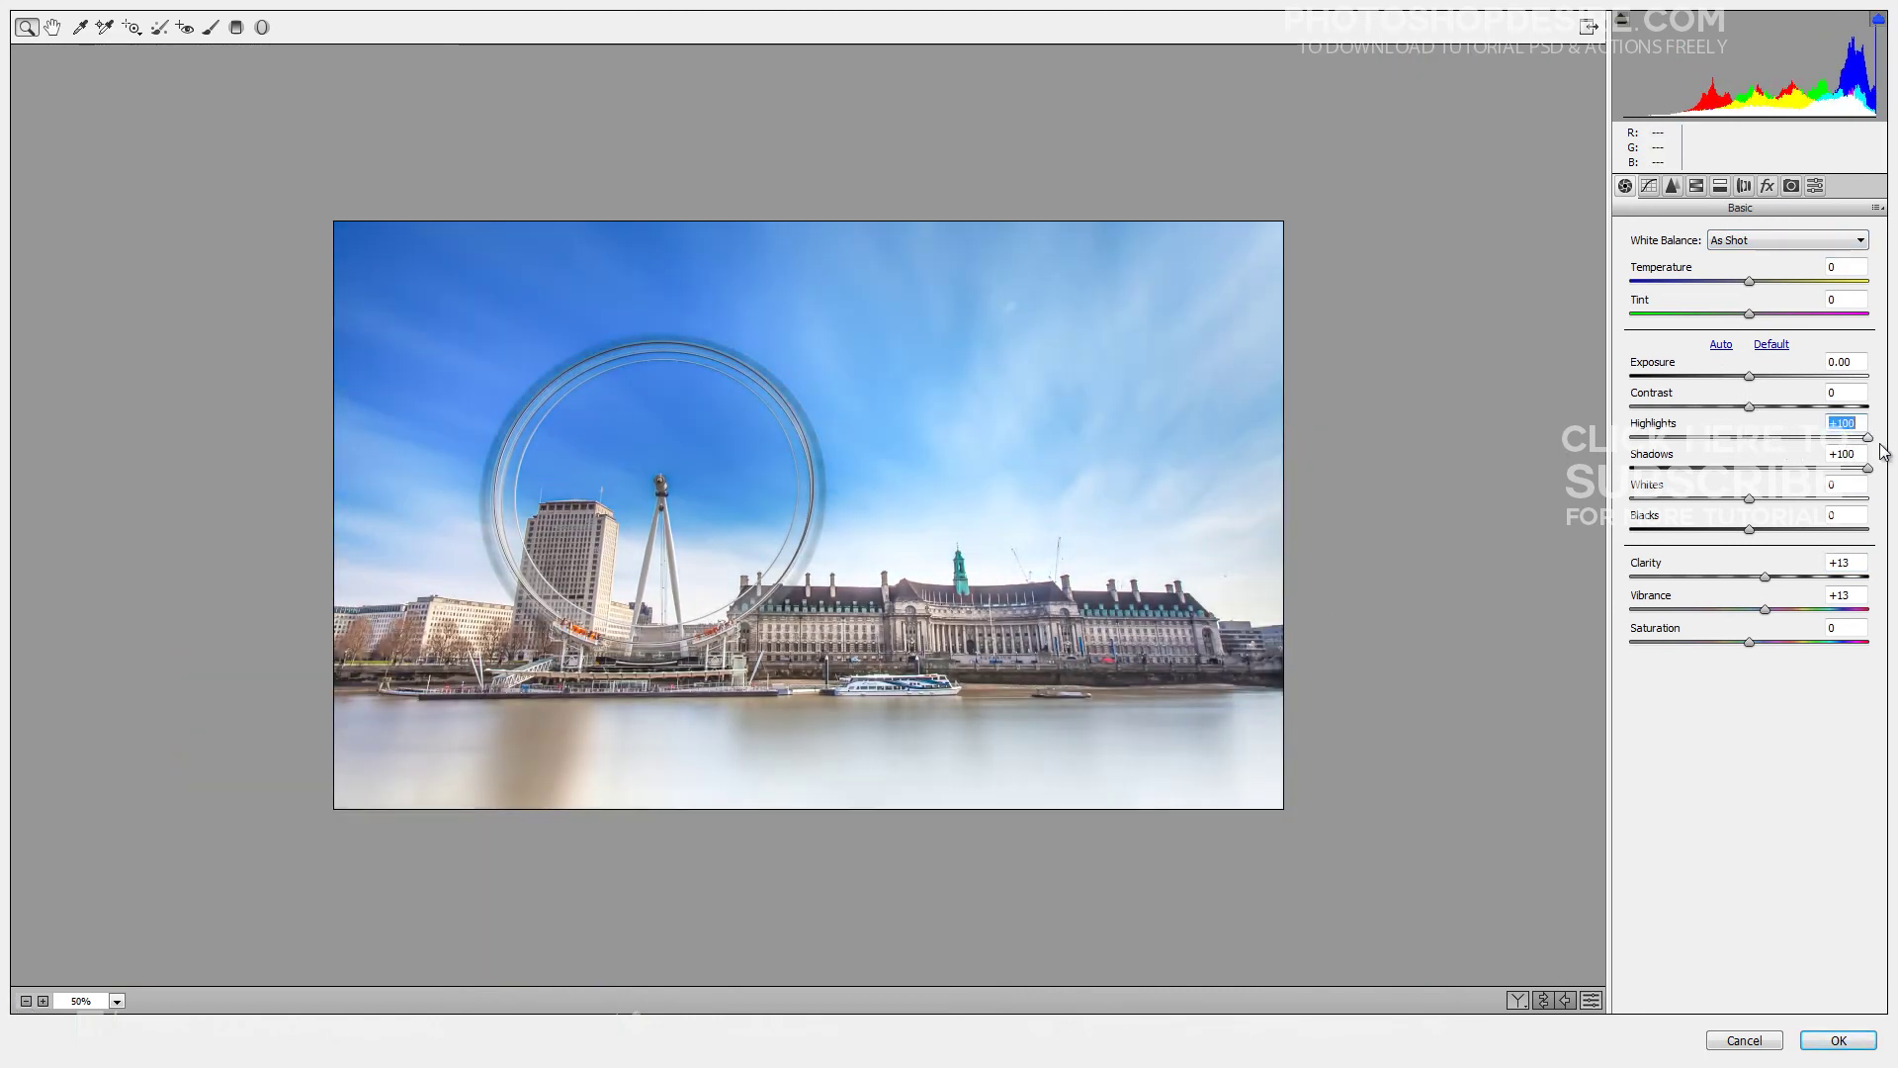
drag(1765, 609, 1785, 642)
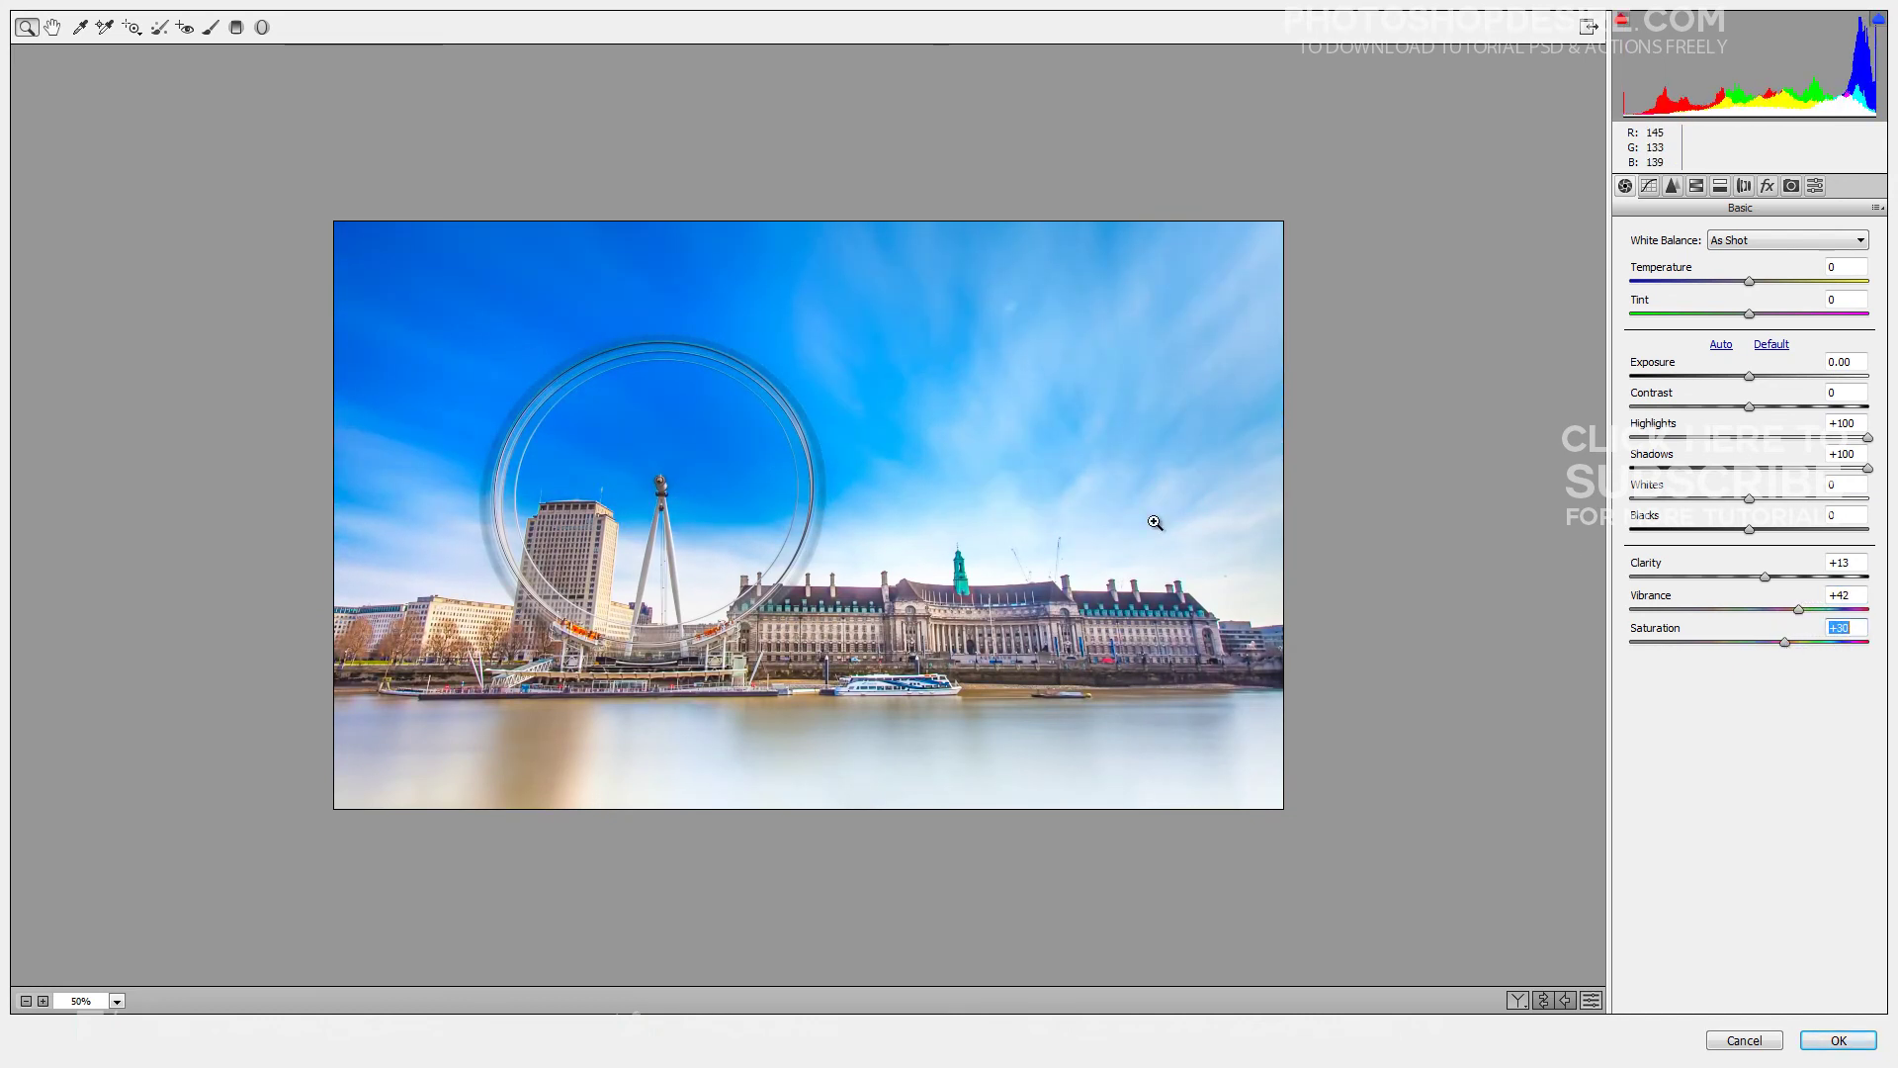
click(1817, 1046)
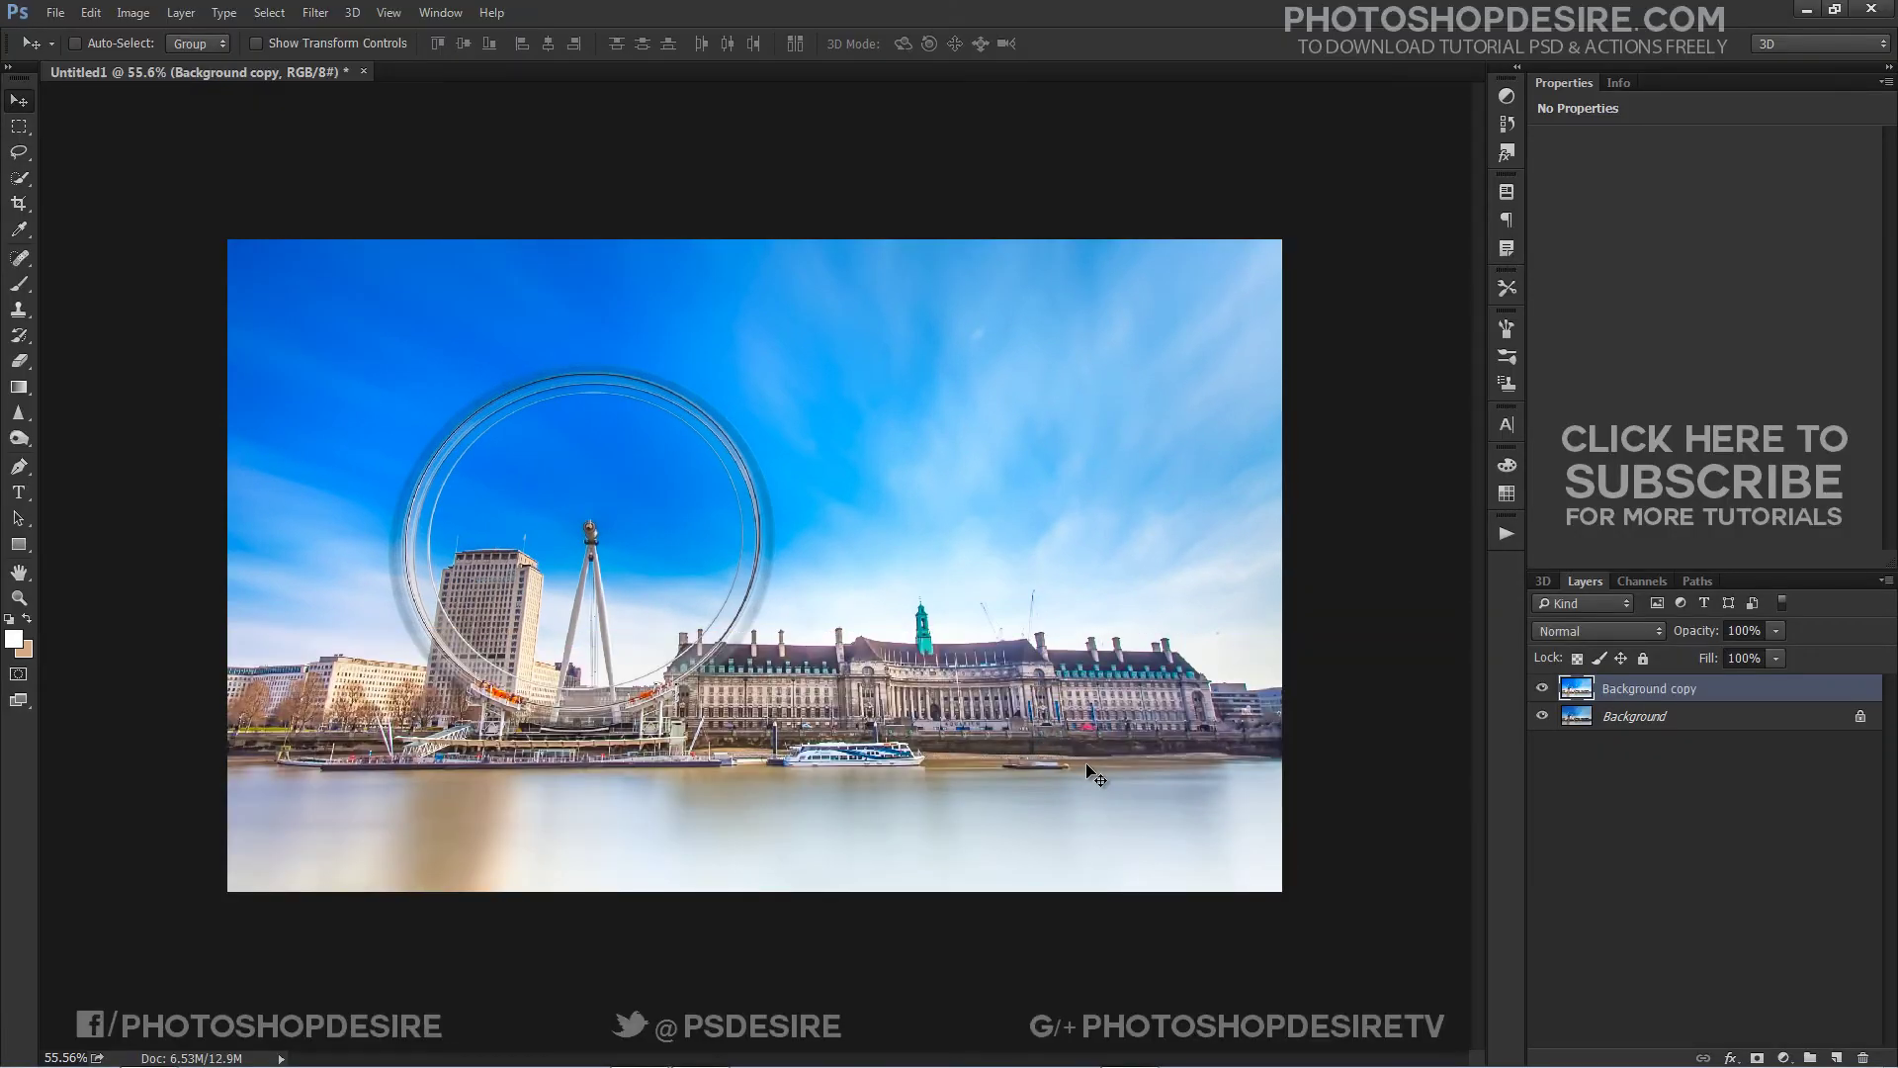
click(1541, 689)
click(1541, 689)
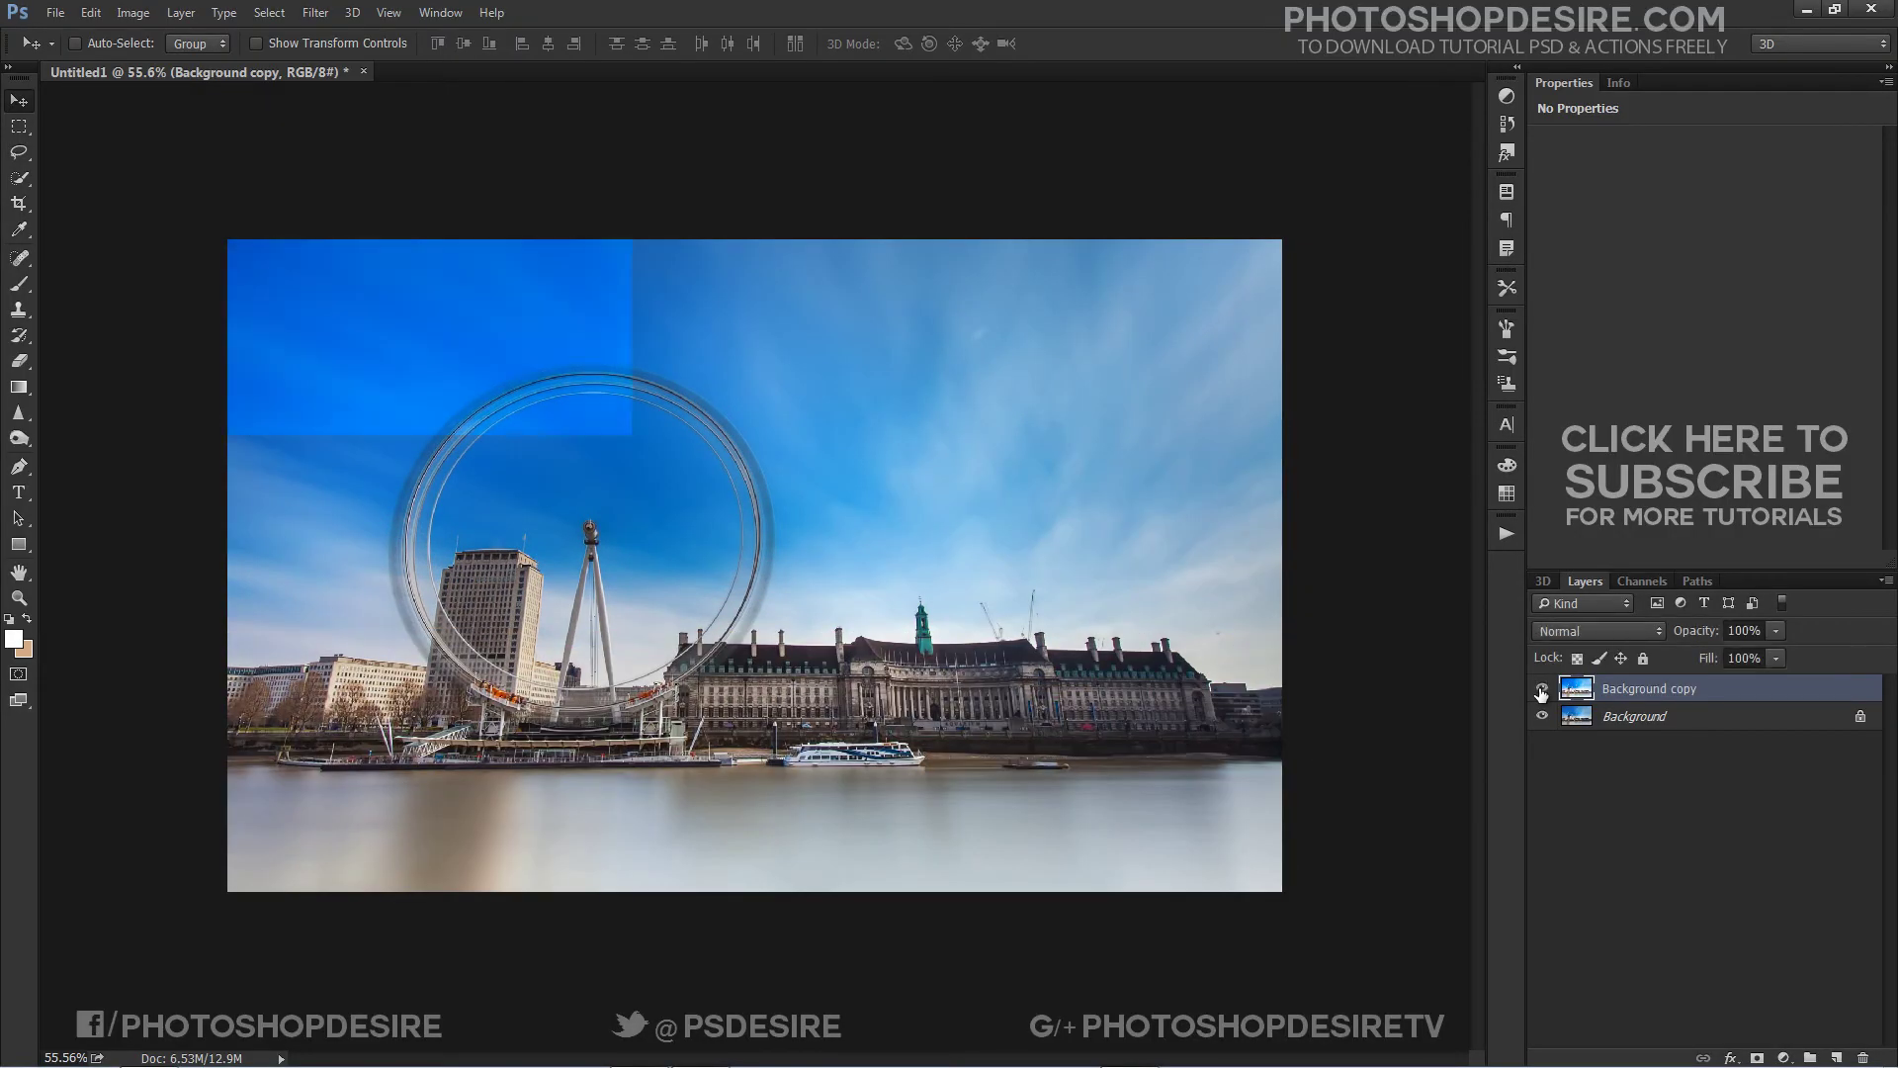
click(1541, 689)
click(1541, 689)
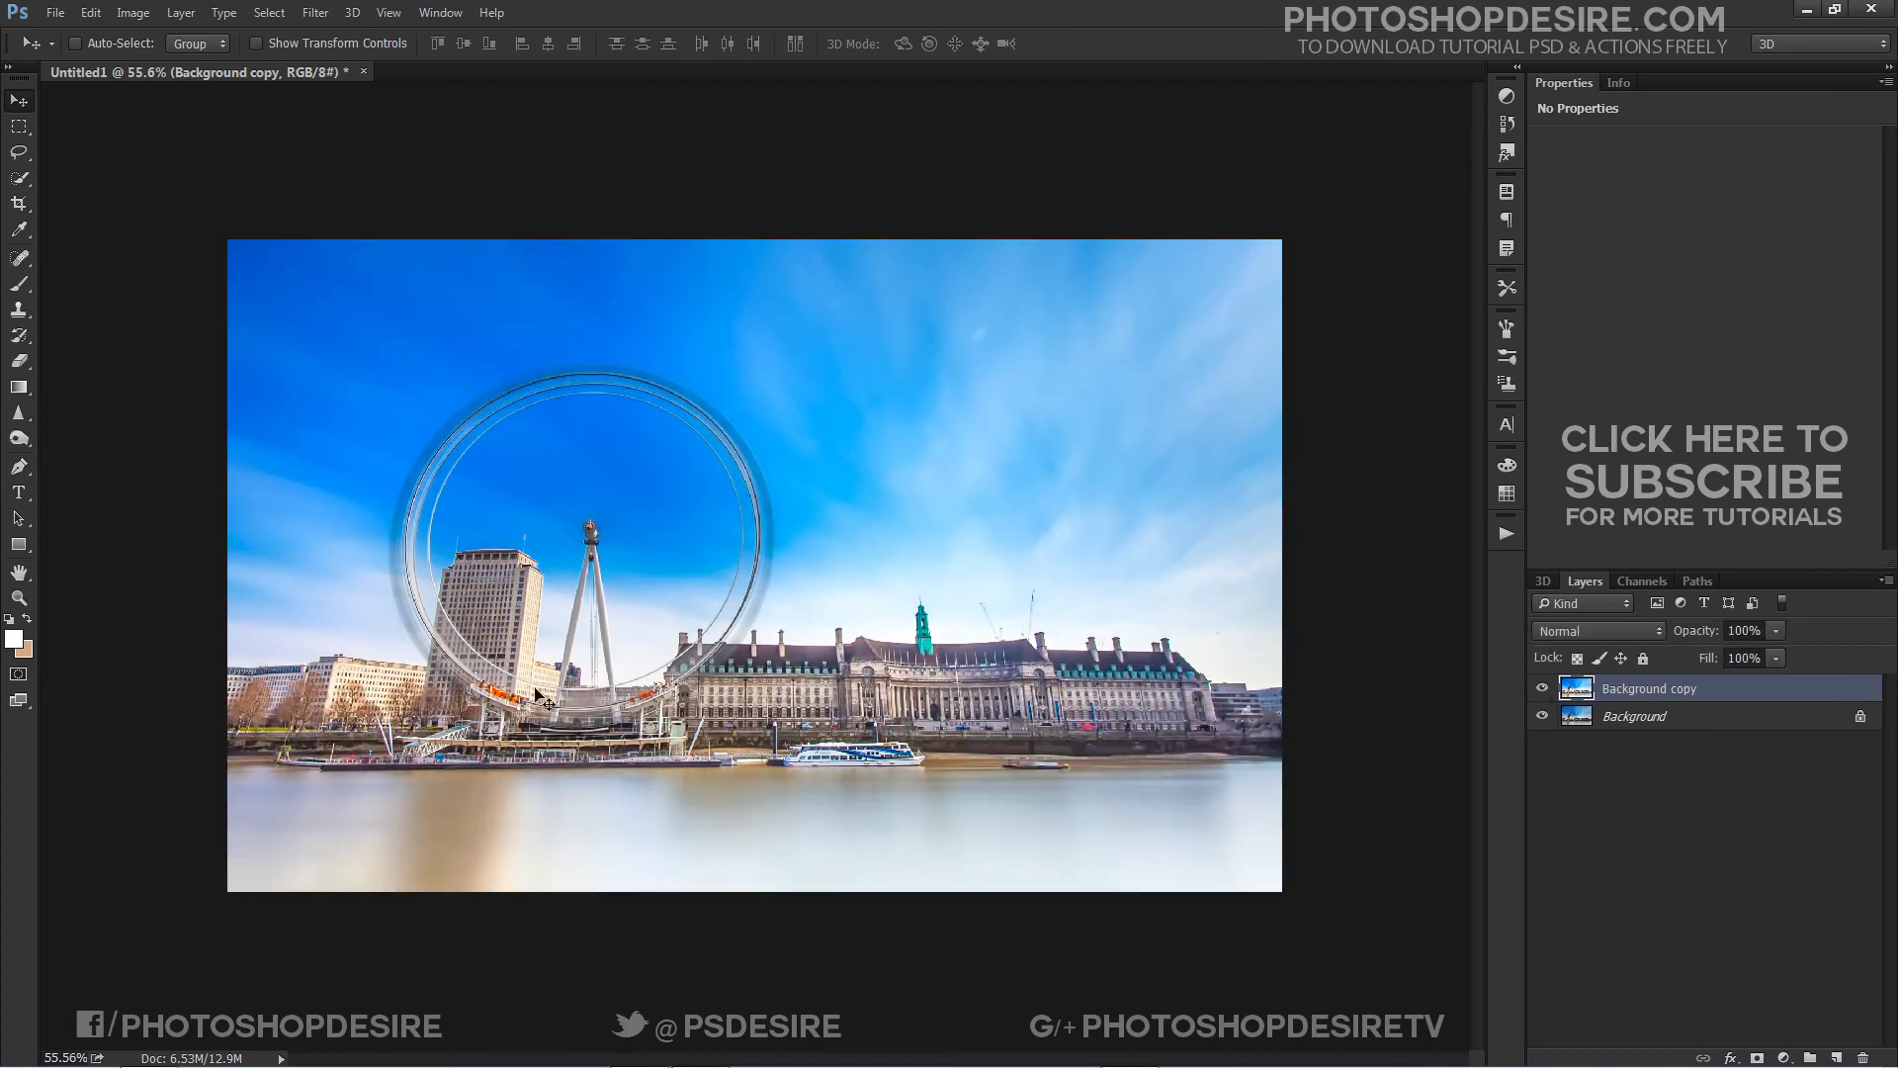